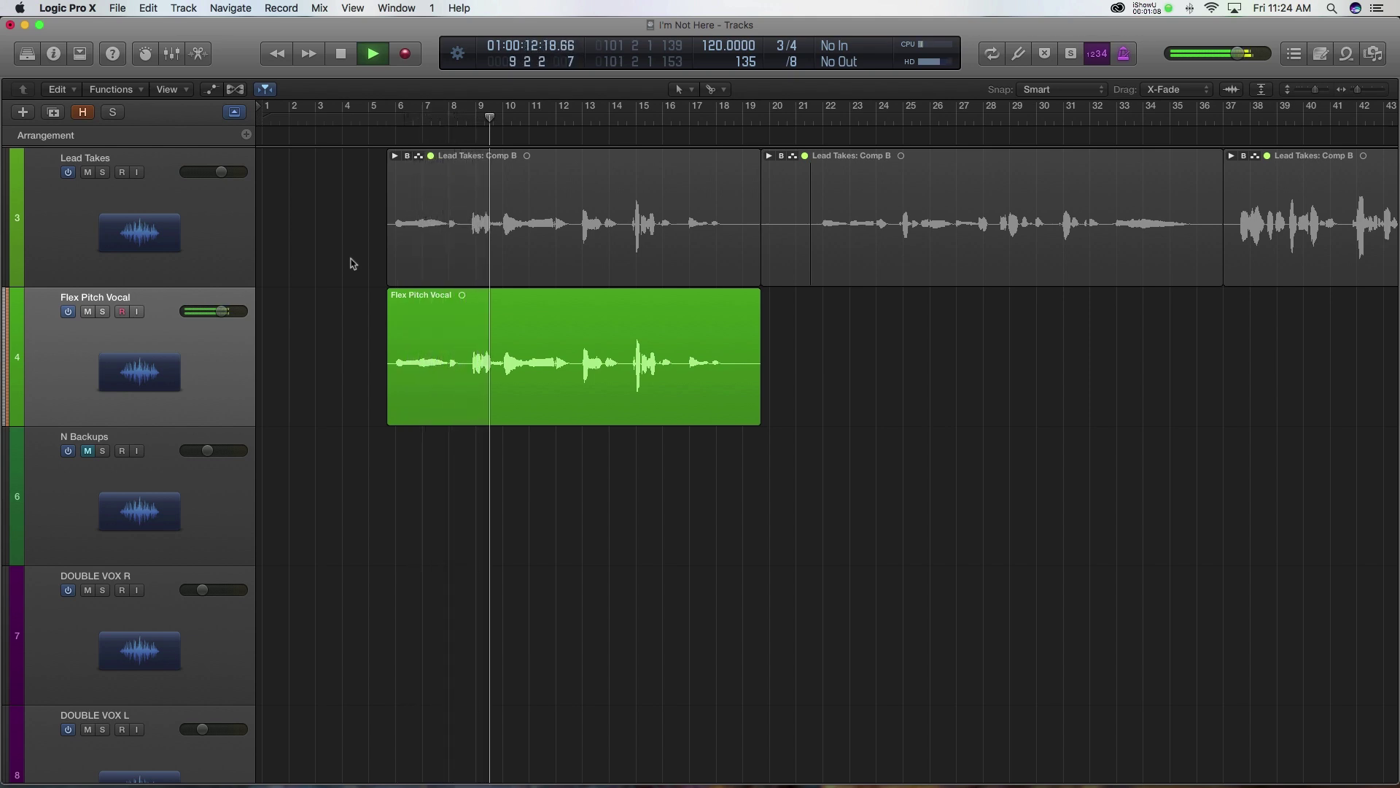
Adjust the track lane heights to fit more tracks in view.
key(super+Up)
key(super+Up)
key(super+Up)
key(super+Up)
key(super+Up)
key(super+Up)
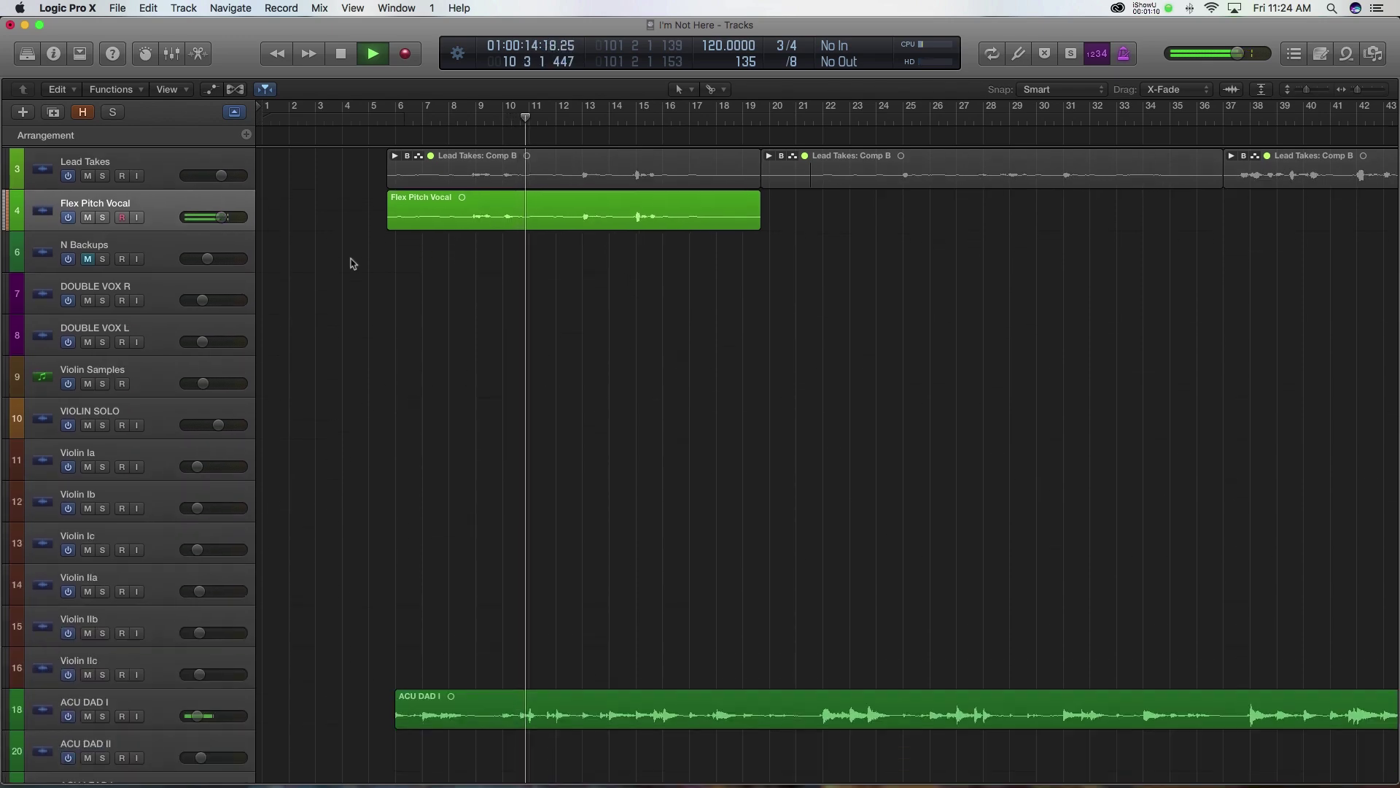
key(super+Down)
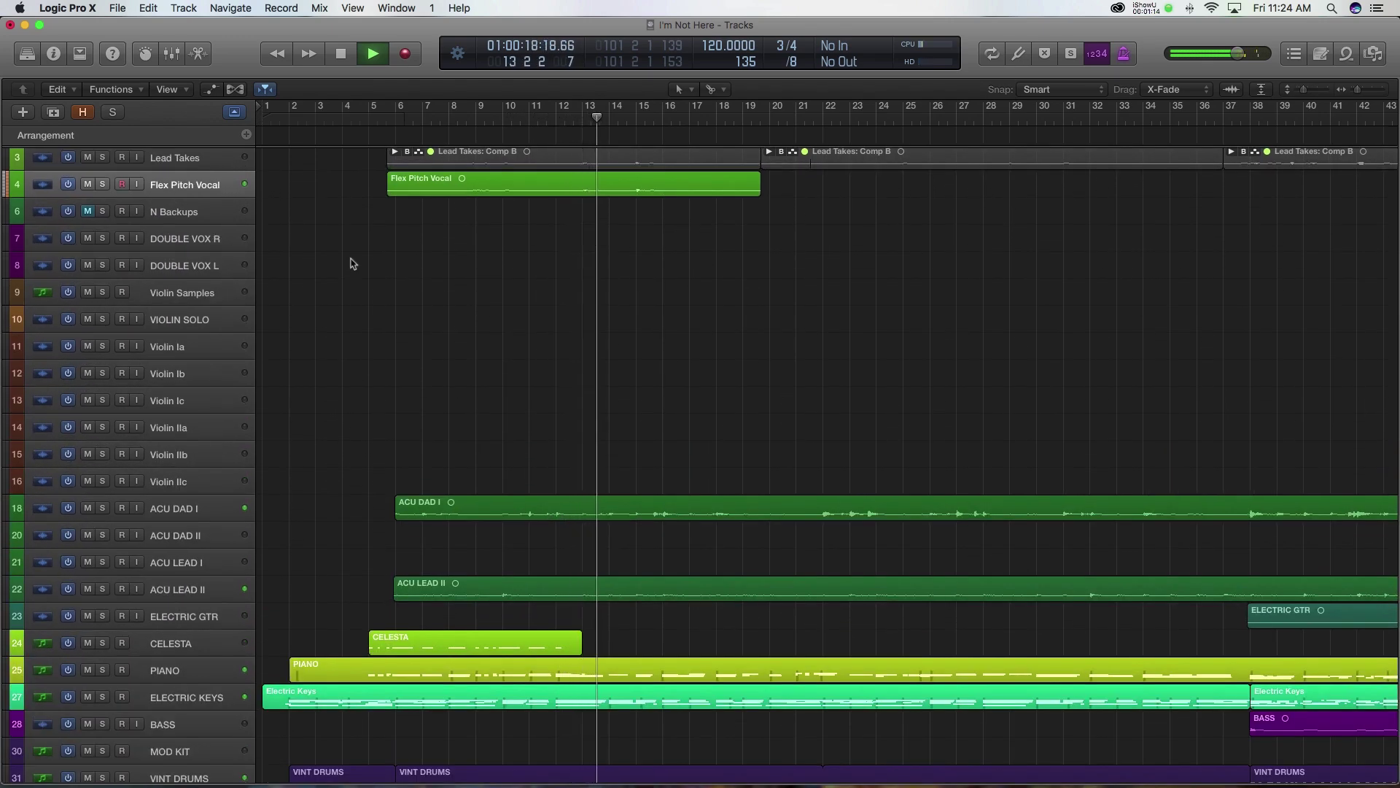
key(super+Up)
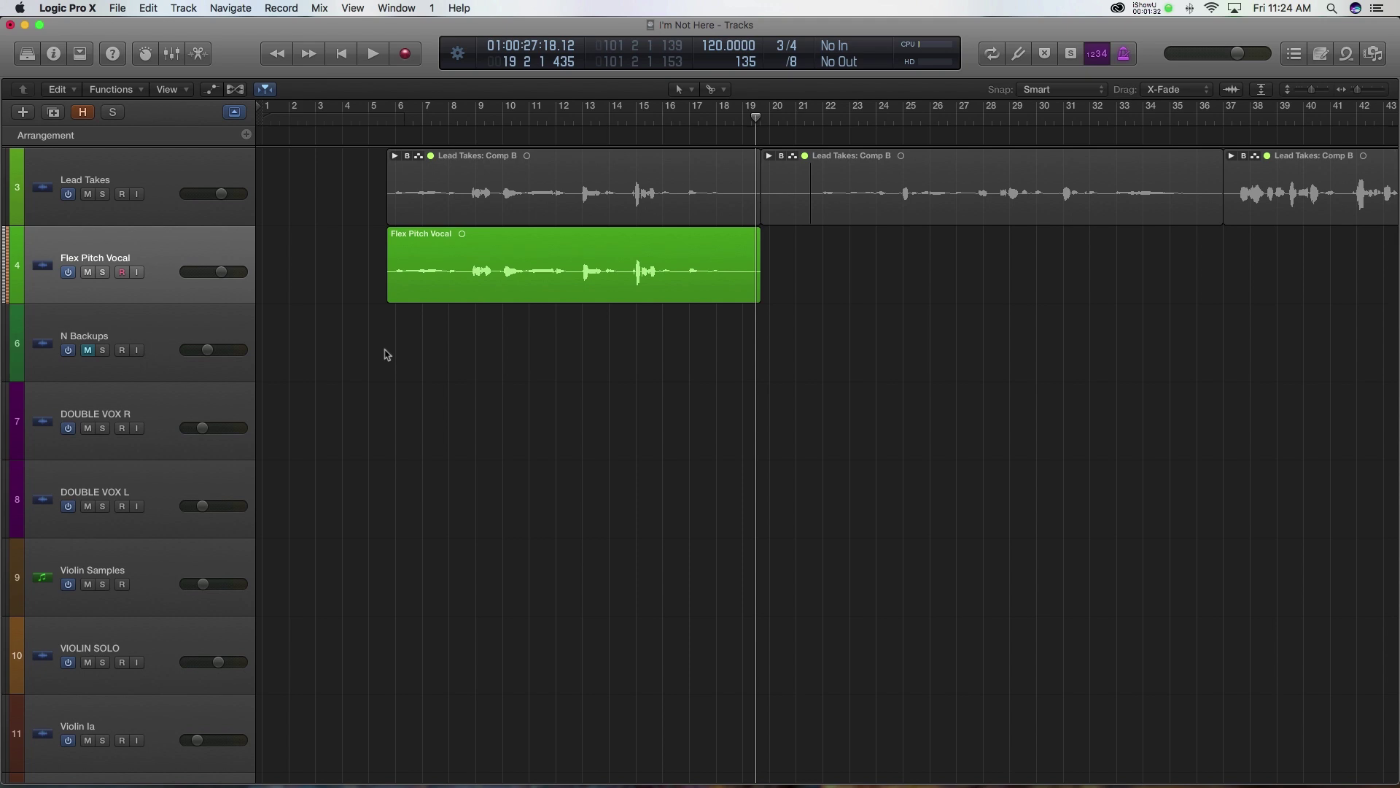
Open and close the Flex Pitch Vocal region's audio track editor.
double_click(466, 264)
double_click(467, 249)
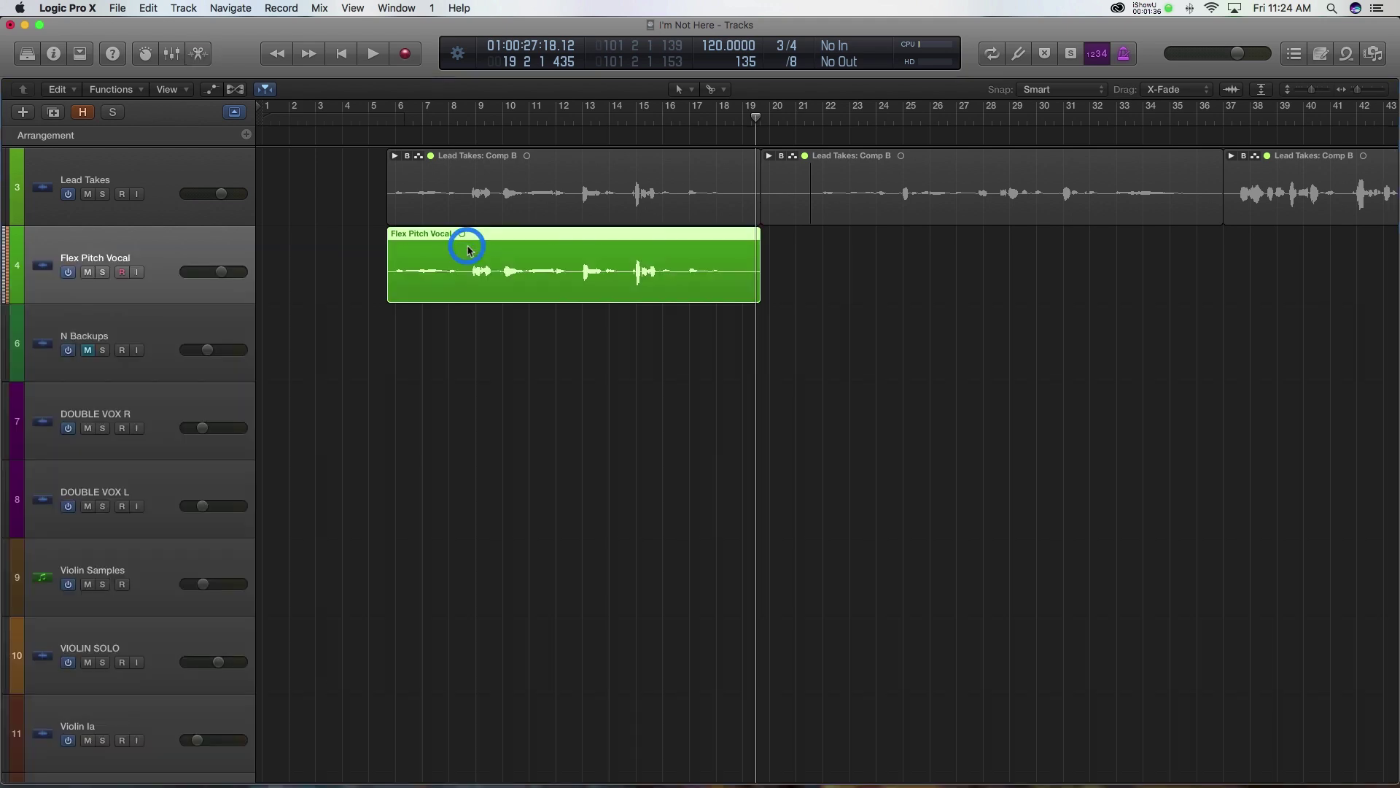
click(333, 241)
click(198, 54)
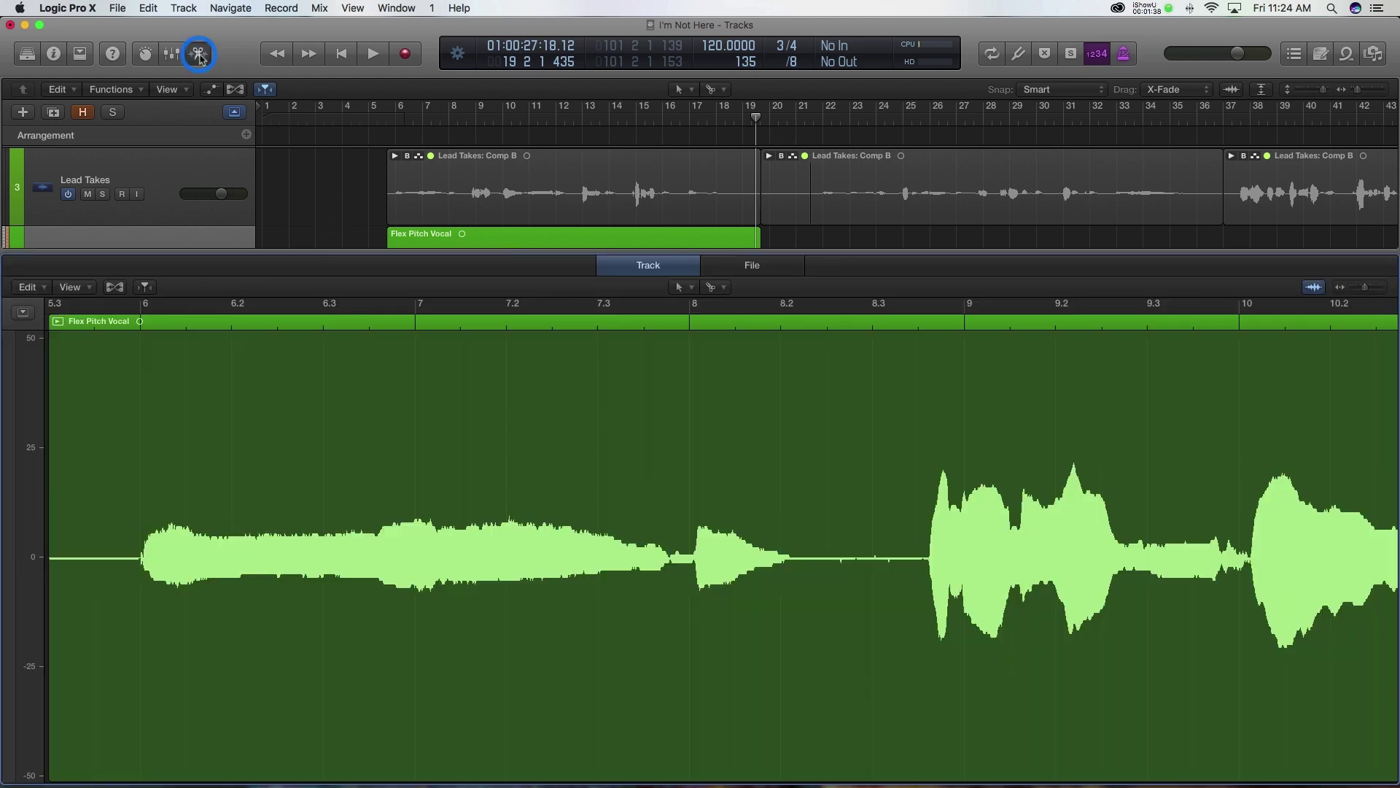
click(198, 54)
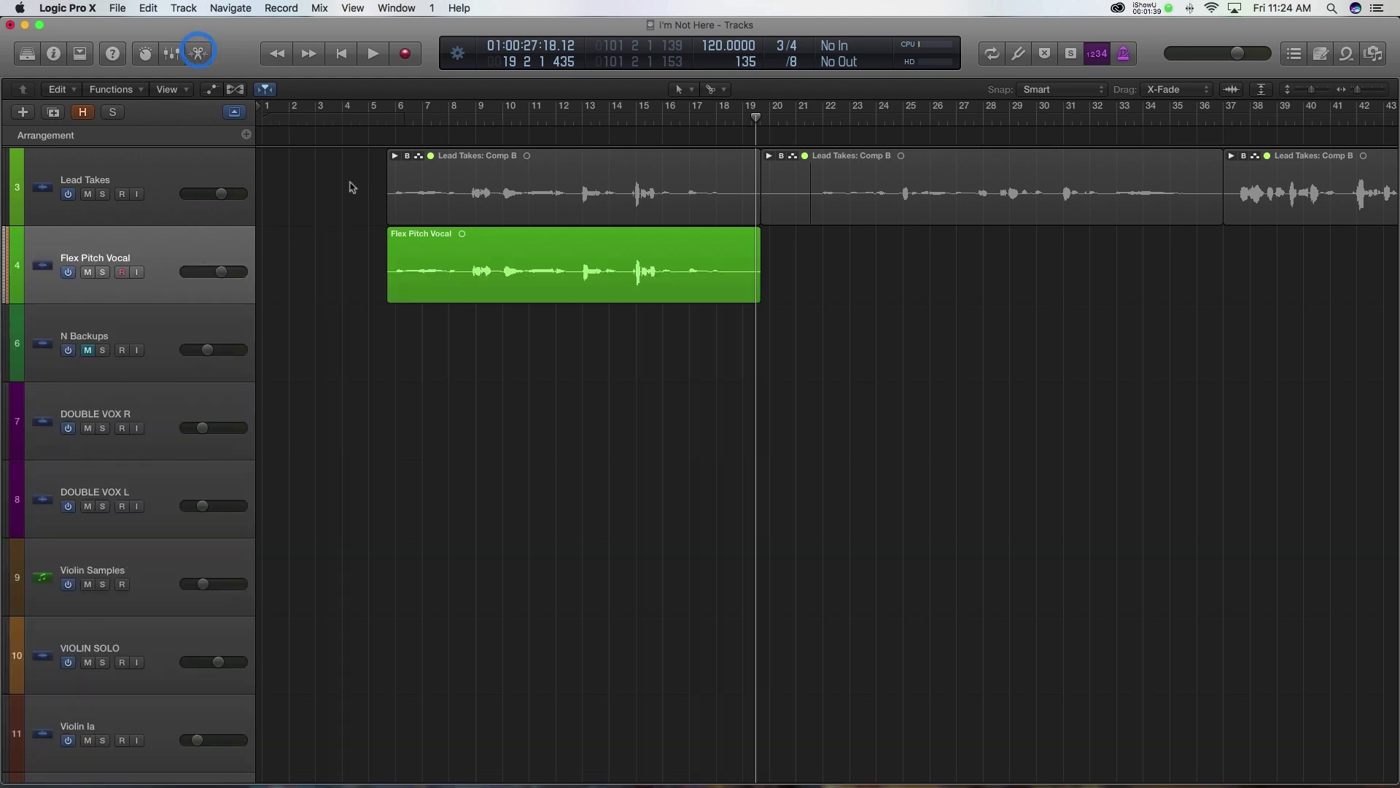
double_click(420, 335)
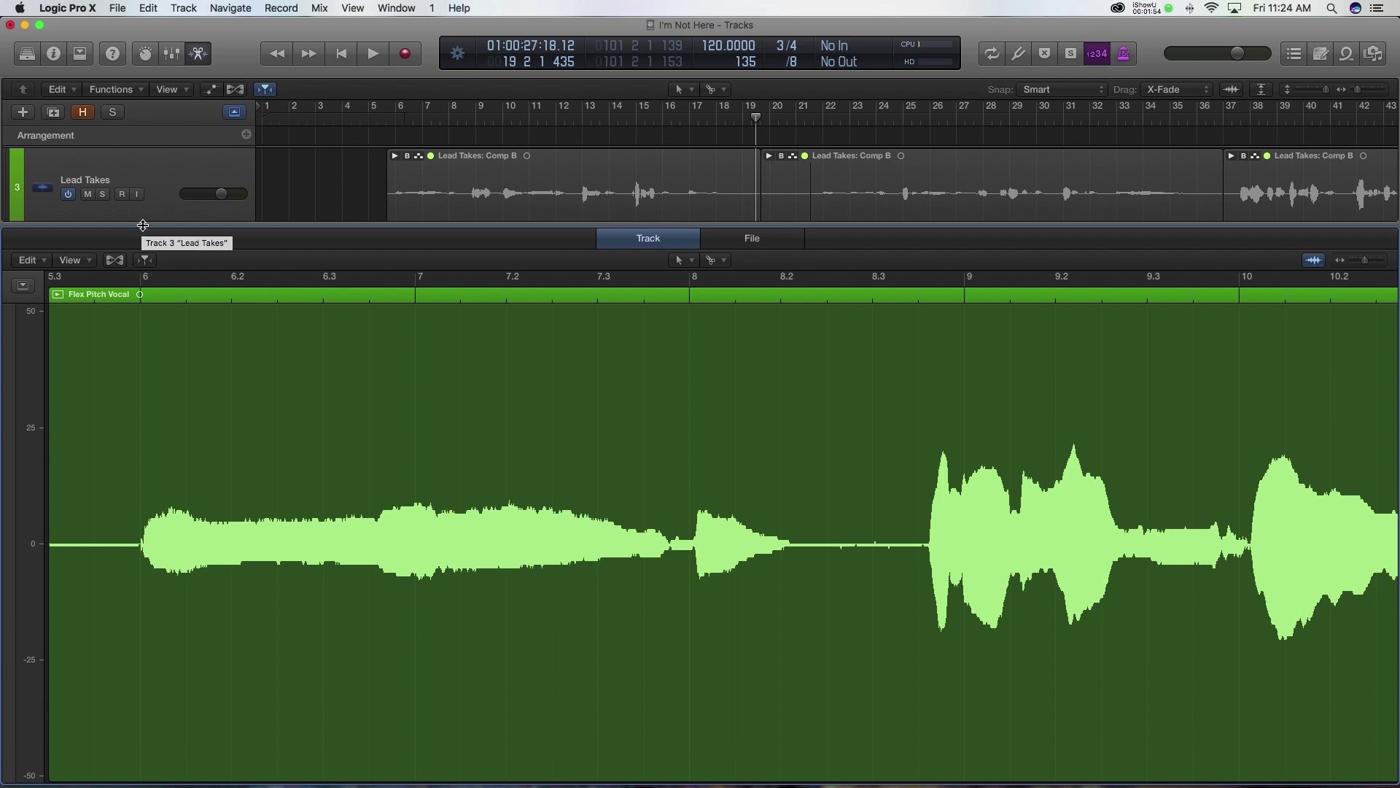
click(141, 267)
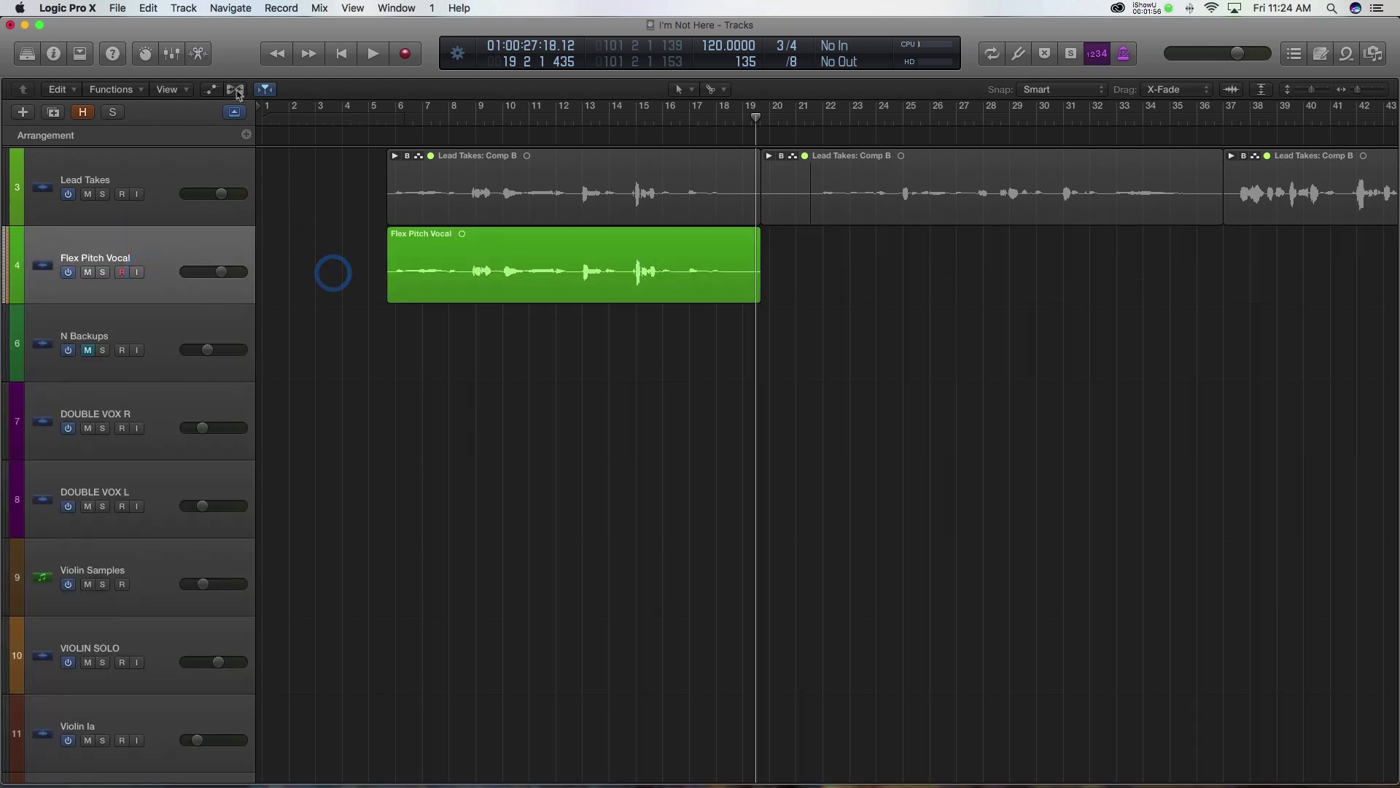
Show each track's flex mode: Monophonic for Flex Pitch Vocal, Flex Pitch for Lead Takes.
click(235, 89)
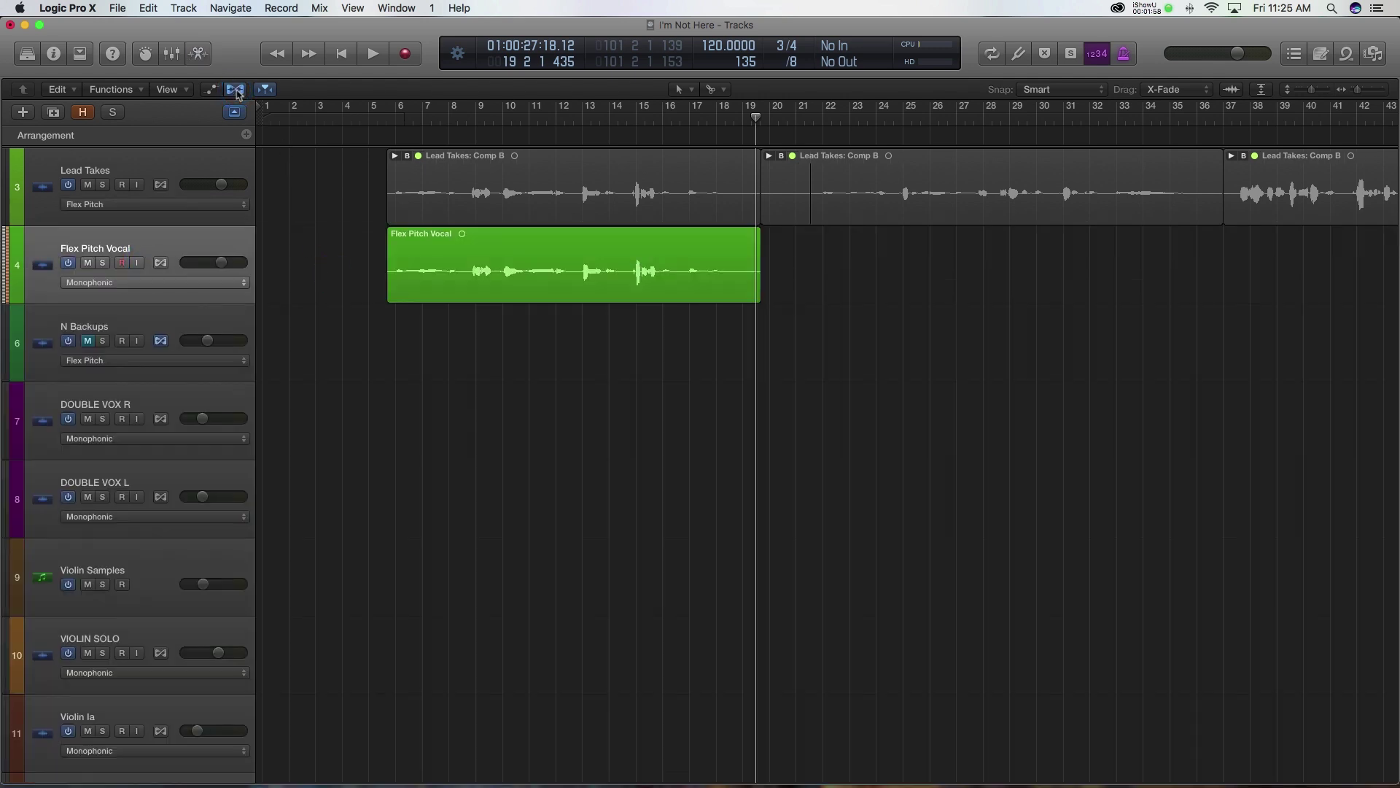
scroll(172, 333, down, 10)
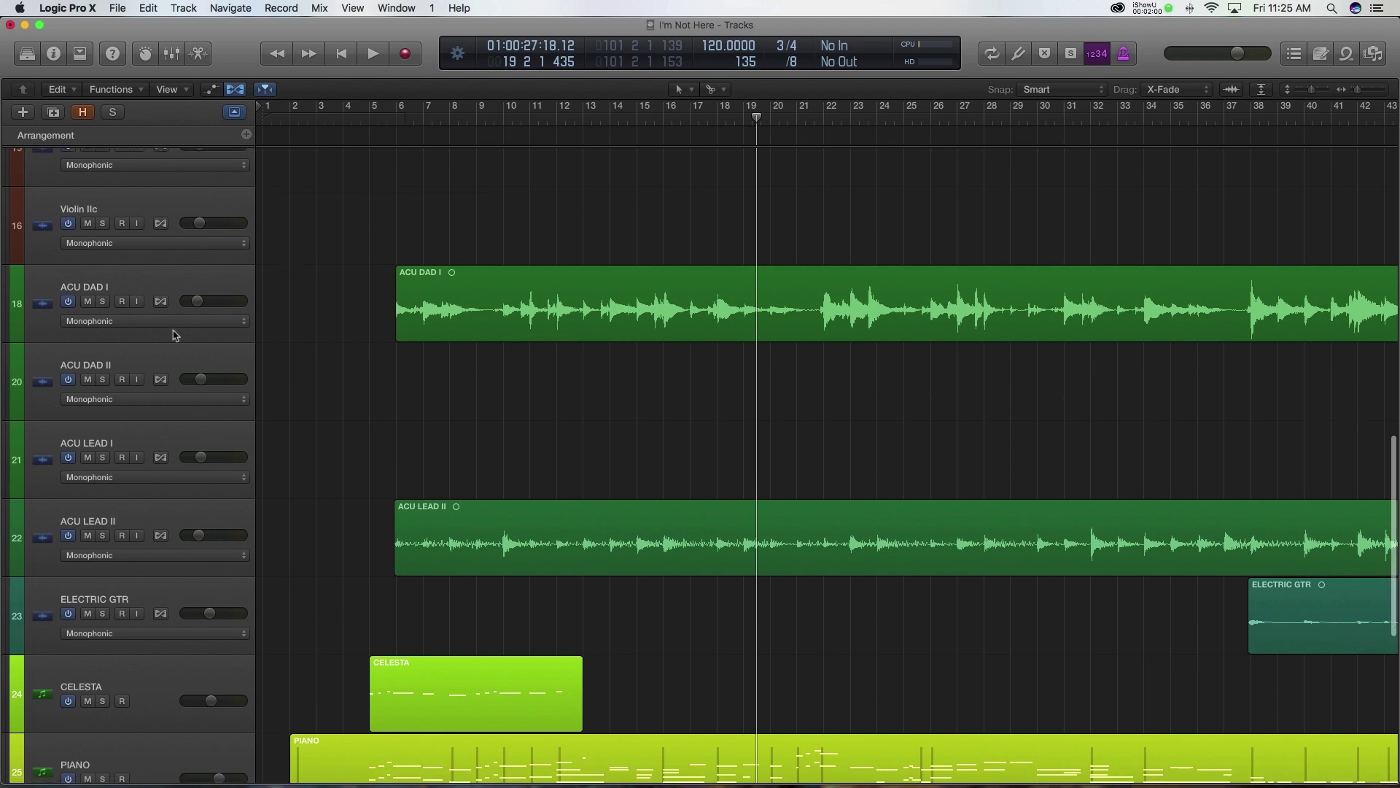
scroll(175, 335, up, 10)
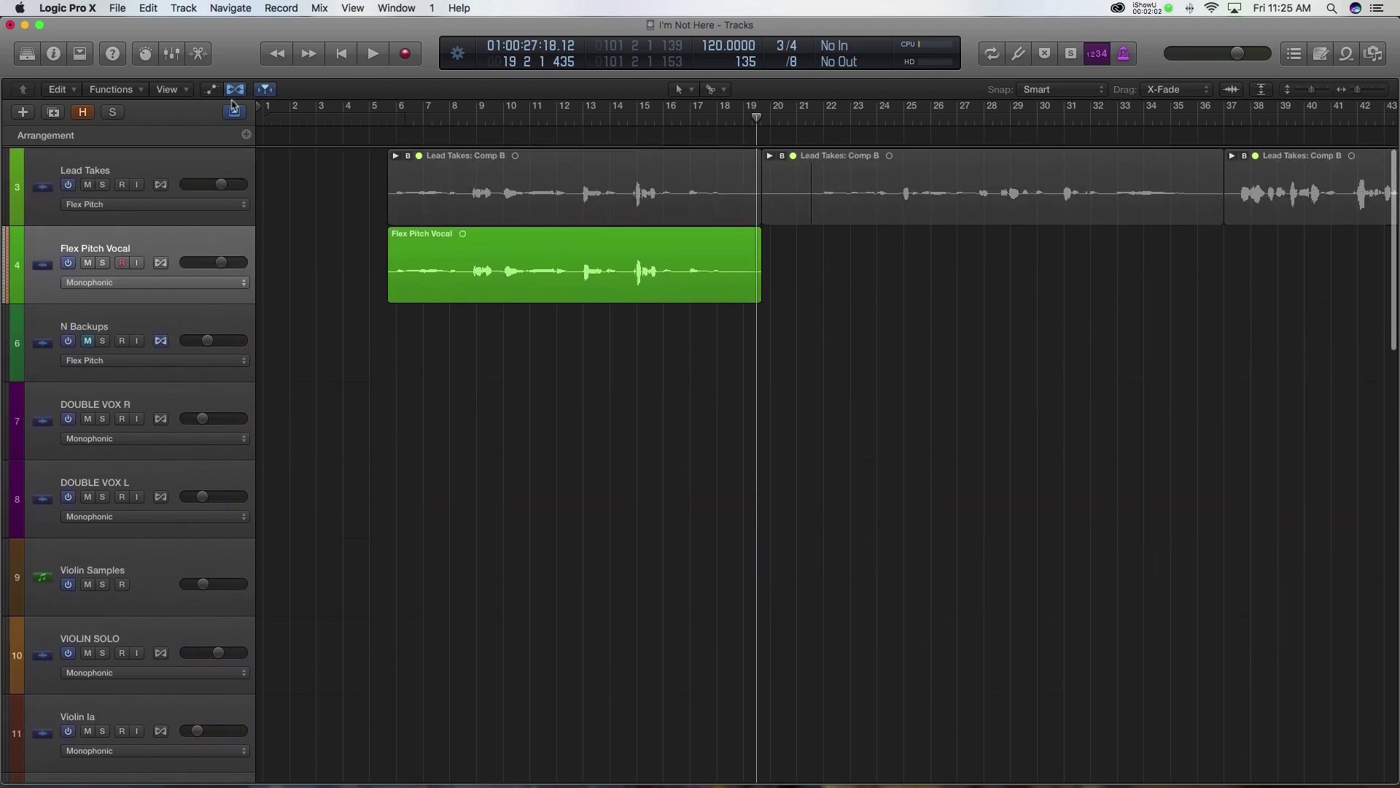
click(236, 90)
Enable Flex on the vocal track in the Track editor and choose Flex Pitch mode.
key(e)
click(115, 305)
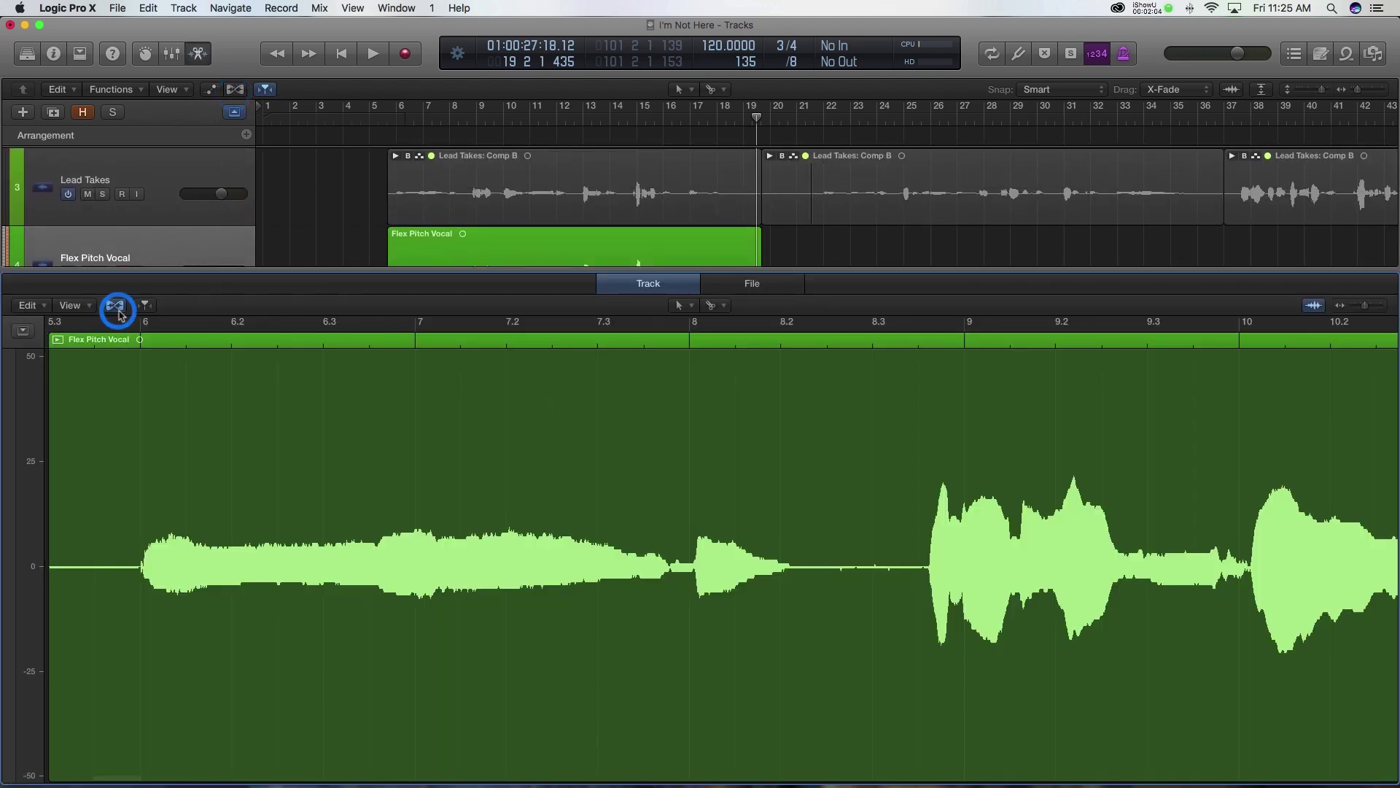
click(795, 283)
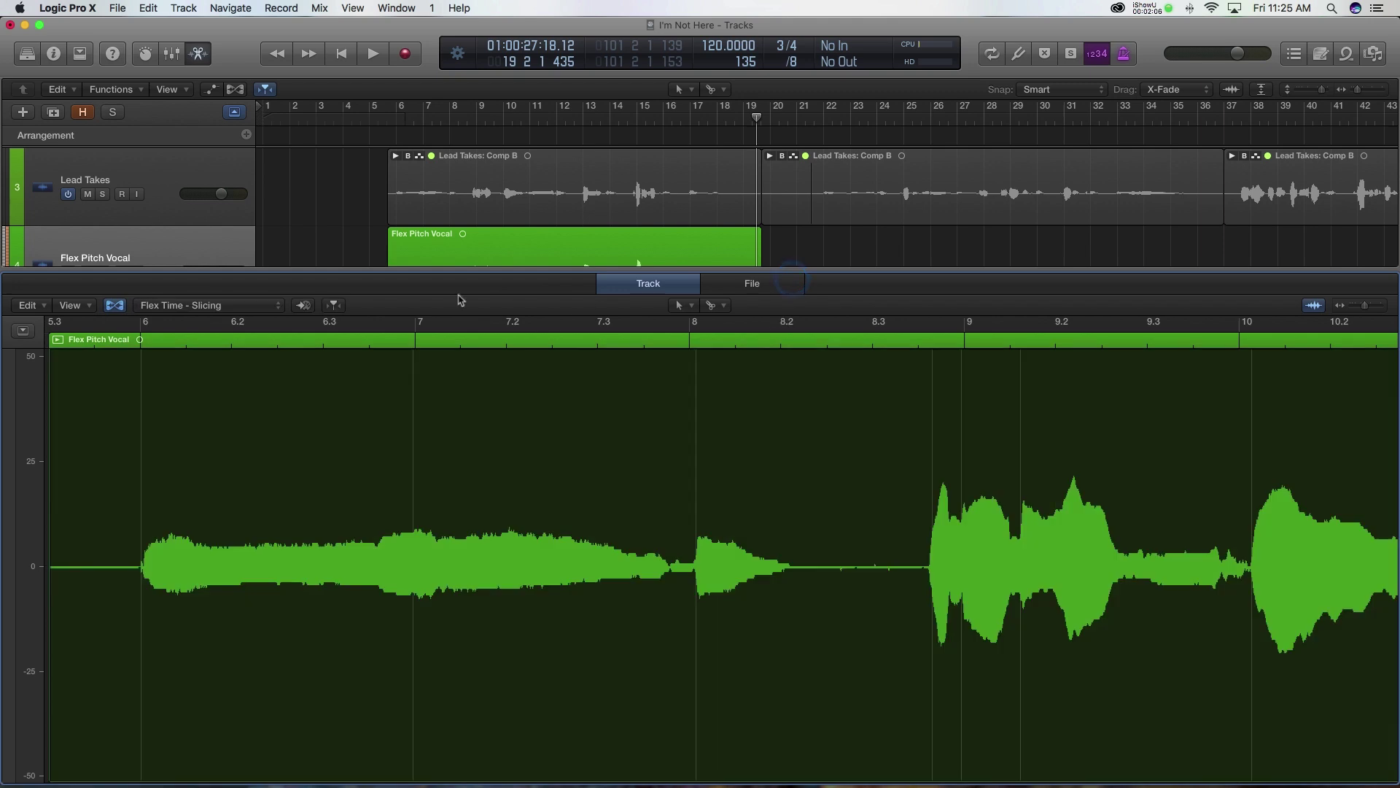
click(191, 306)
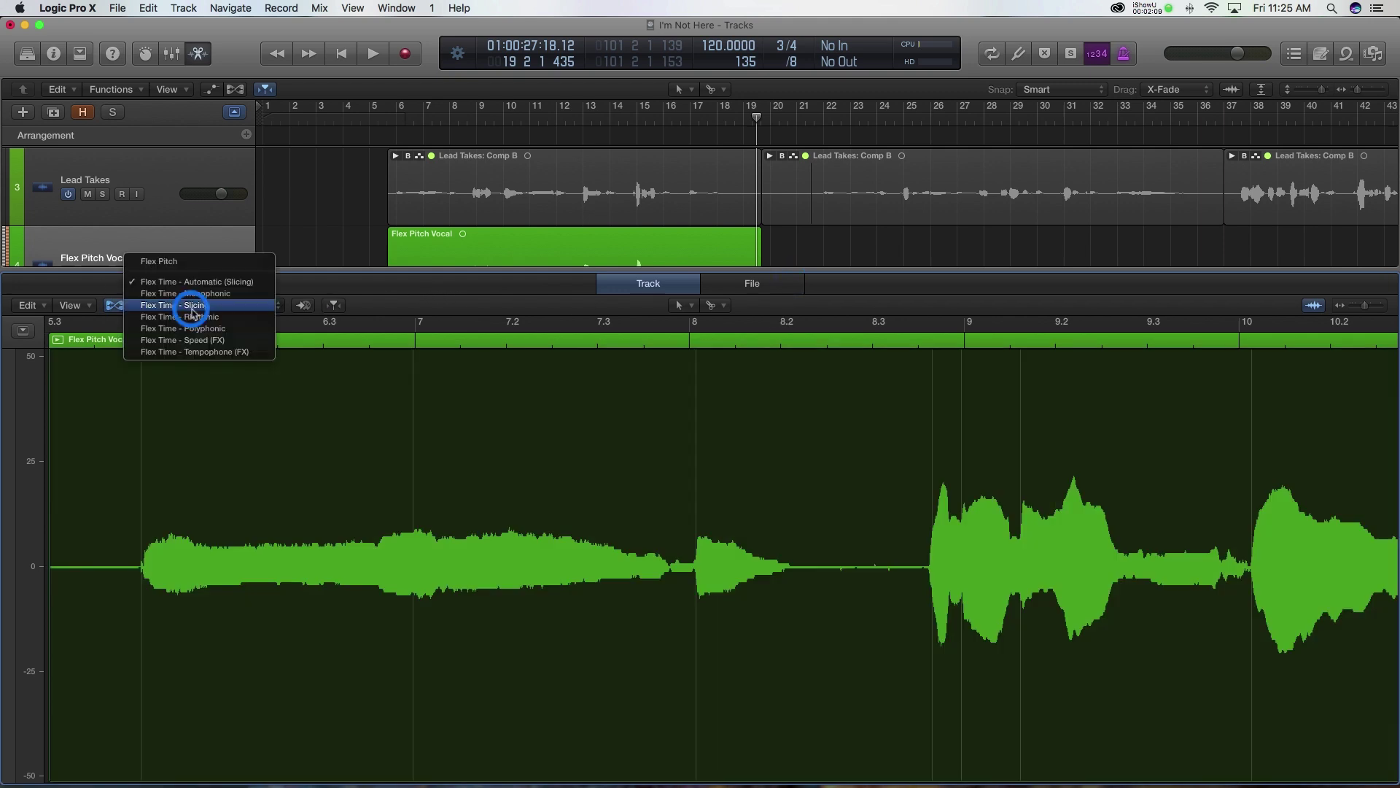
click(221, 271)
Scroll the Flex Pitch editor and select the long B2 note.
click(628, 469)
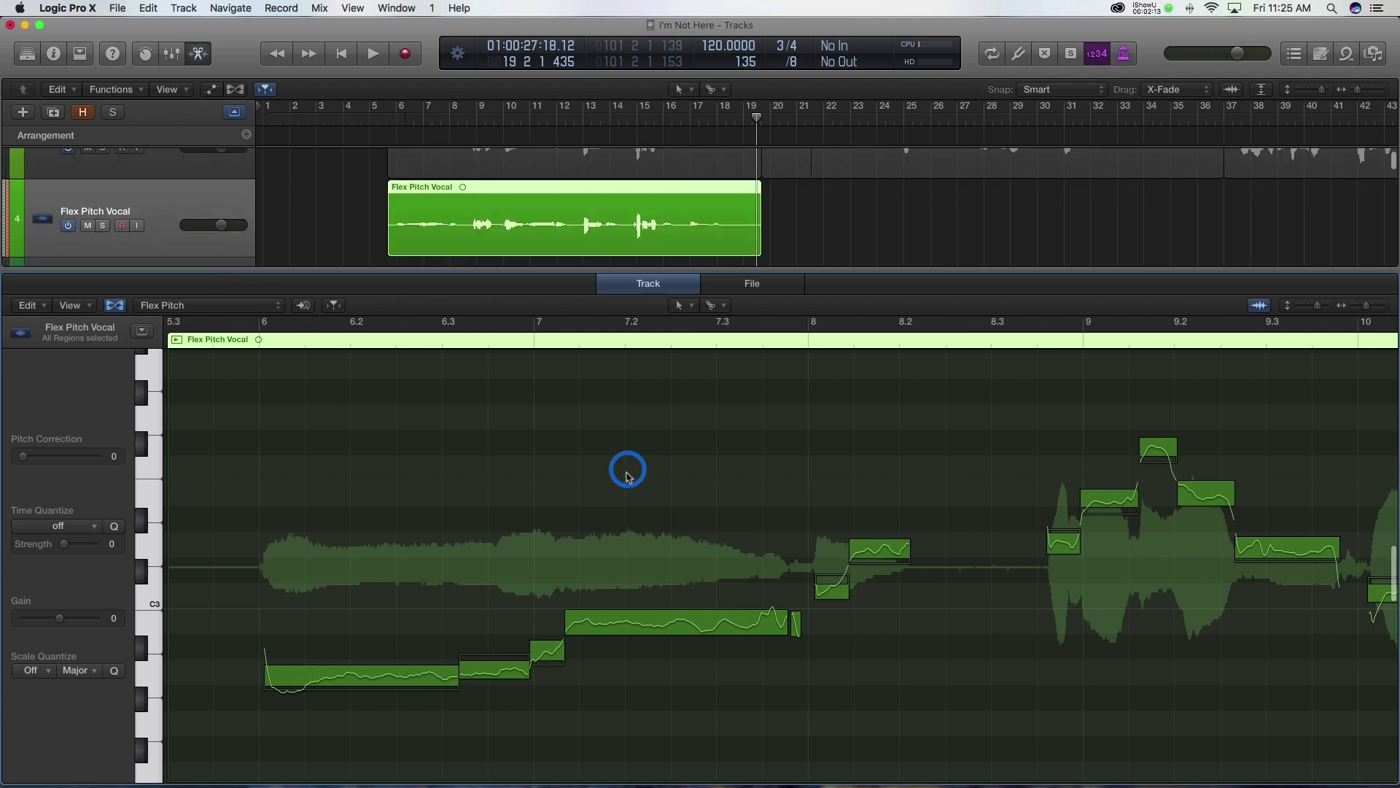
scroll(450, 520, left, 3)
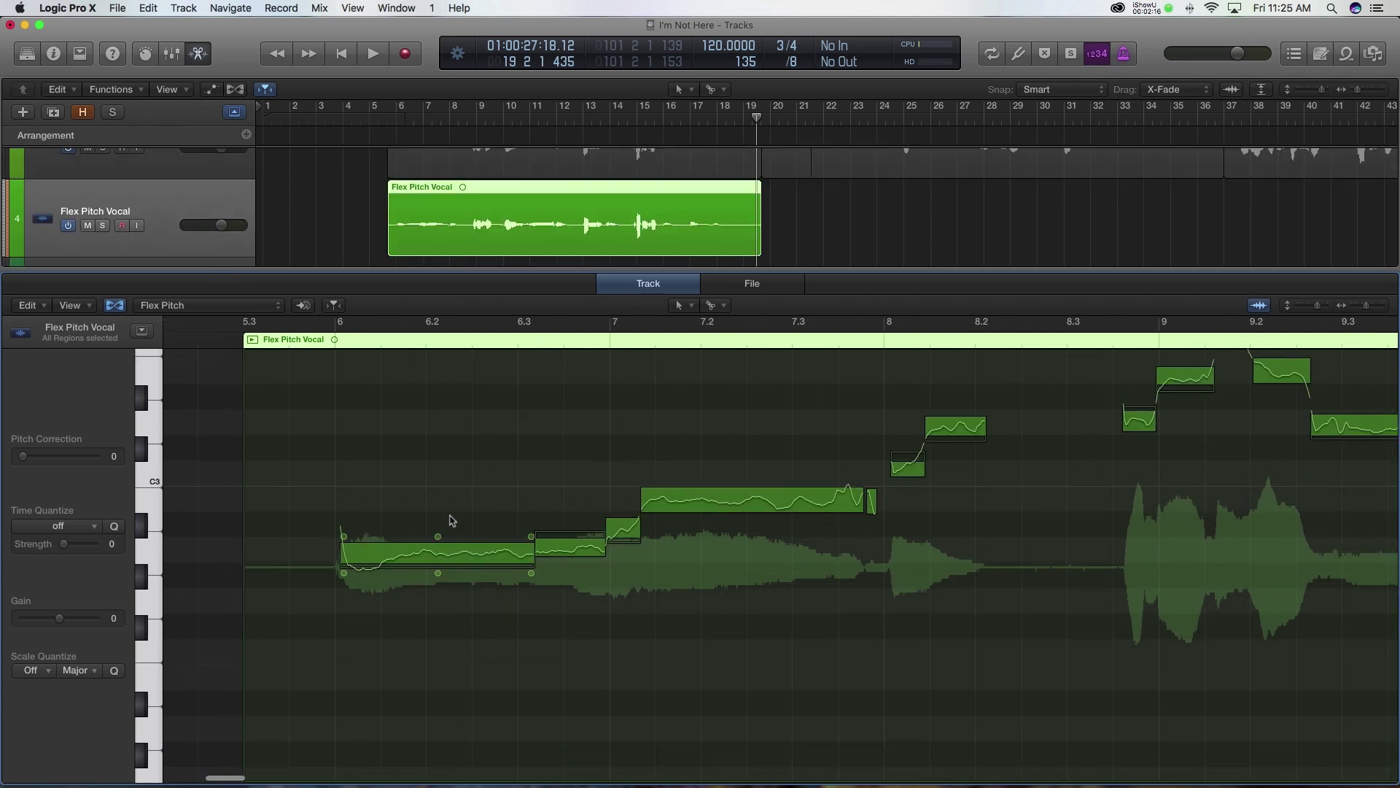
click(461, 498)
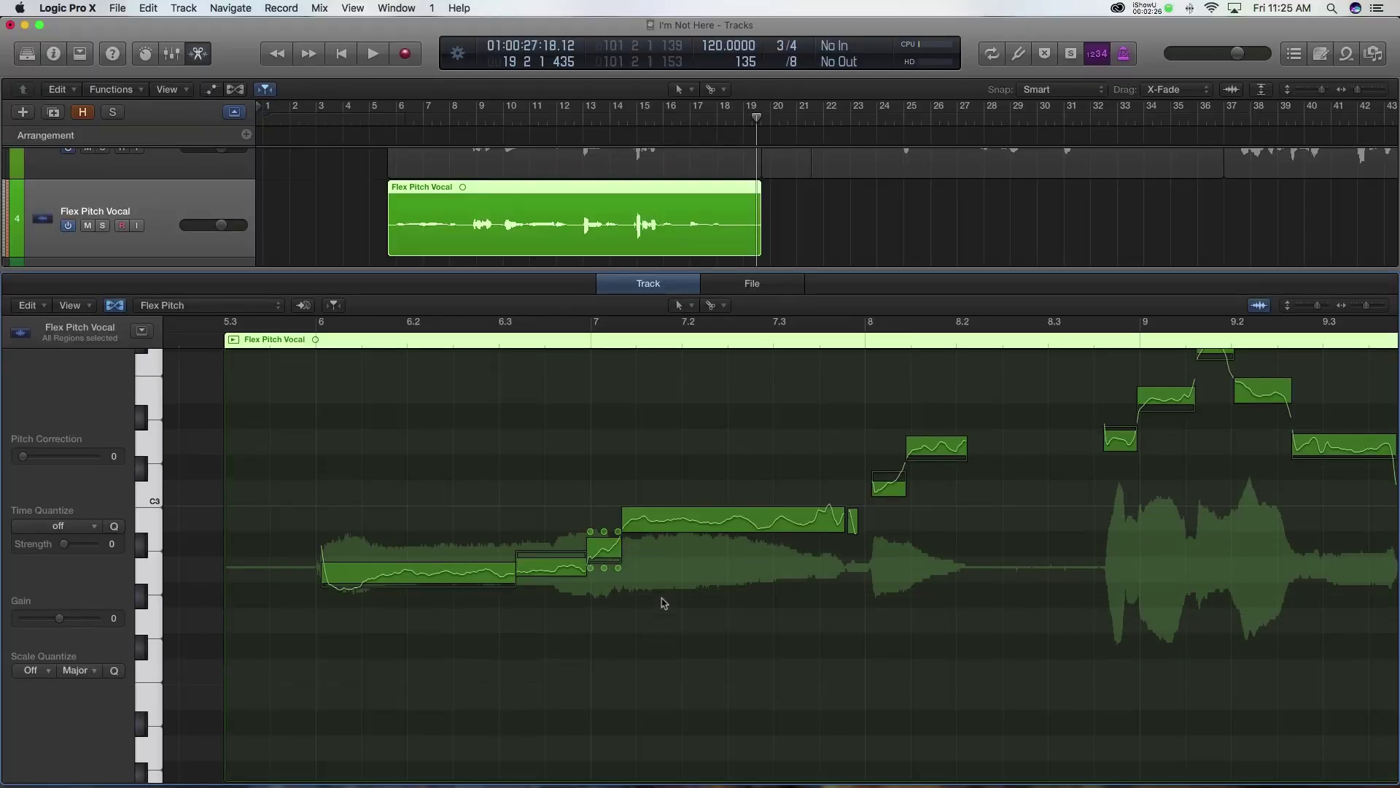
click(454, 573)
click(705, 524)
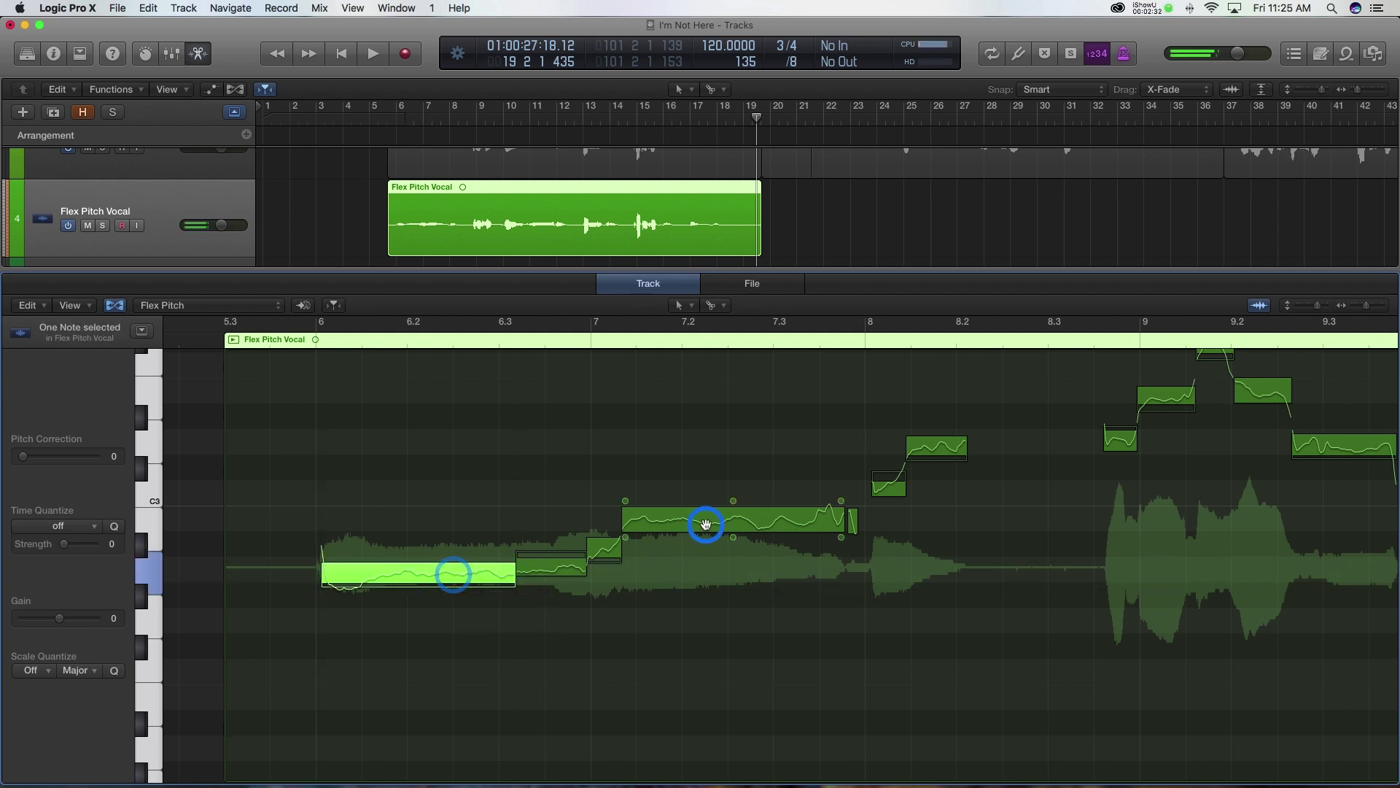
click(917, 445)
click(729, 429)
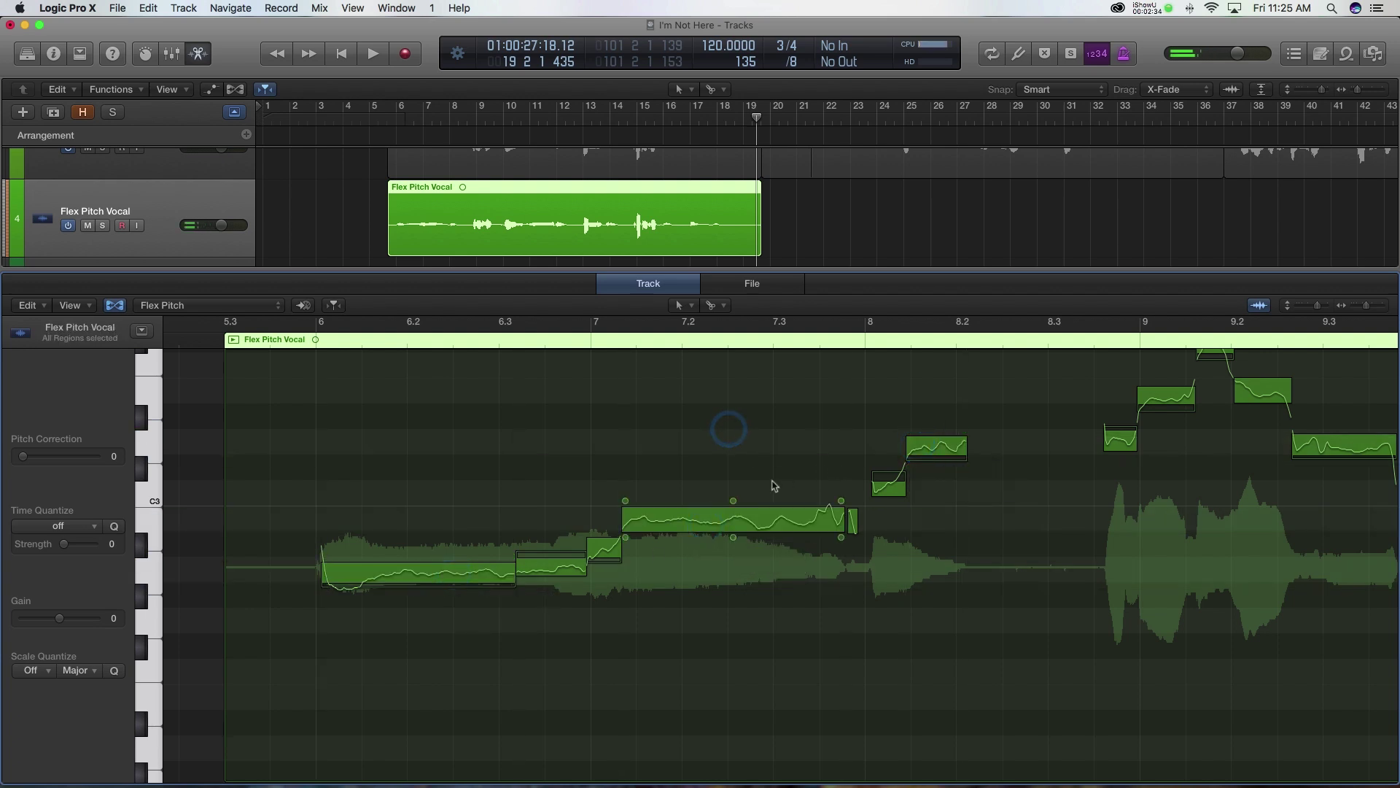
scroll(428, 519, down, 2)
click(430, 527)
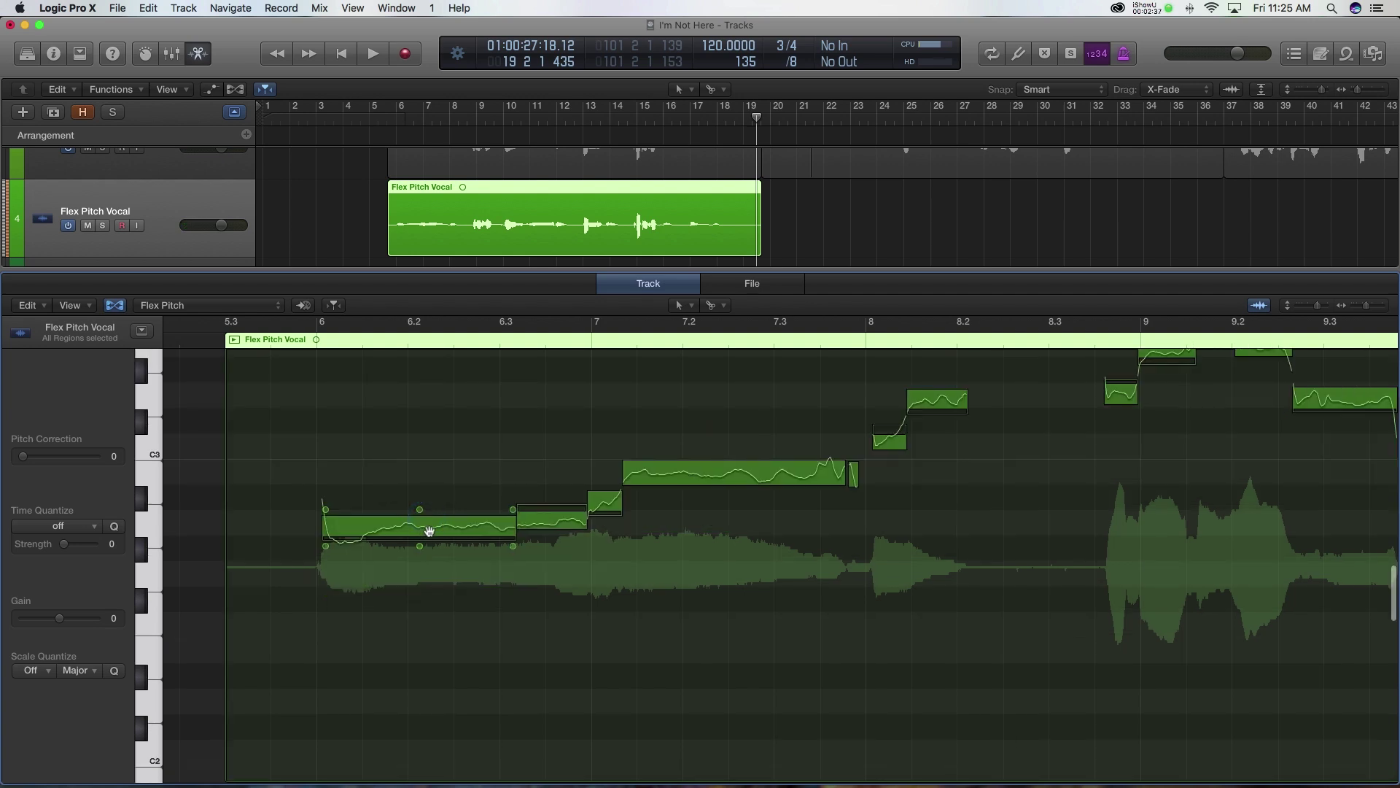
scroll(408, 529, up, 1)
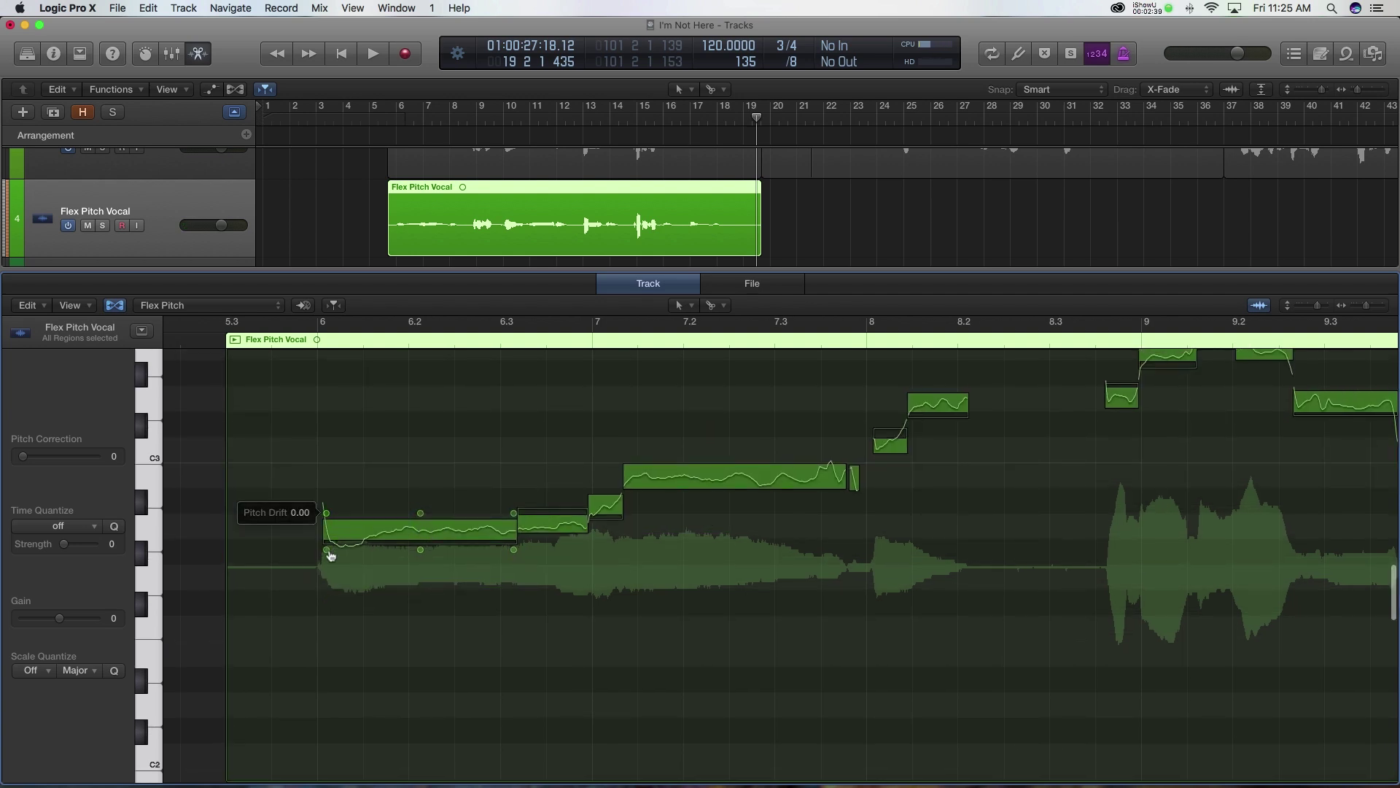
scroll(513, 556, up, 1)
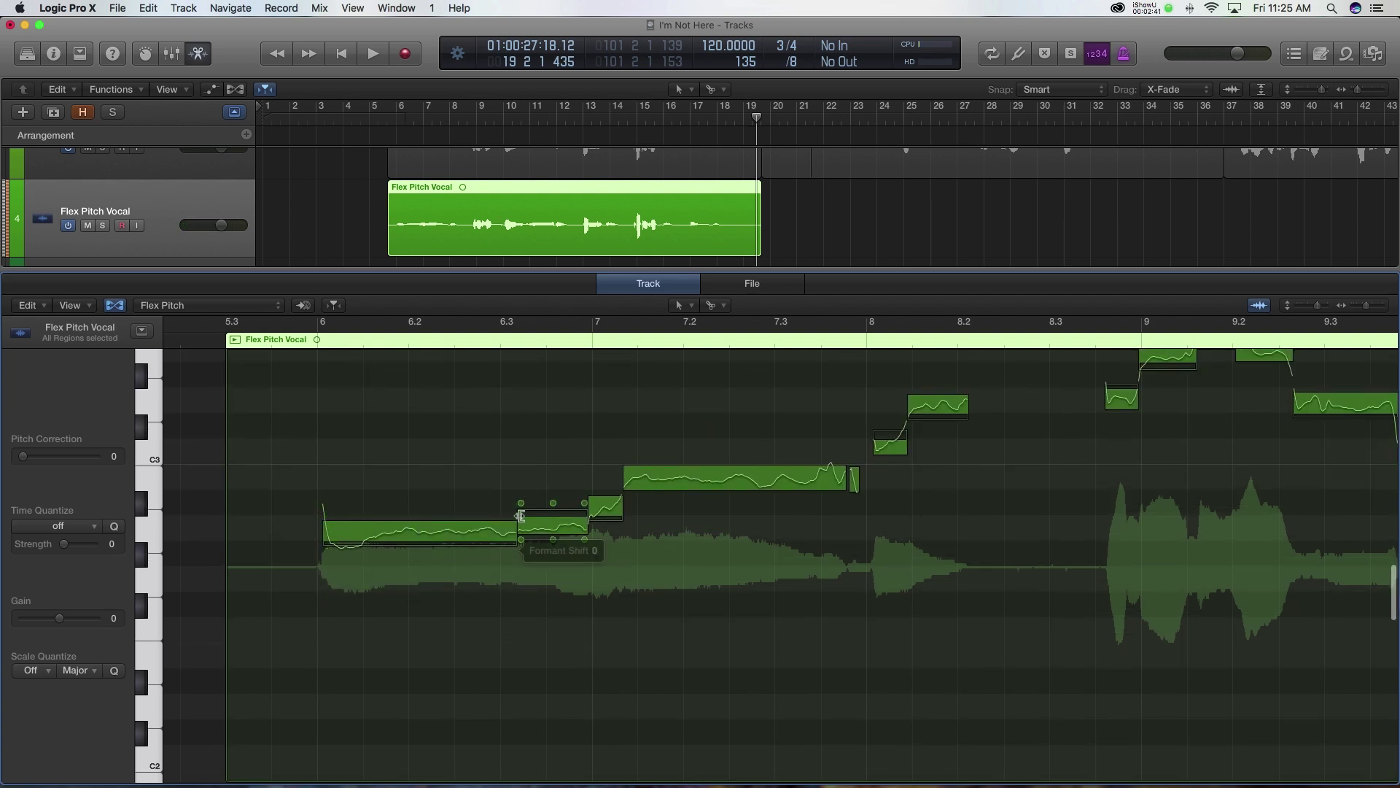
scroll(423, 521, up, 1)
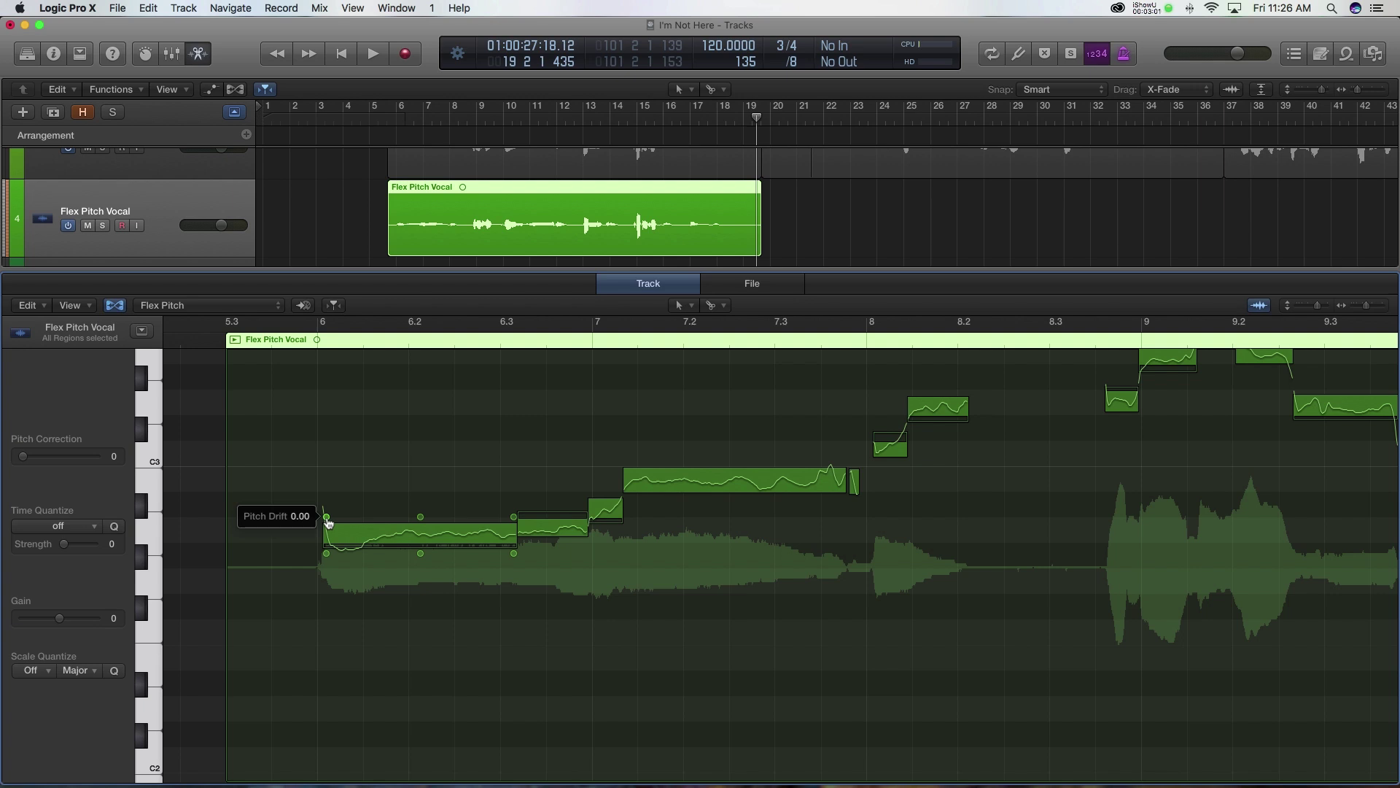
mouse_move(327, 516)
mouse_down()
mouse_move(322, 494)
mouse_move(316, 525)
mouse_move(323, 487)
mouse_move(322, 541)
mouse_move(326, 516)
mouse_up()
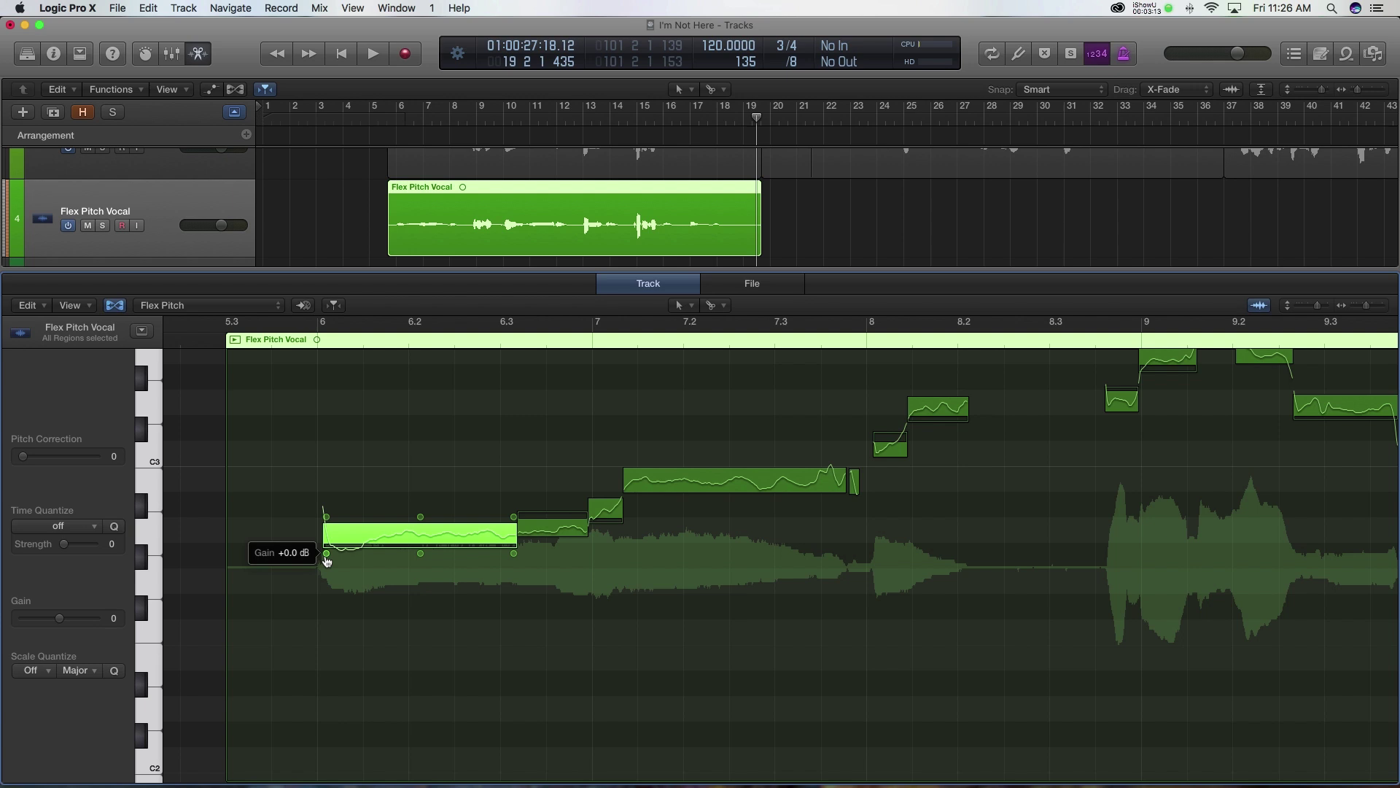
Adjust the first note's gain, then play back from the vocal region's start.
drag(326, 554, 340, 586)
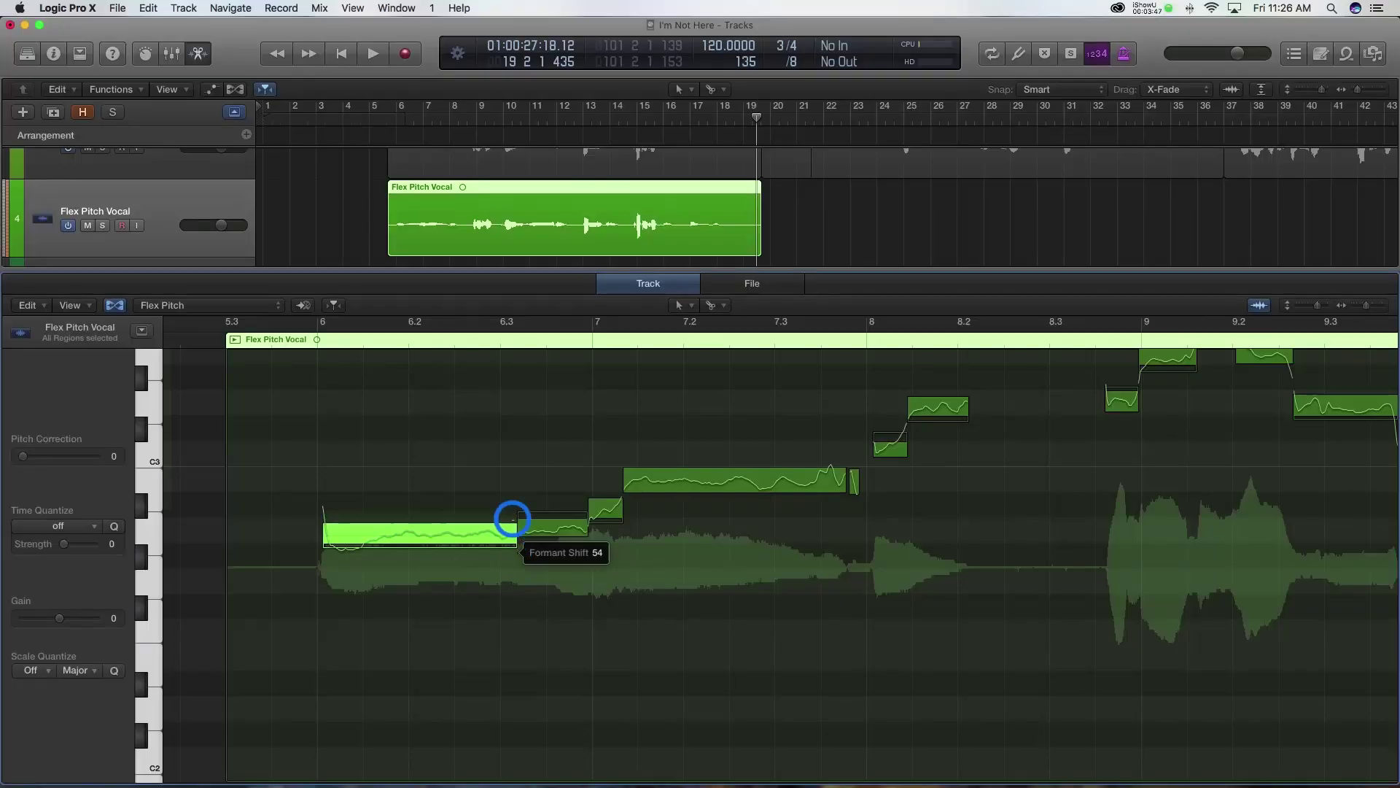
click(305, 343)
key(space)
Lower the first note's formant shift to 0 and return the playhead to the region start.
drag(504, 546, 535, 759)
key(space)
click(293, 341)
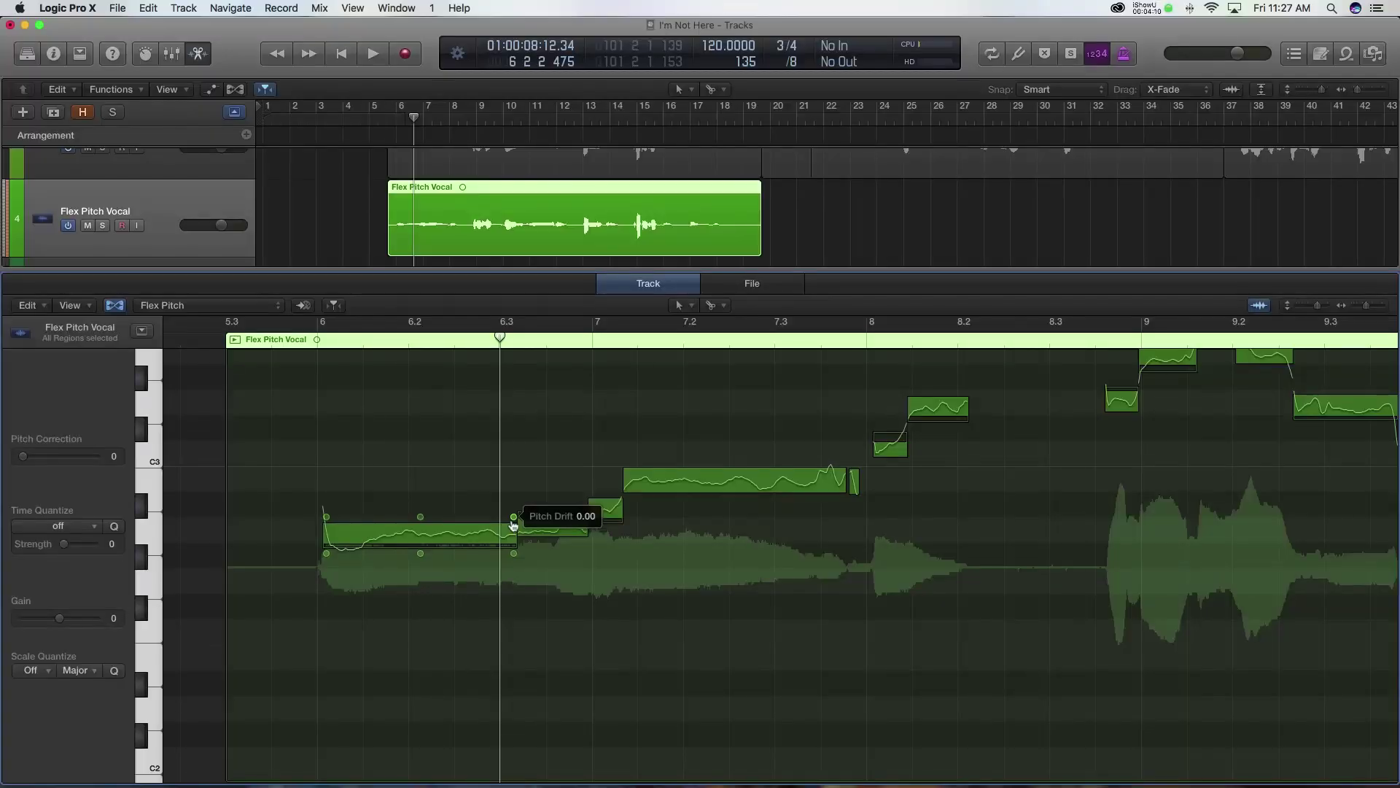
Set the first note's ending pitch drift to 0.00, then open Preferences.
drag(514, 518, 511, 493)
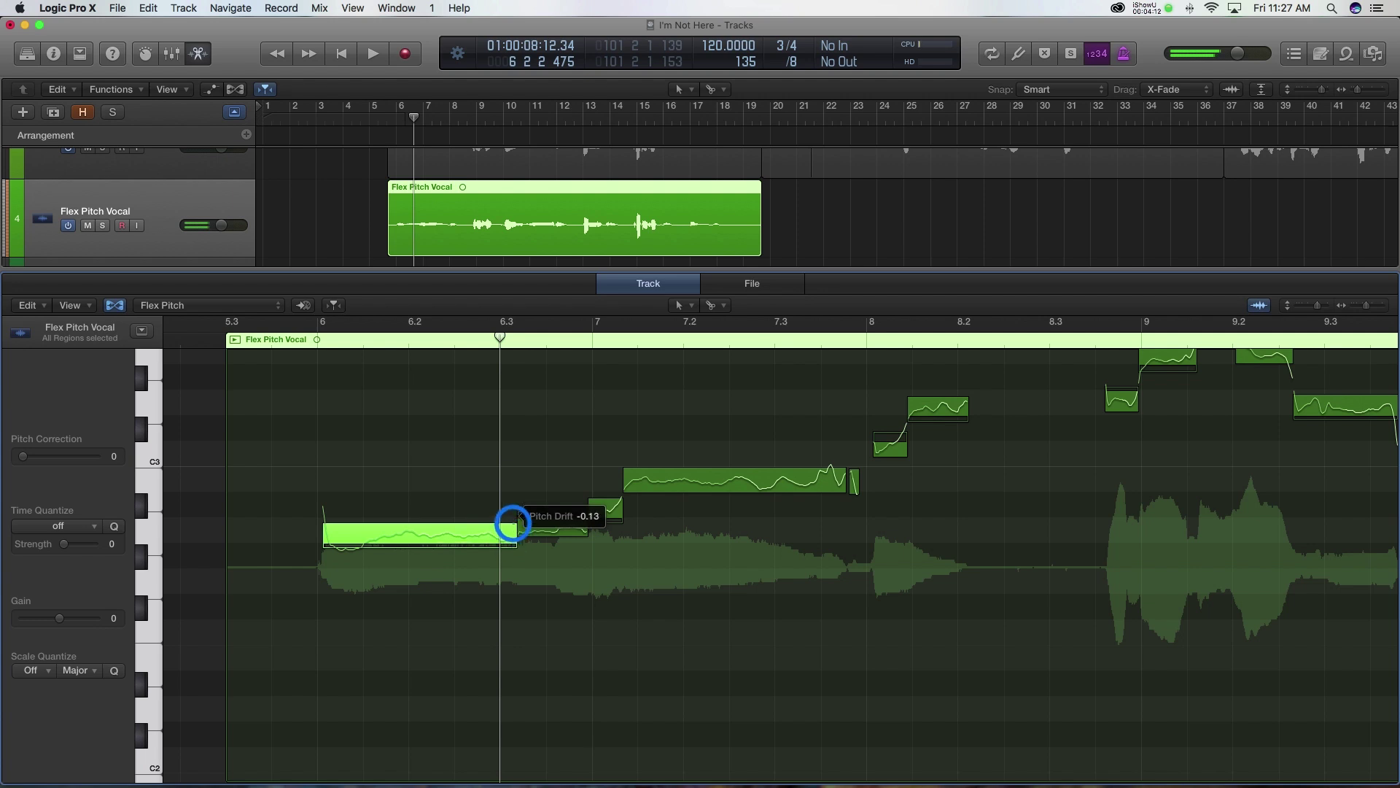
click(522, 462)
click(516, 515)
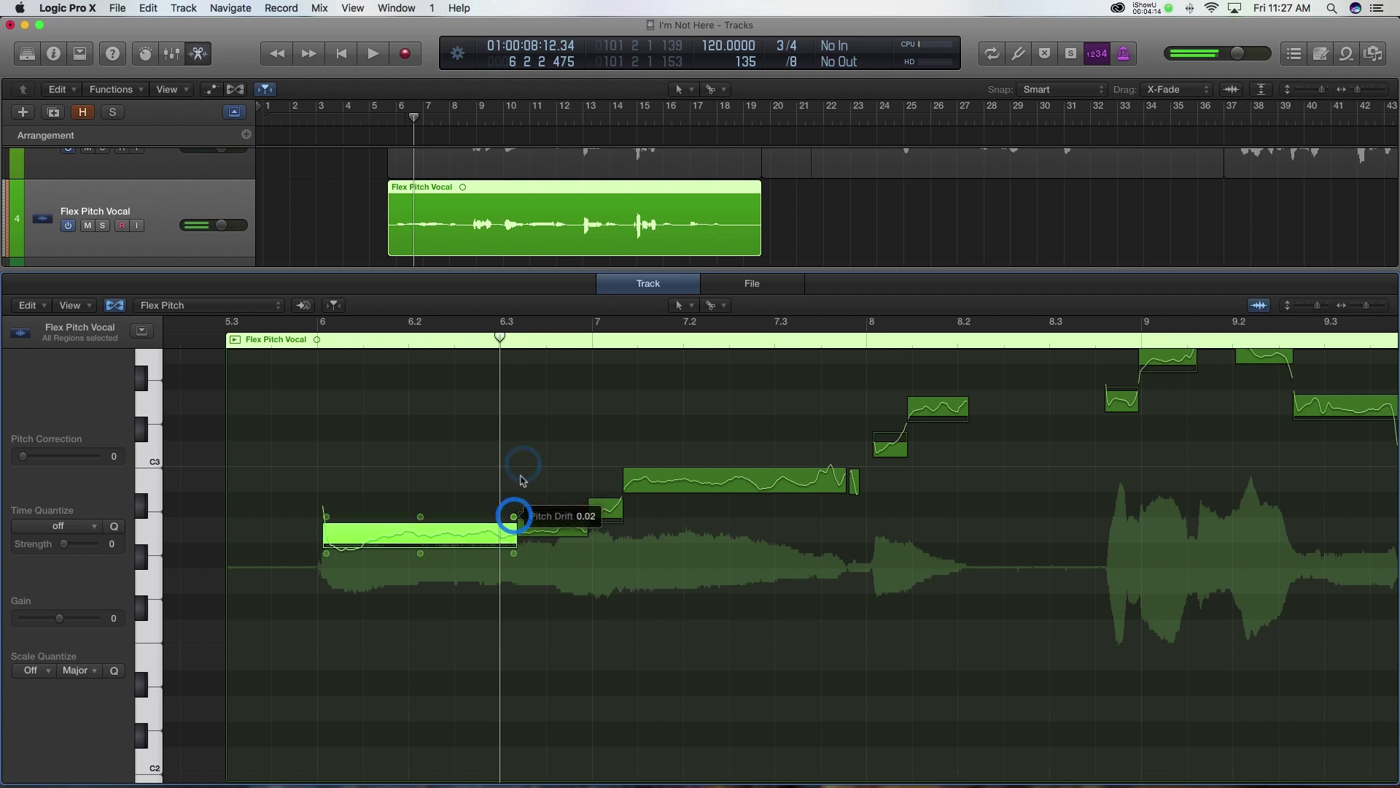
click(520, 473)
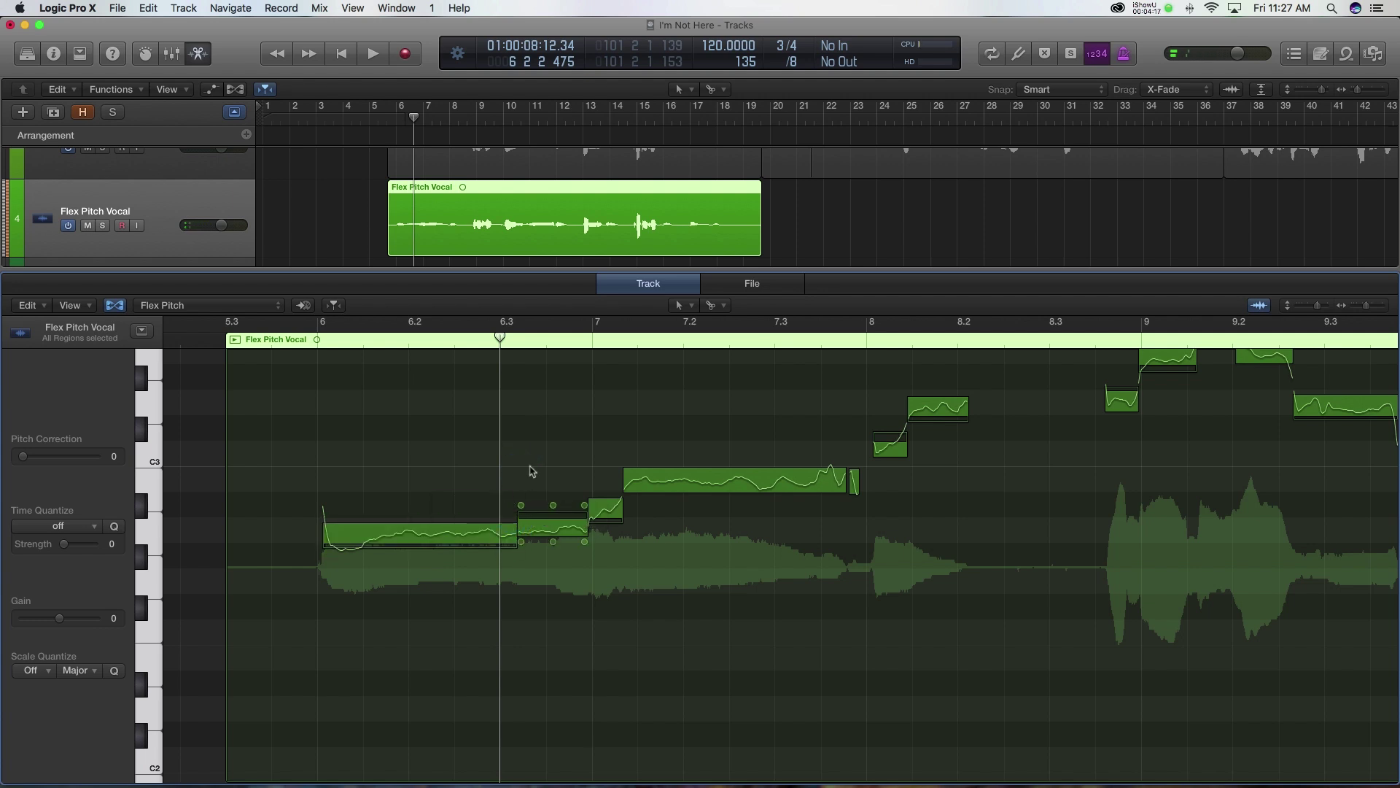
click(778, 310)
key(super+comma)
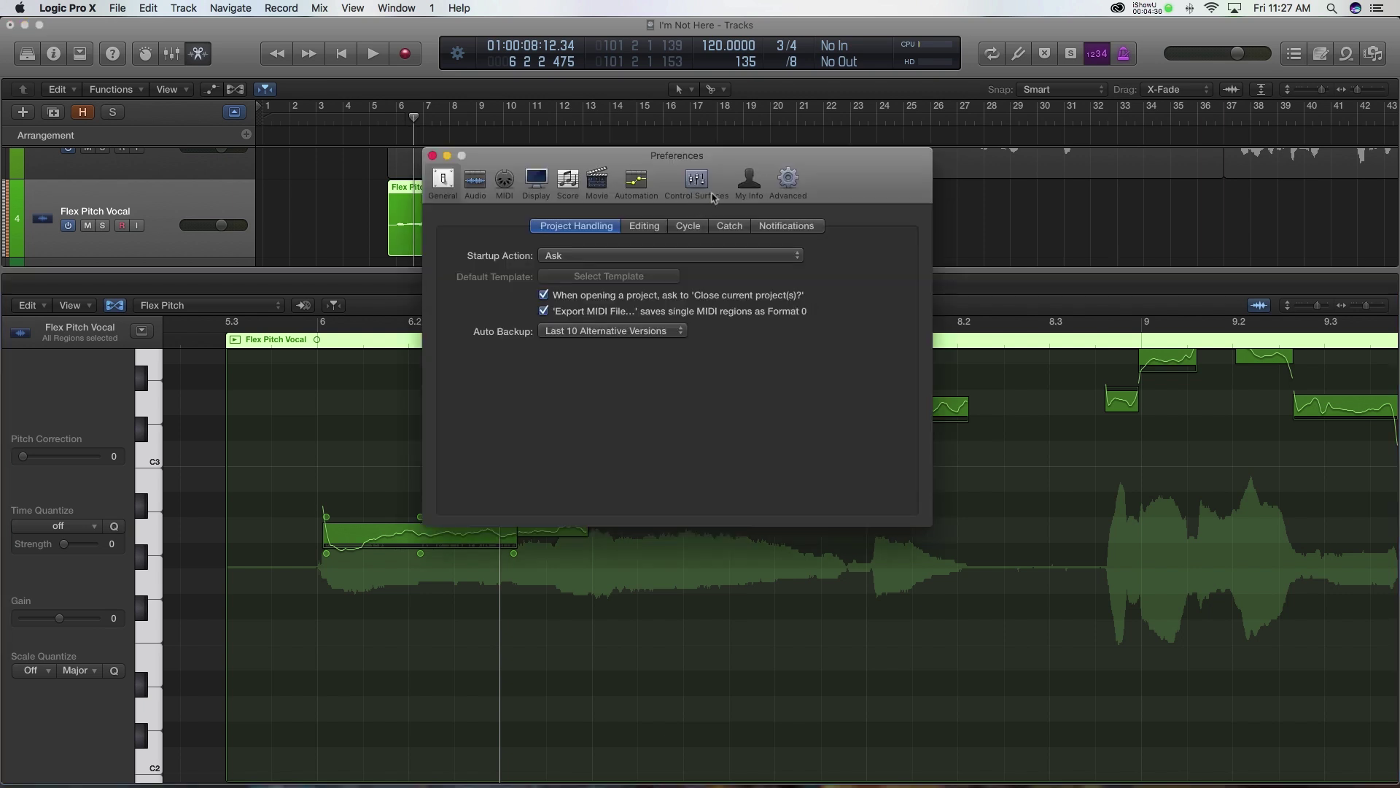
View the Advanced preferences, close Preferences, and browse the editor's tool menus.
click(788, 179)
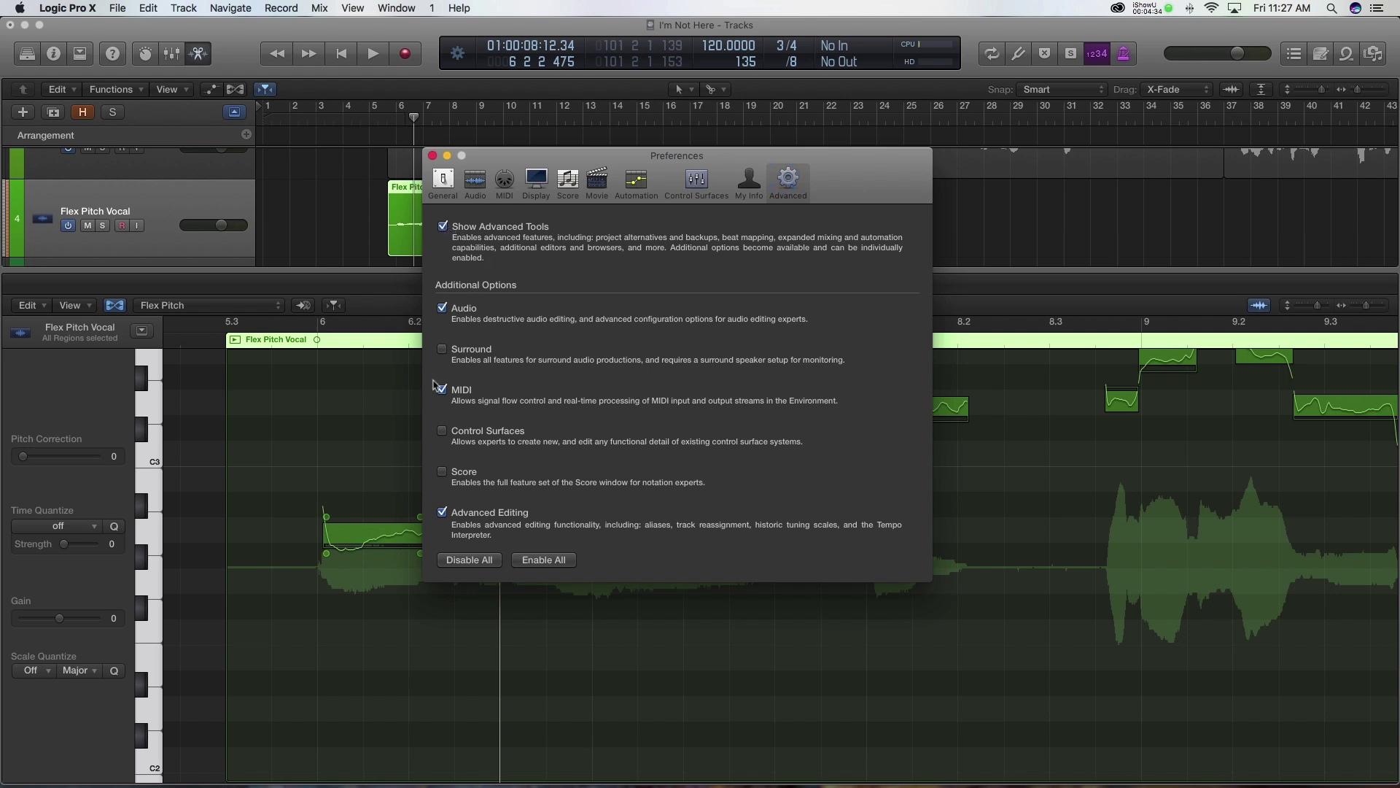
click(432, 156)
click(861, 310)
click(718, 305)
click(688, 306)
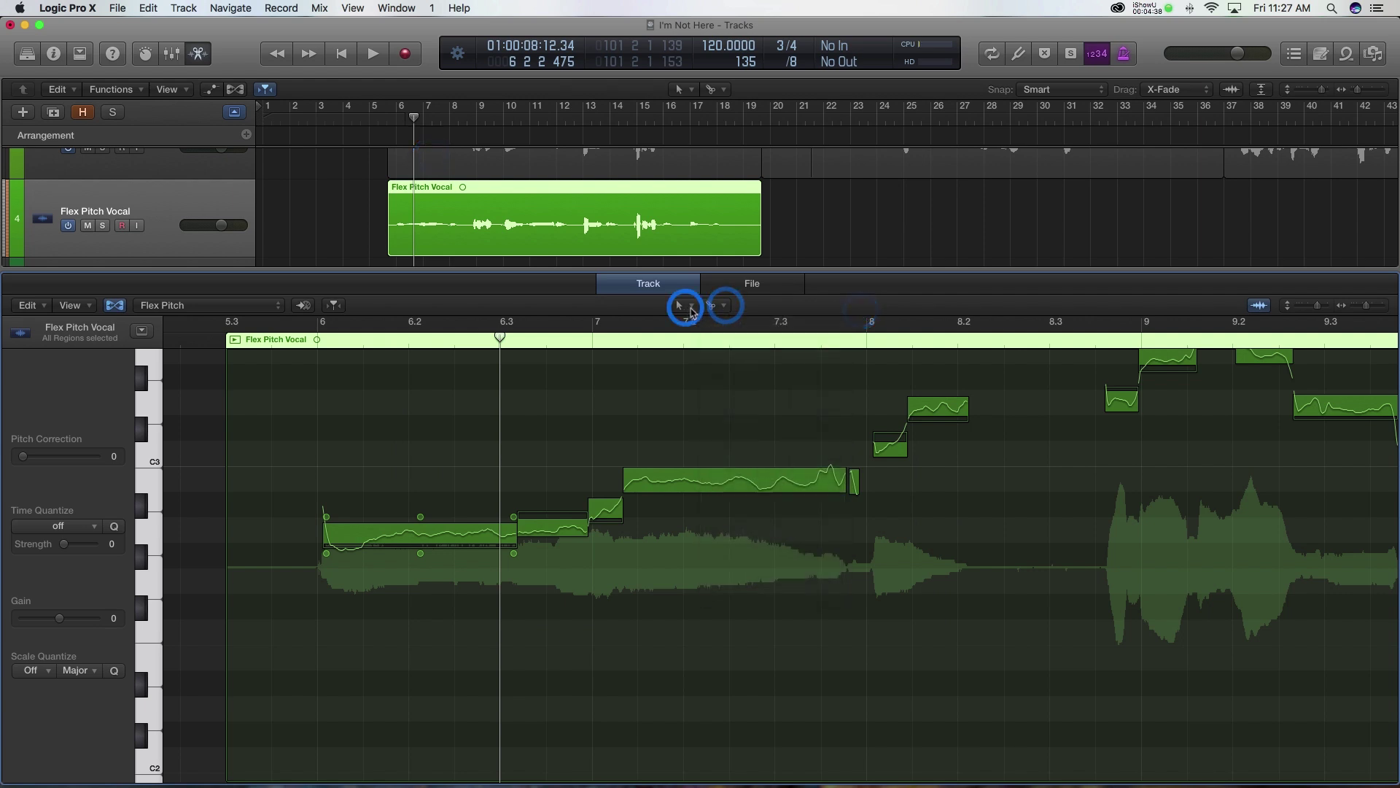
click(687, 307)
click(720, 306)
click(691, 306)
click(689, 307)
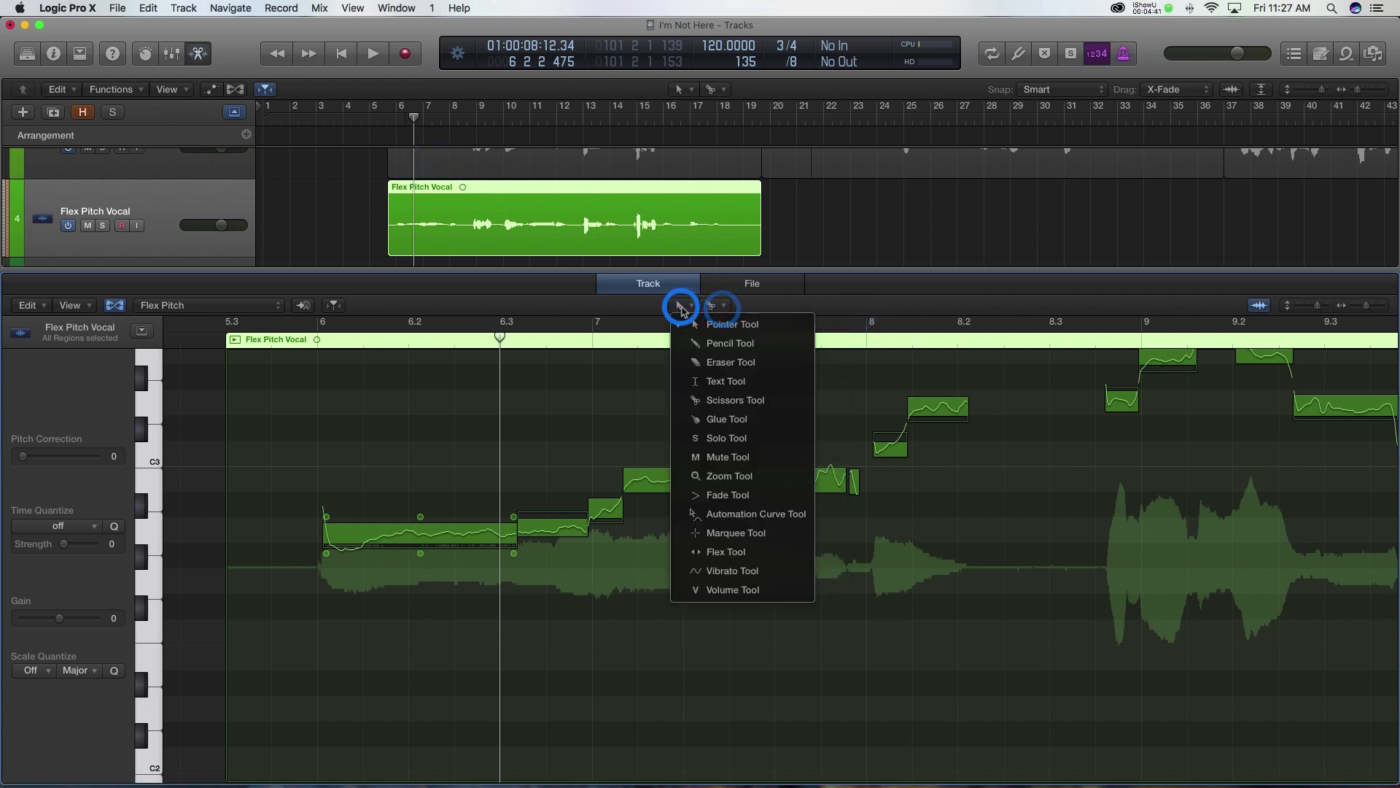
click(686, 306)
Choose the Scissors Tool from the secondary tool menu and clear the note selection.
click(684, 388)
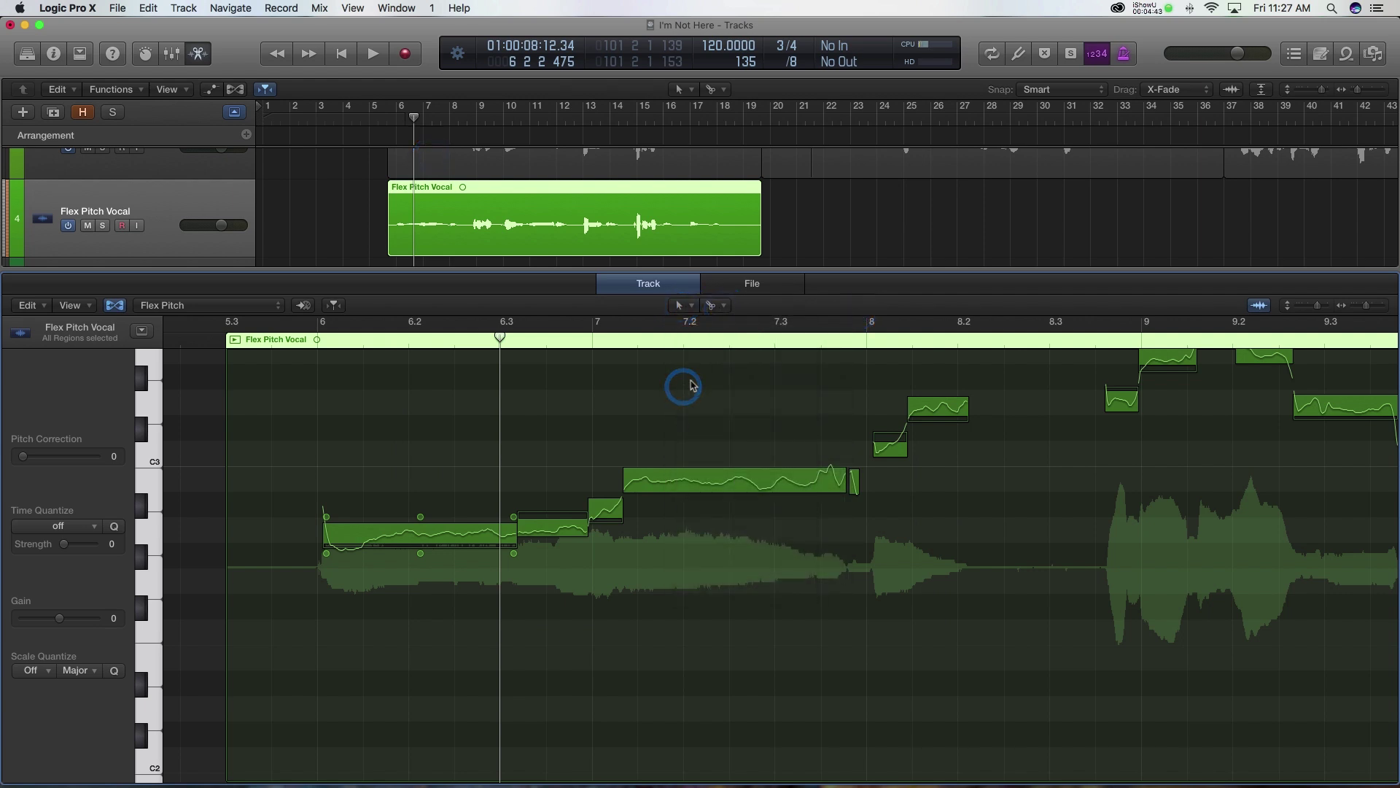
click(717, 305)
click(723, 400)
click(658, 392)
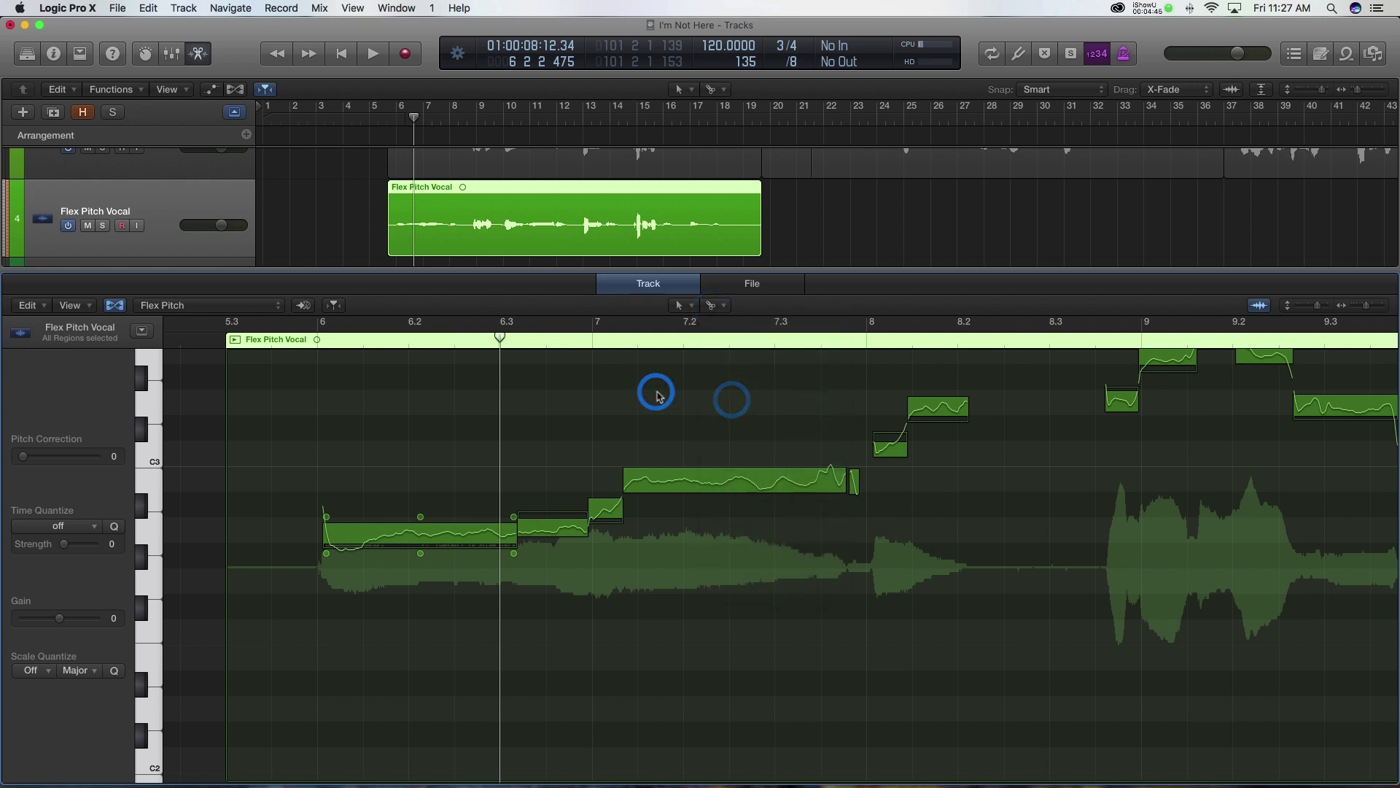
click(658, 394)
click(544, 532)
click(525, 440)
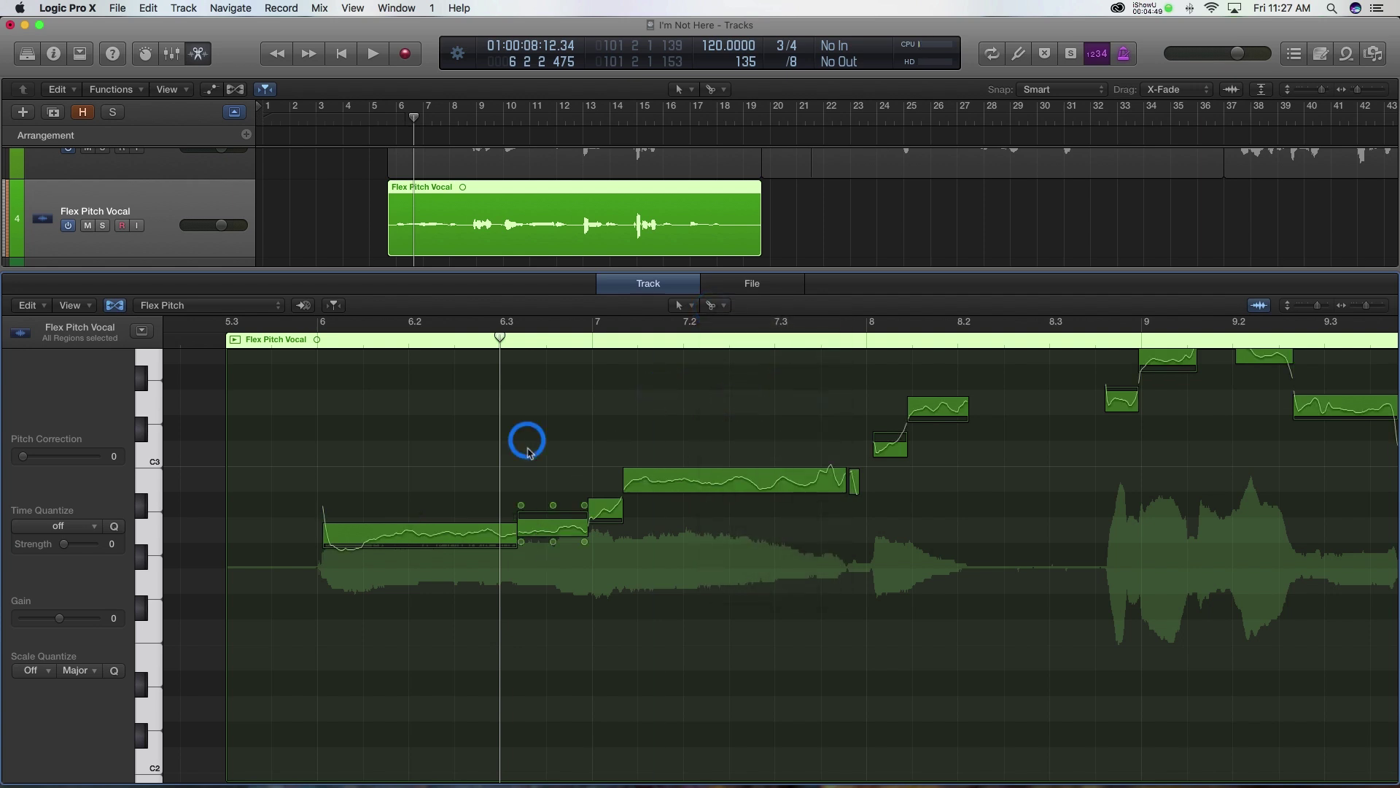
click(613, 597)
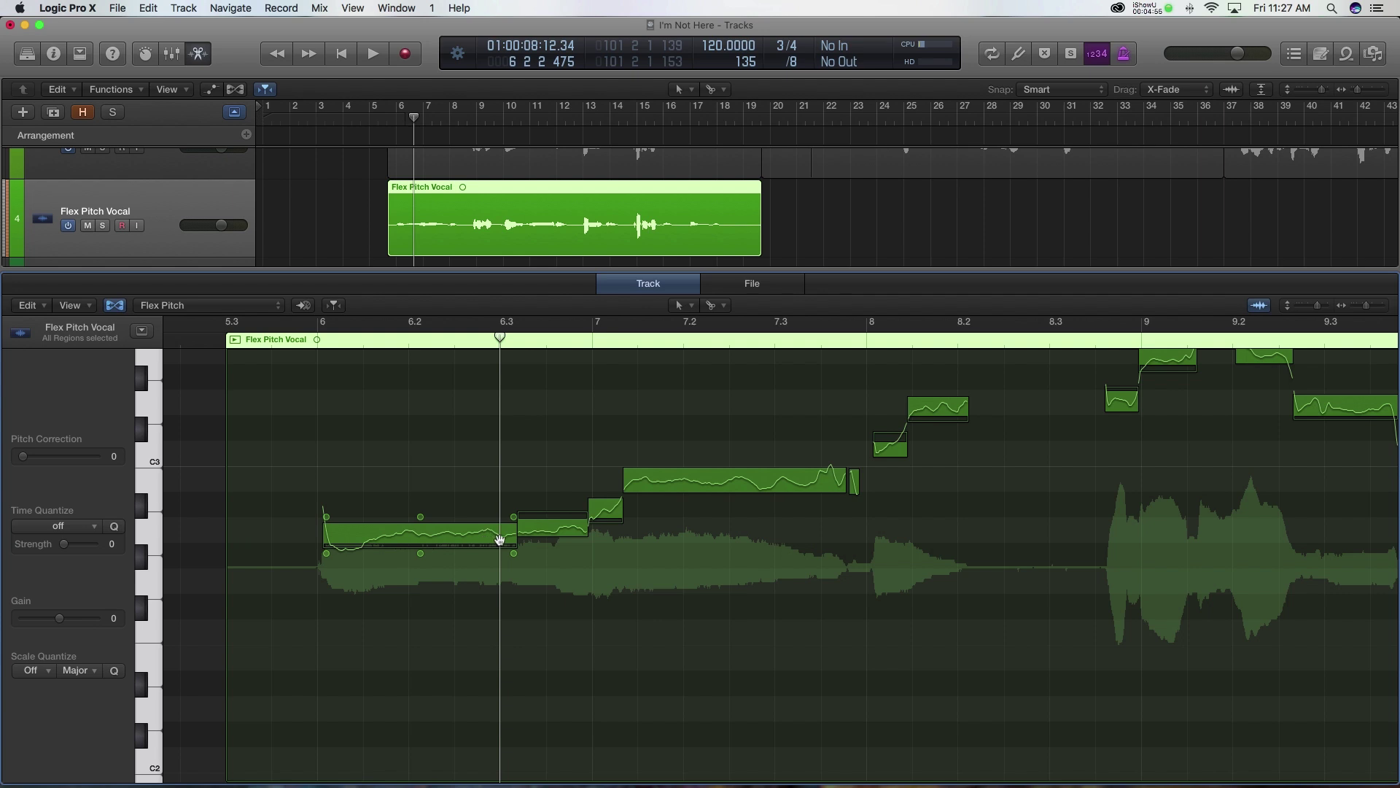
Cut the first long note in two and raise the first piece's fine pitch from -41 to -18.
click(485, 641)
click(395, 538)
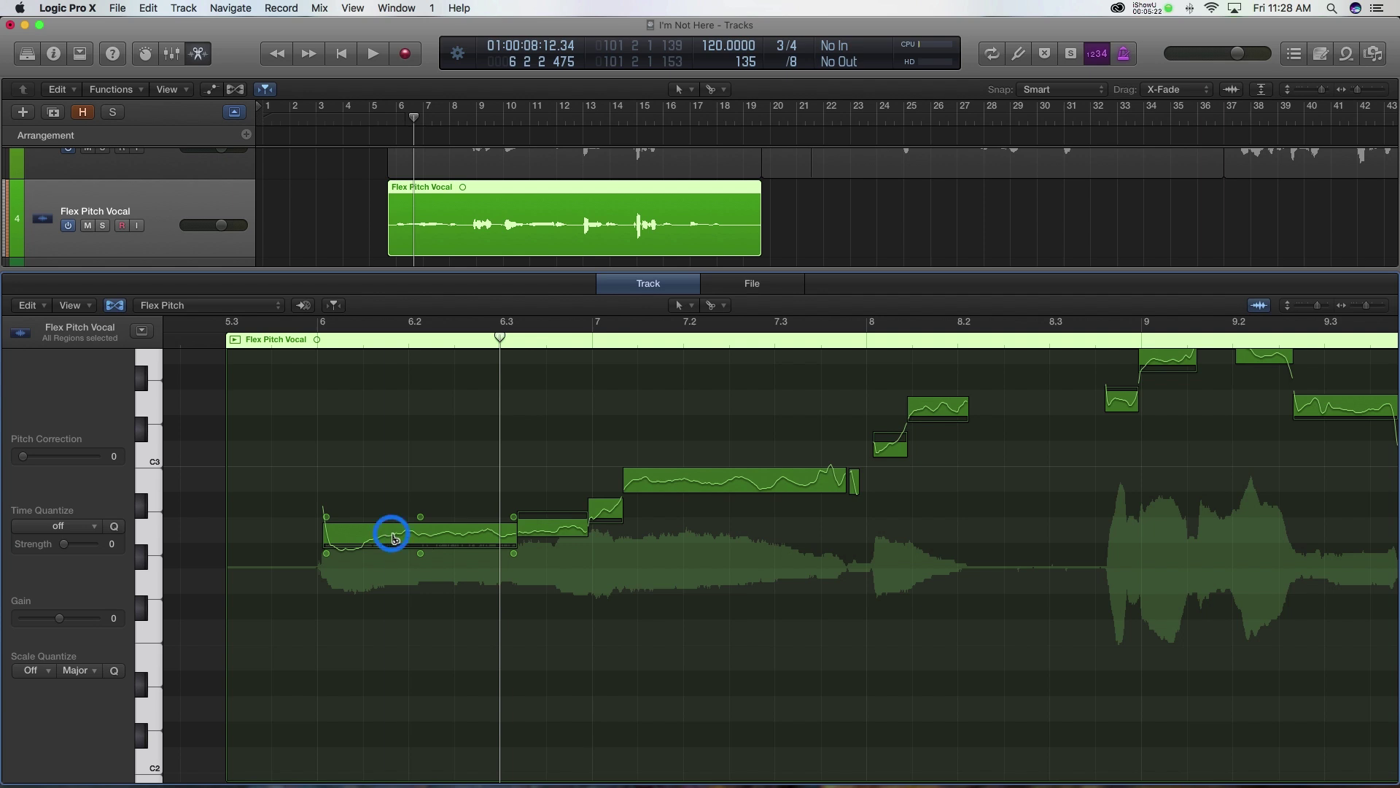
click(406, 462)
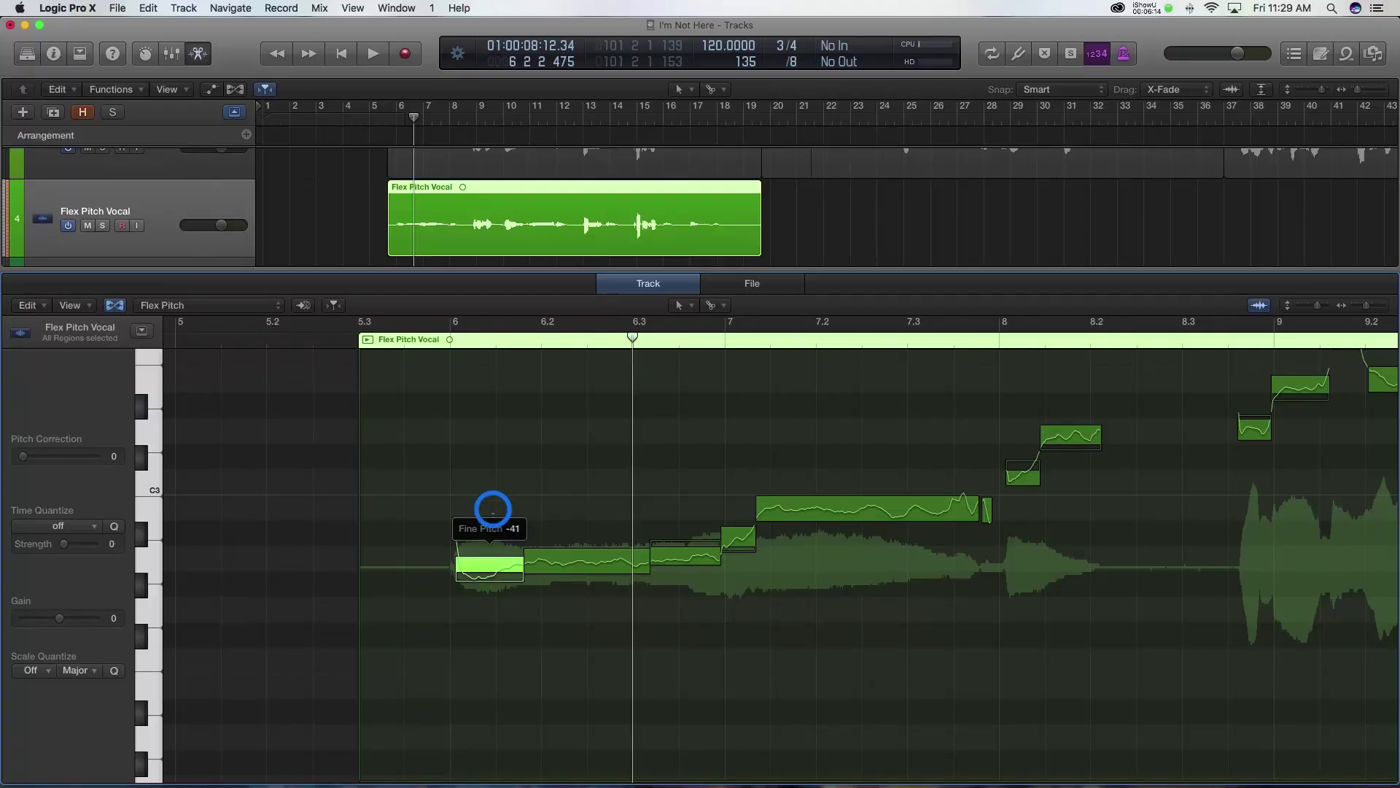
drag(493, 508, 497, 445)
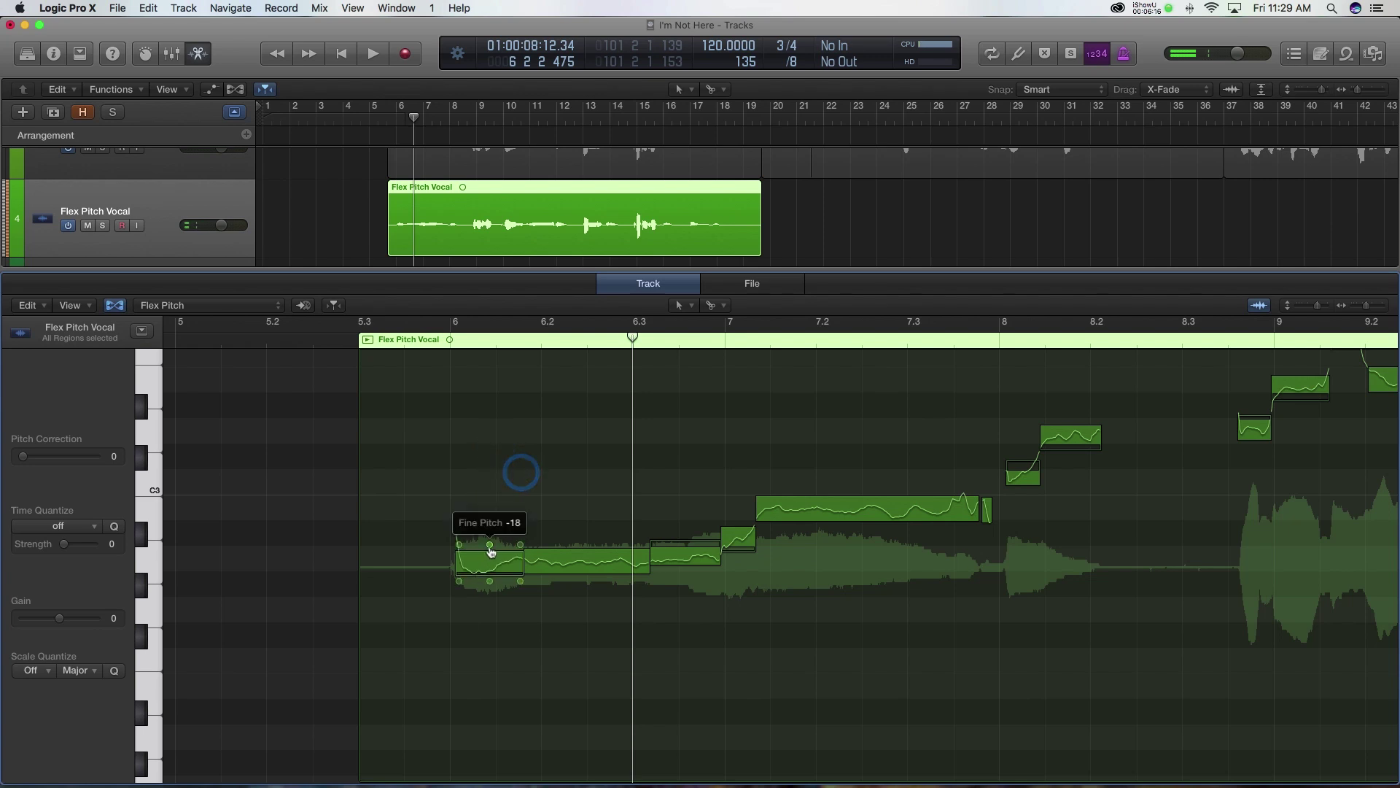
Play back the first split note to audition its -18 fine-pitch correction.
click(416, 331)
key(space)
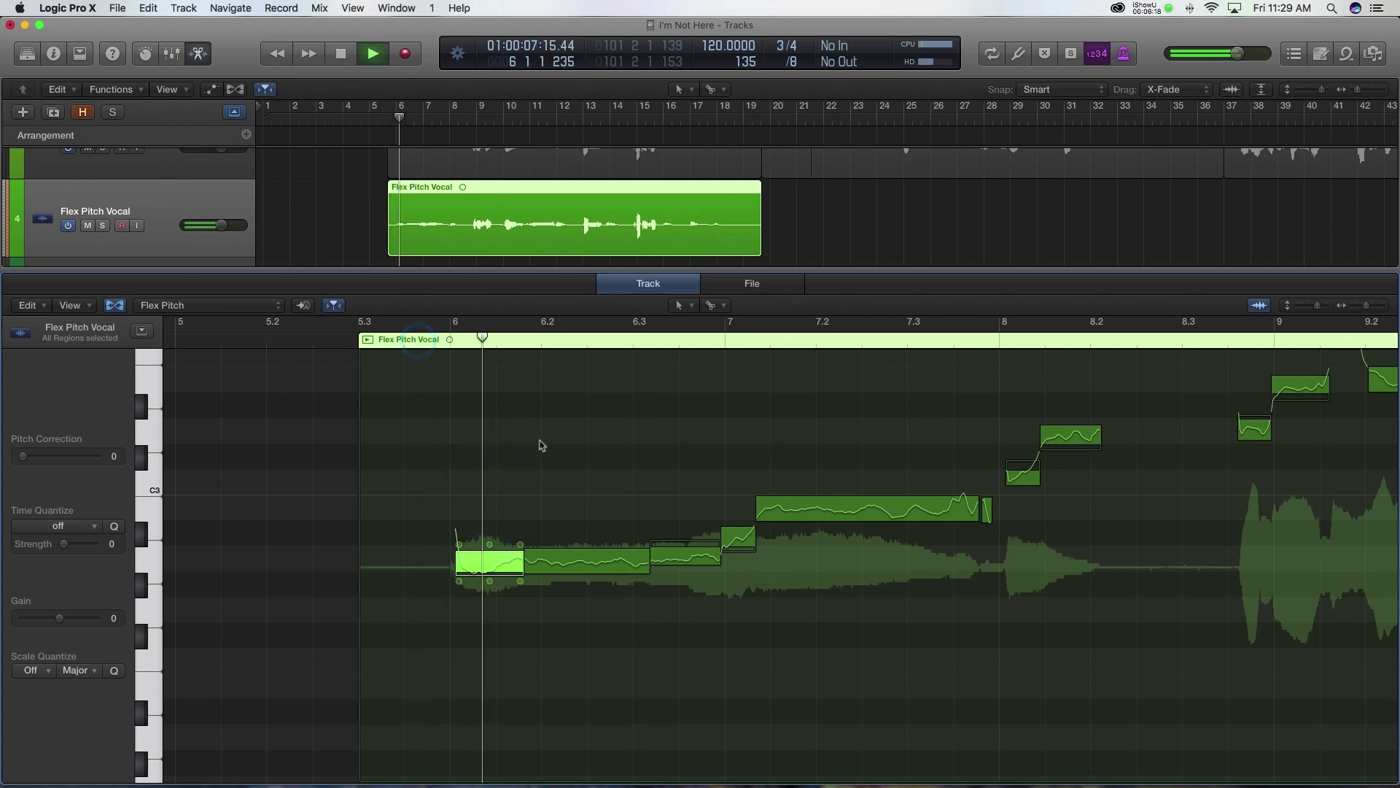
key(space)
click(583, 554)
click(579, 507)
click(492, 560)
click(406, 339)
key(space)
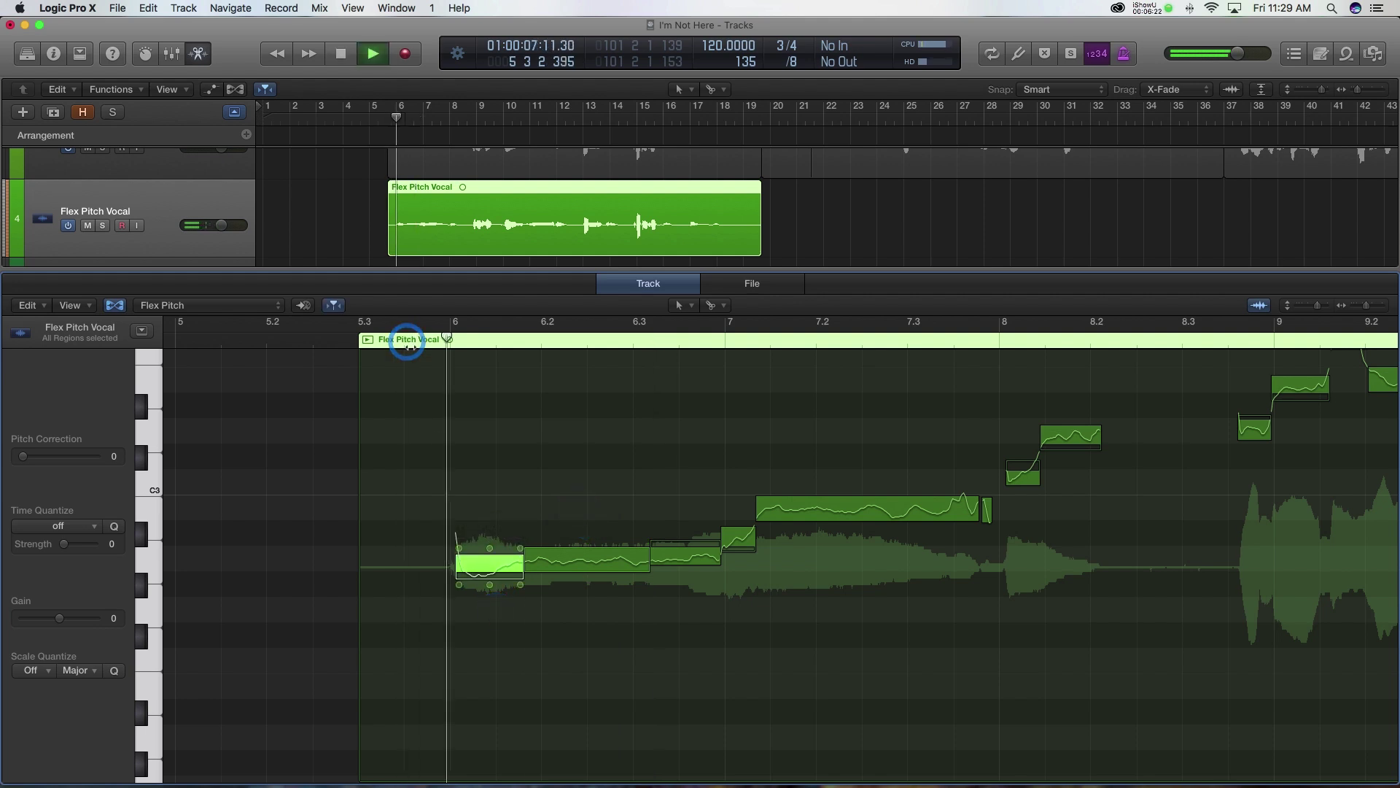
click(511, 504)
key(space)
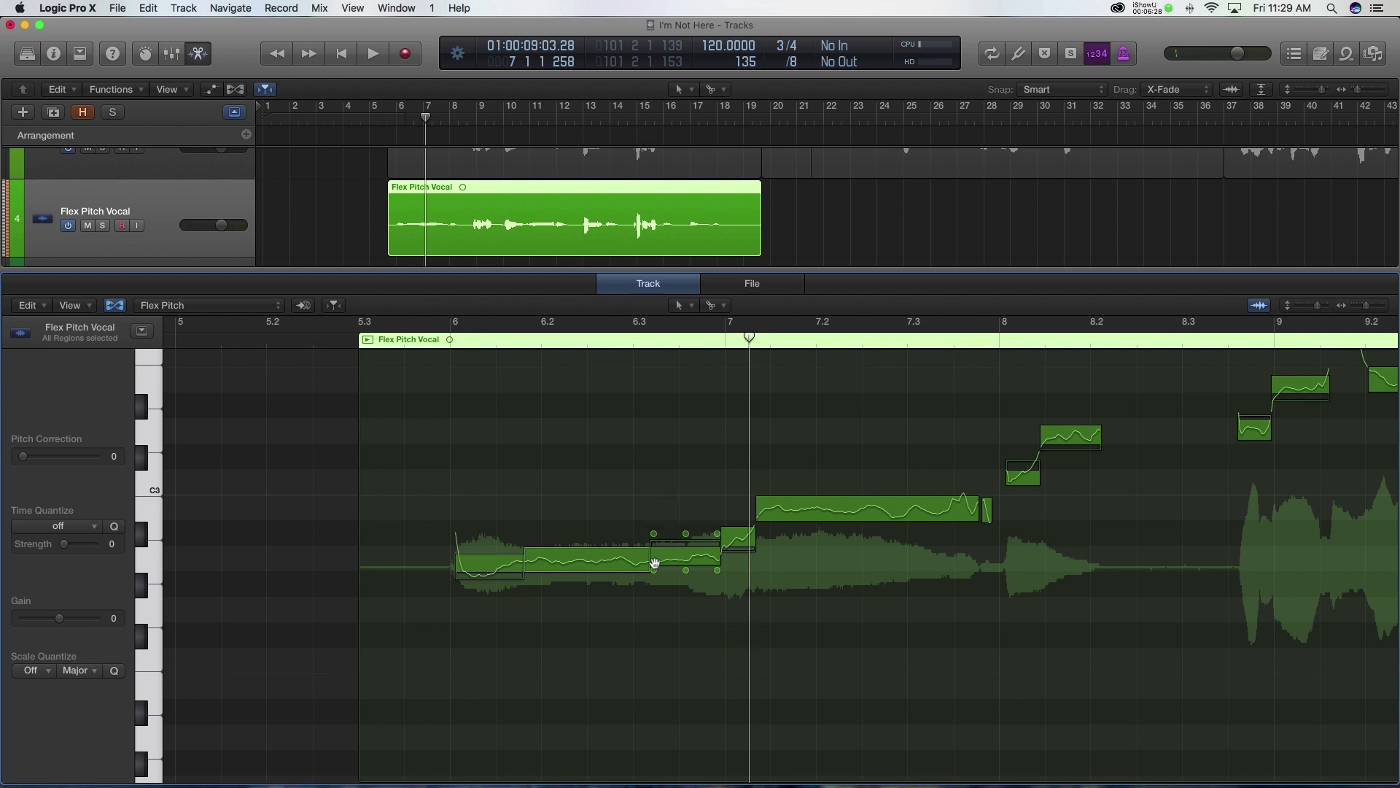
Shorten the third note from its right edge and set its fine pitch to 4.
drag(717, 564, 705, 609)
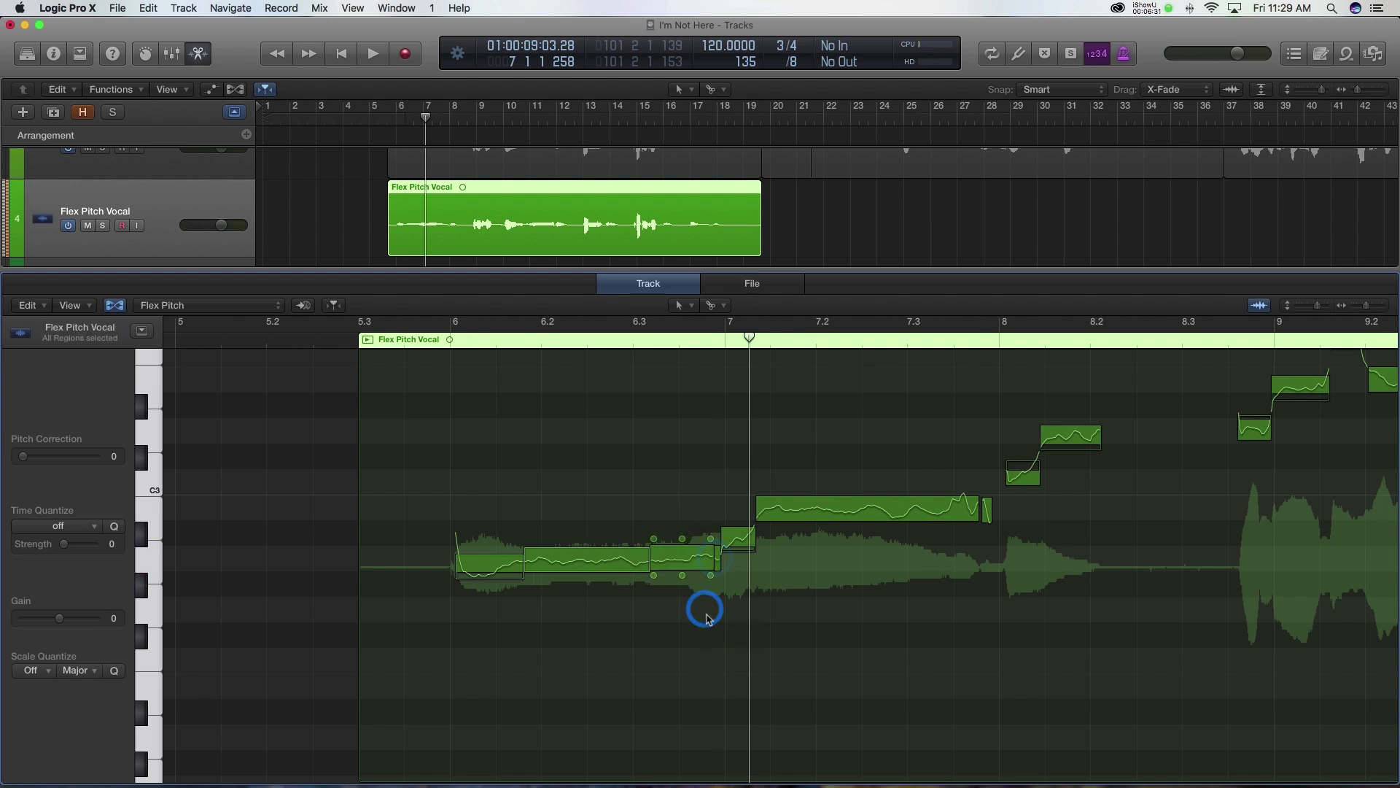
drag(682, 541, 675, 502)
click(679, 526)
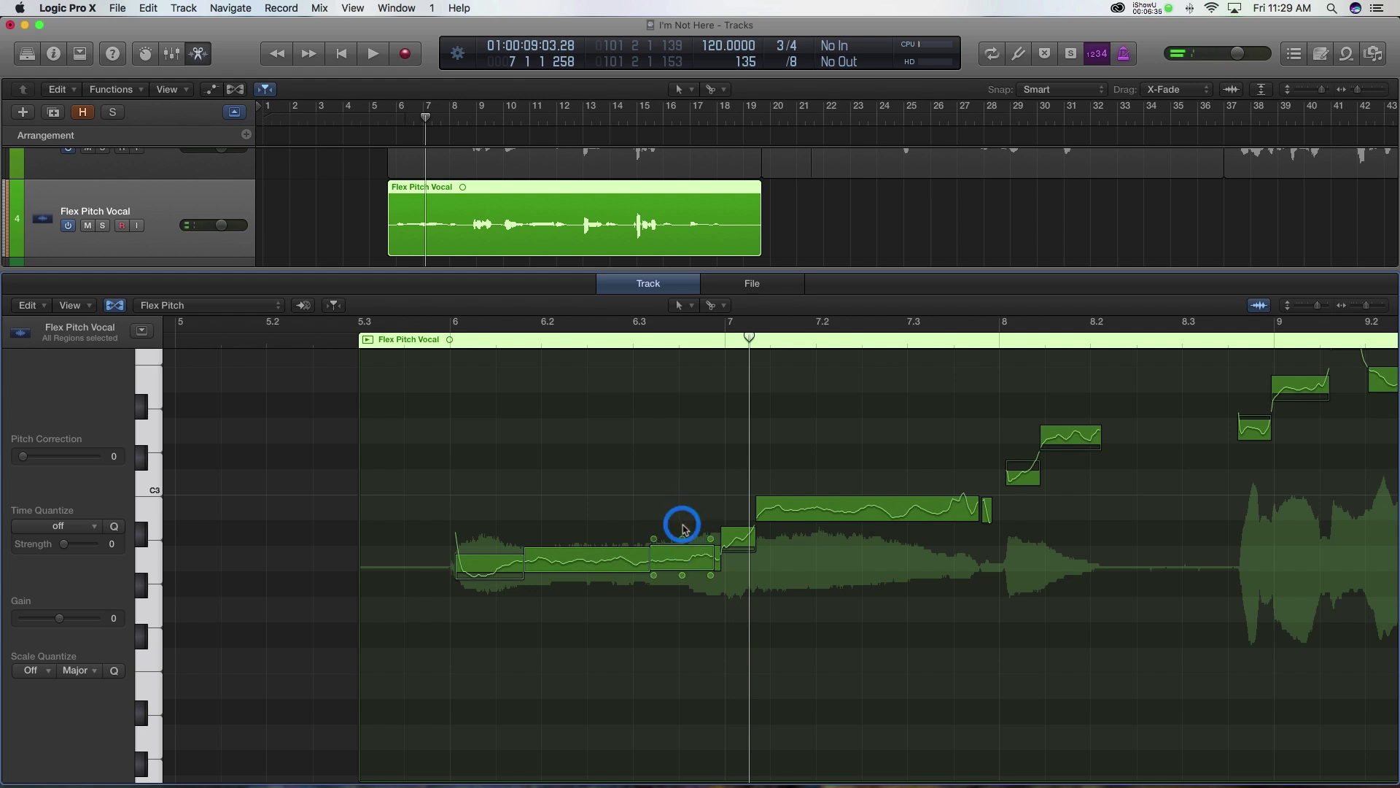
click(507, 337)
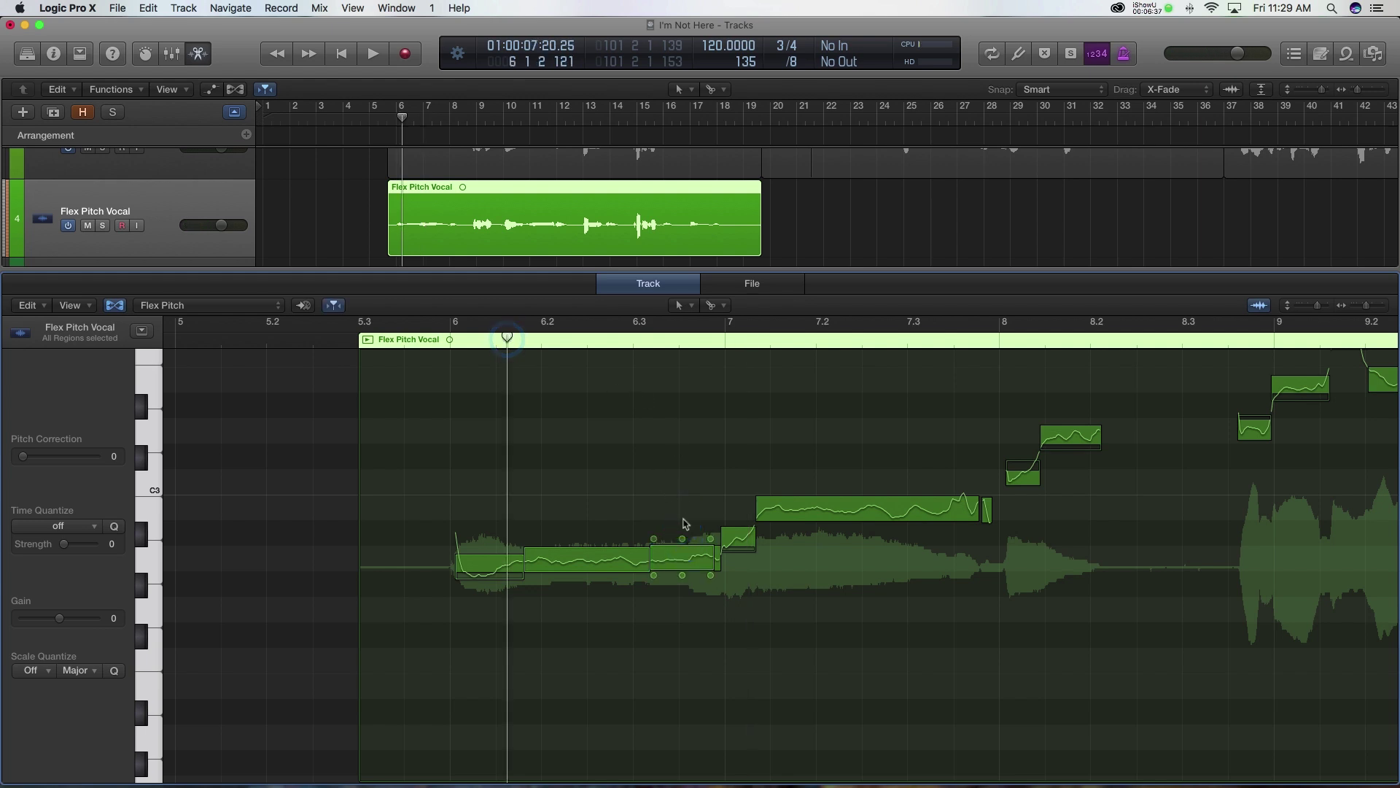
click(866, 704)
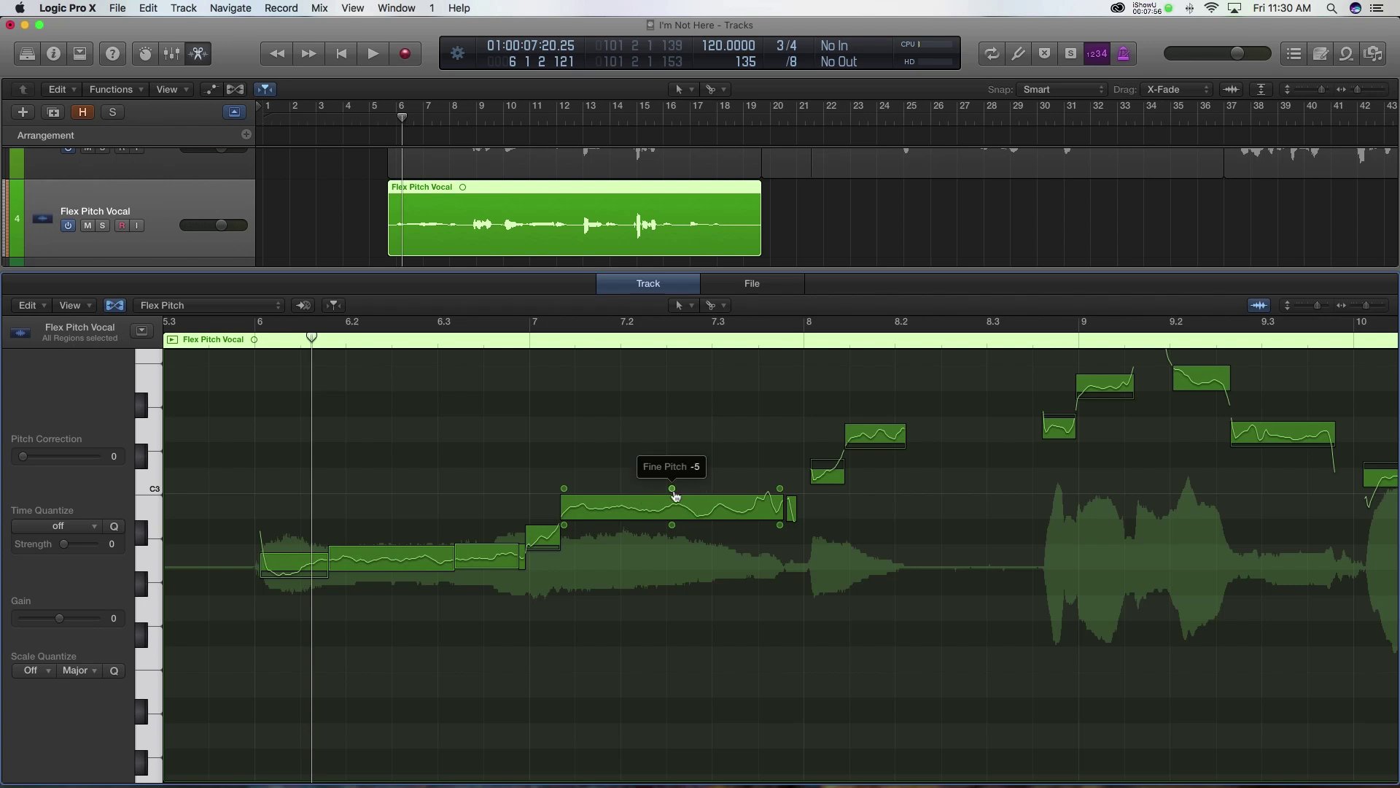
drag(673, 493, 670, 480)
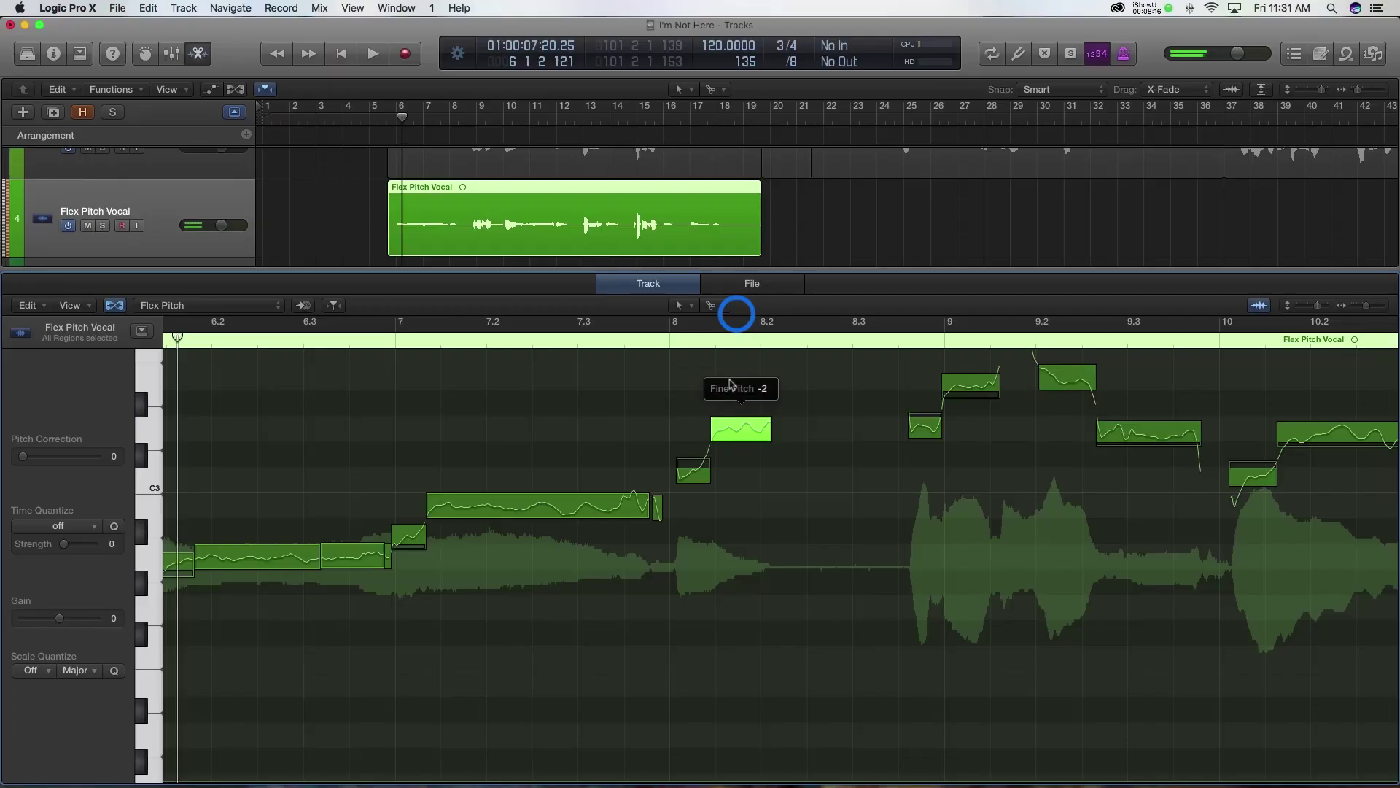
Step through the later notes, split the highest note in two, and play from bar 8.3.
click(727, 394)
scroll(774, 444, right, 5)
scroll(773, 445, up, 2)
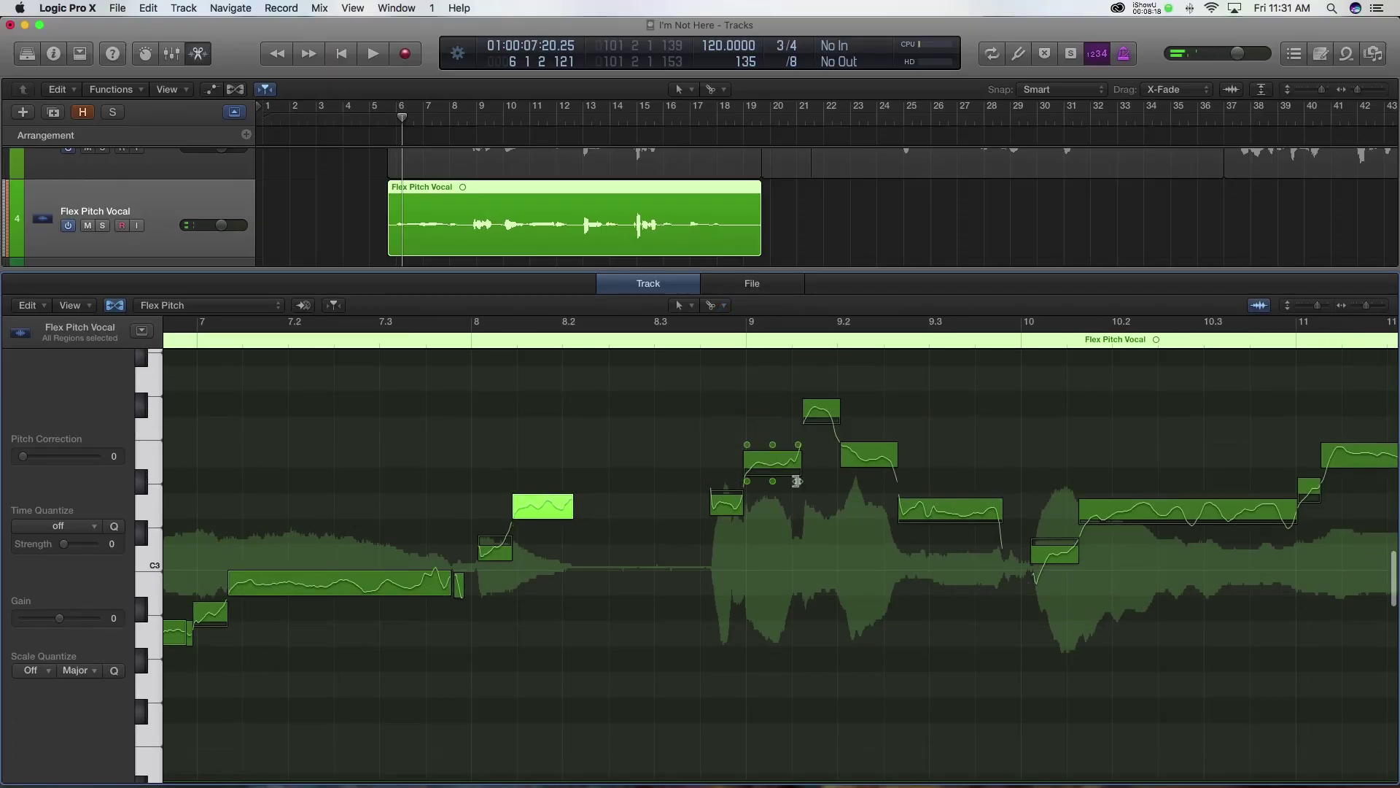
click(727, 504)
click(769, 458)
click(765, 336)
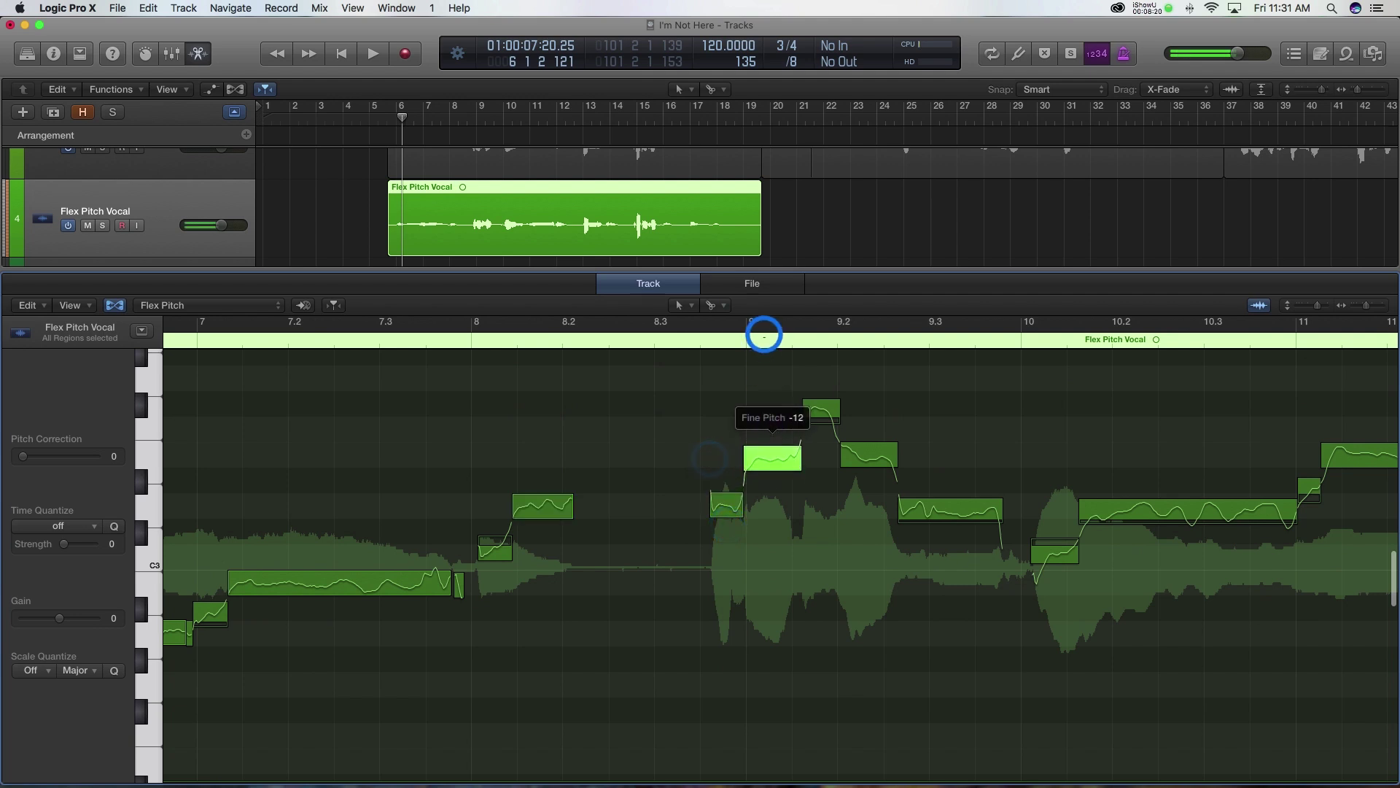
click(822, 409)
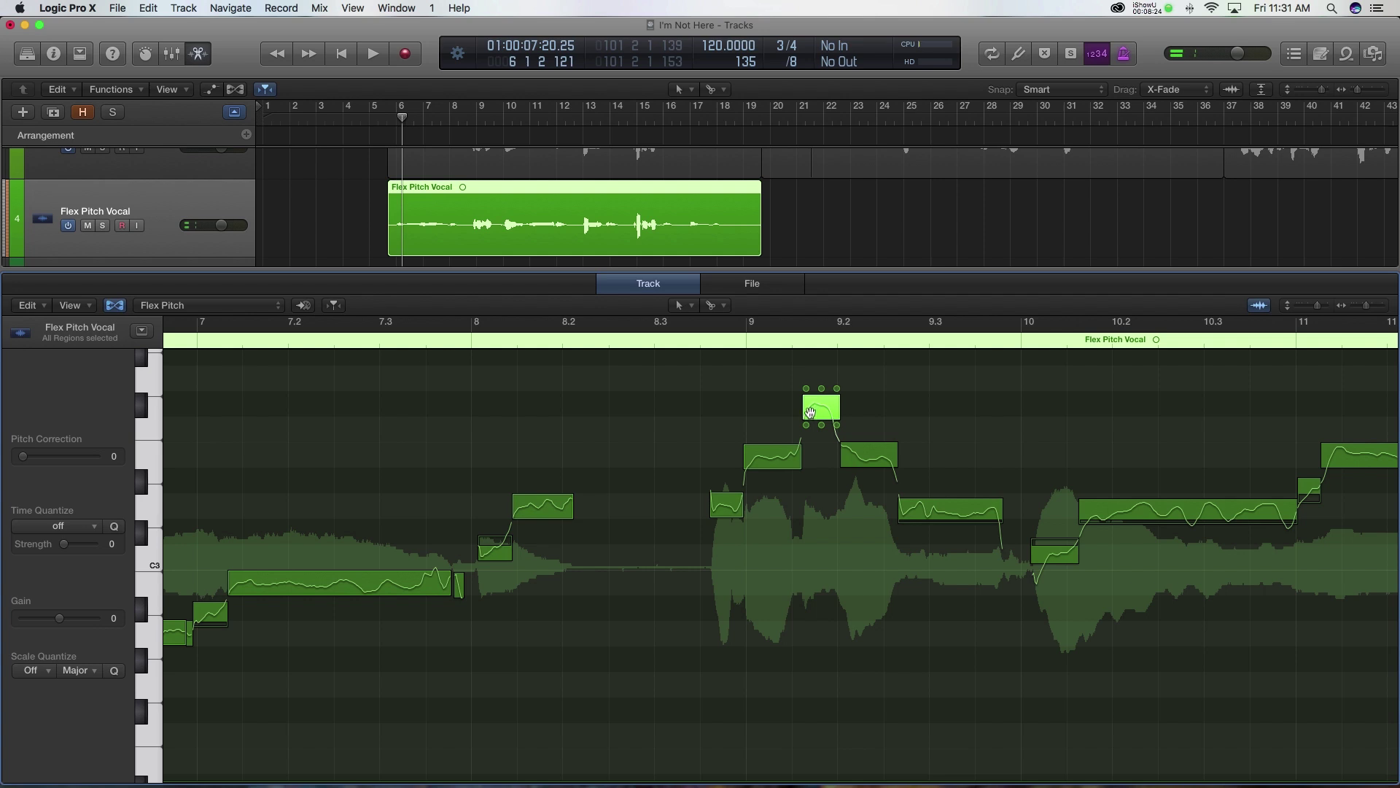
double_click(828, 417)
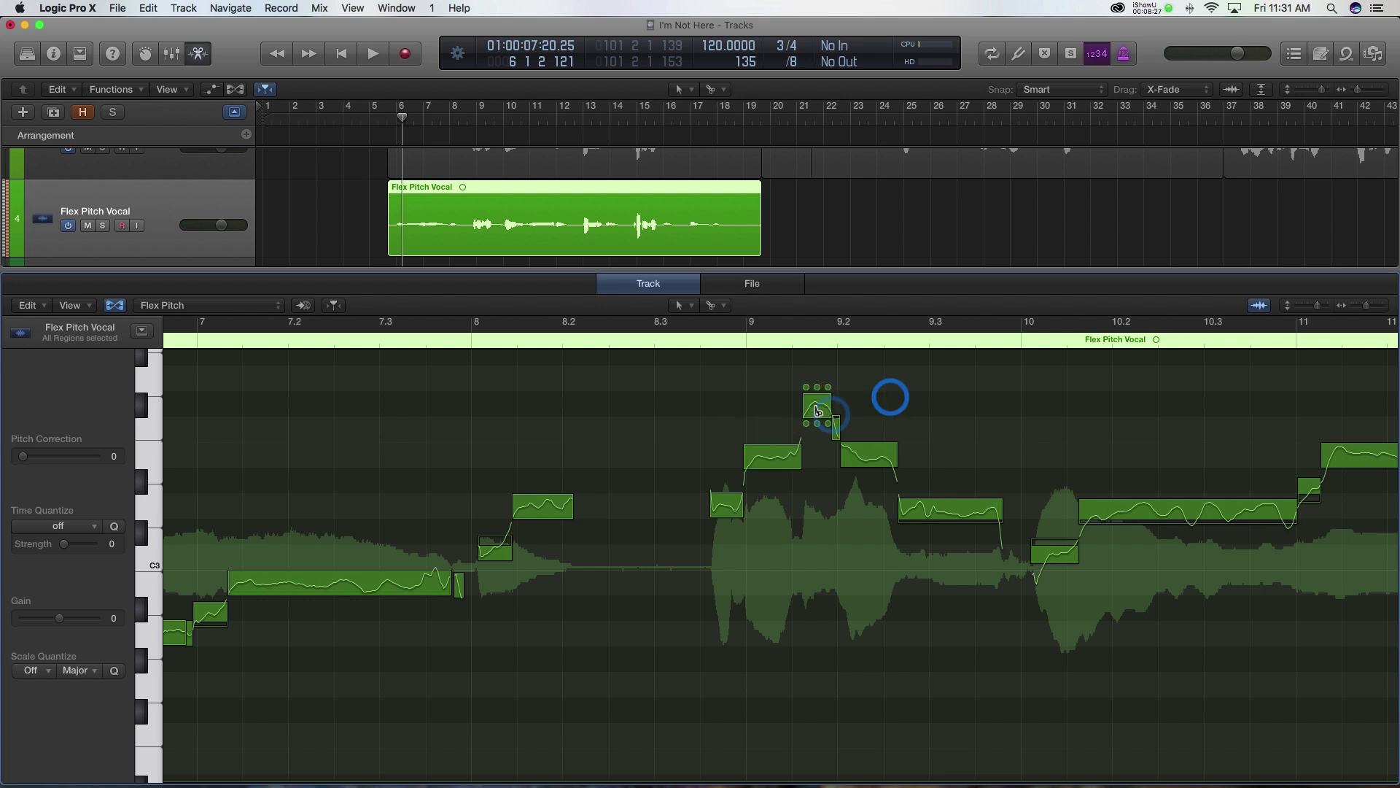
click(815, 407)
key(Left)
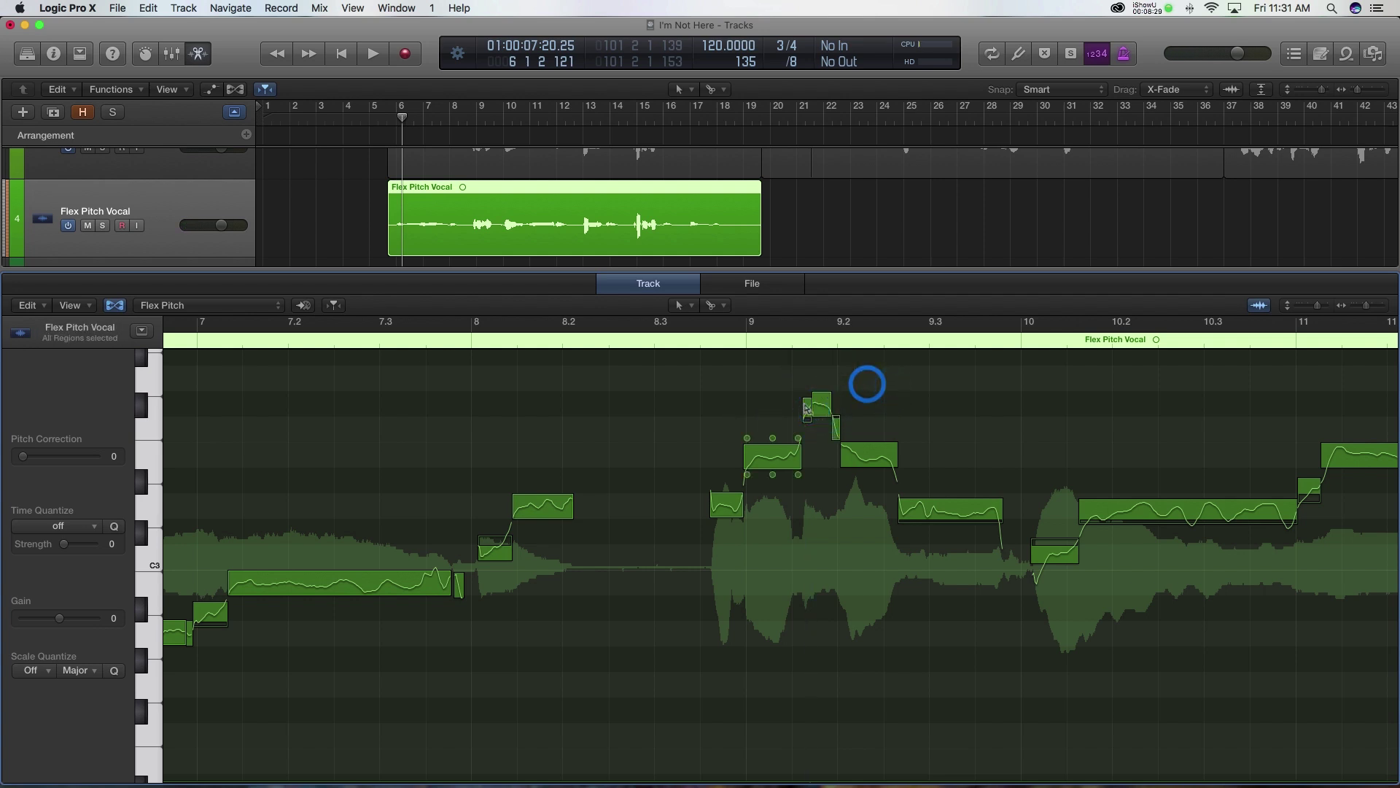
double_click(704, 338)
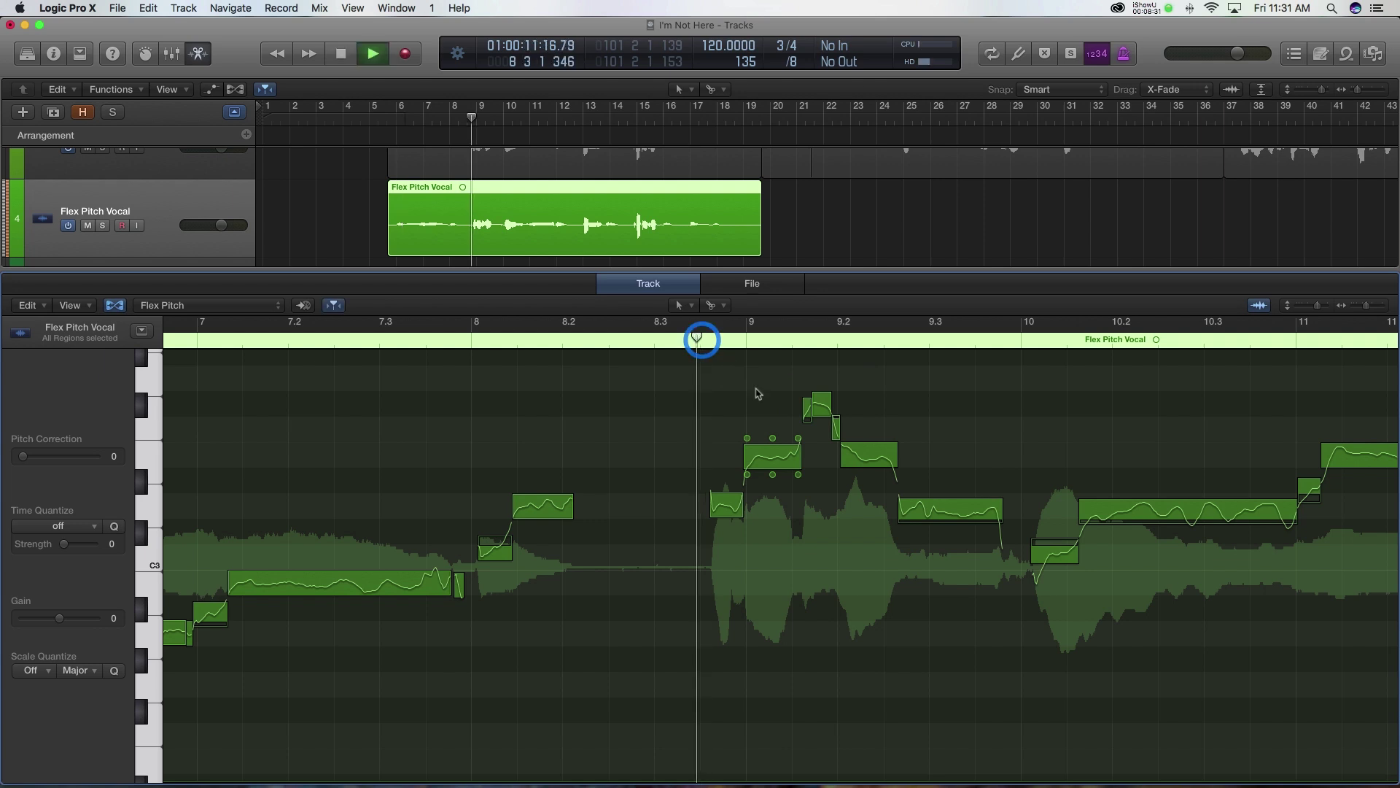
Split off the end of the following note and set its fine pitch to -2.
click(870, 437)
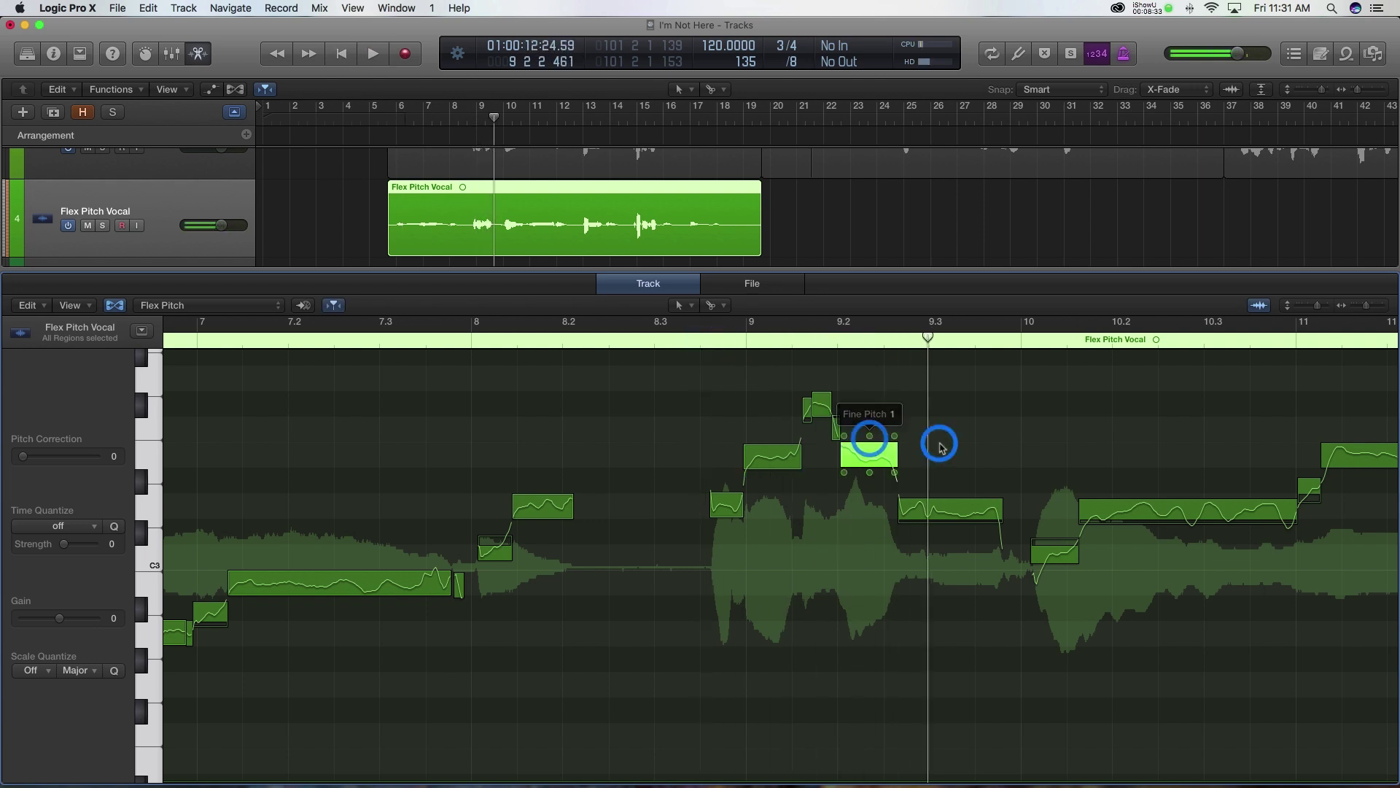
key(Right)
click(993, 508)
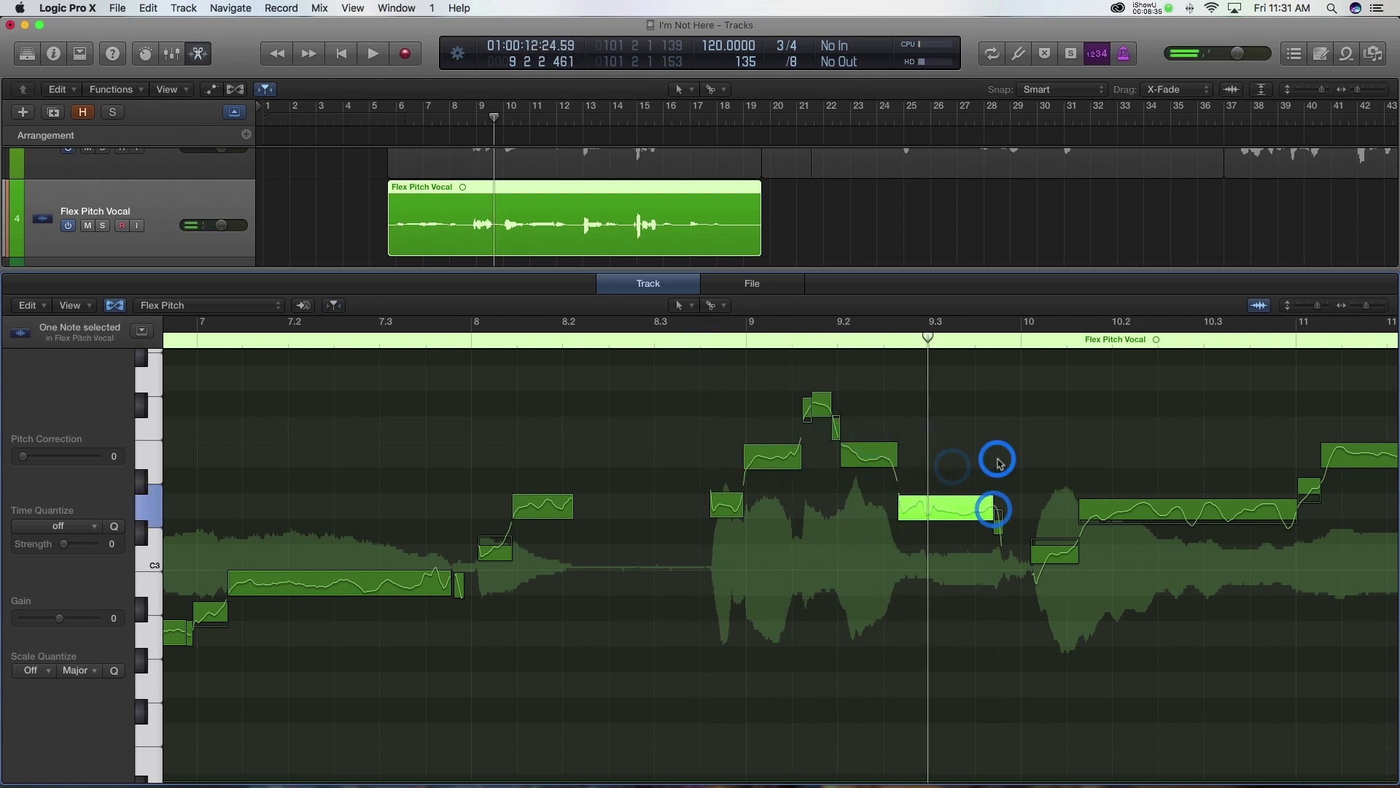
drag(950, 489, 946, 470)
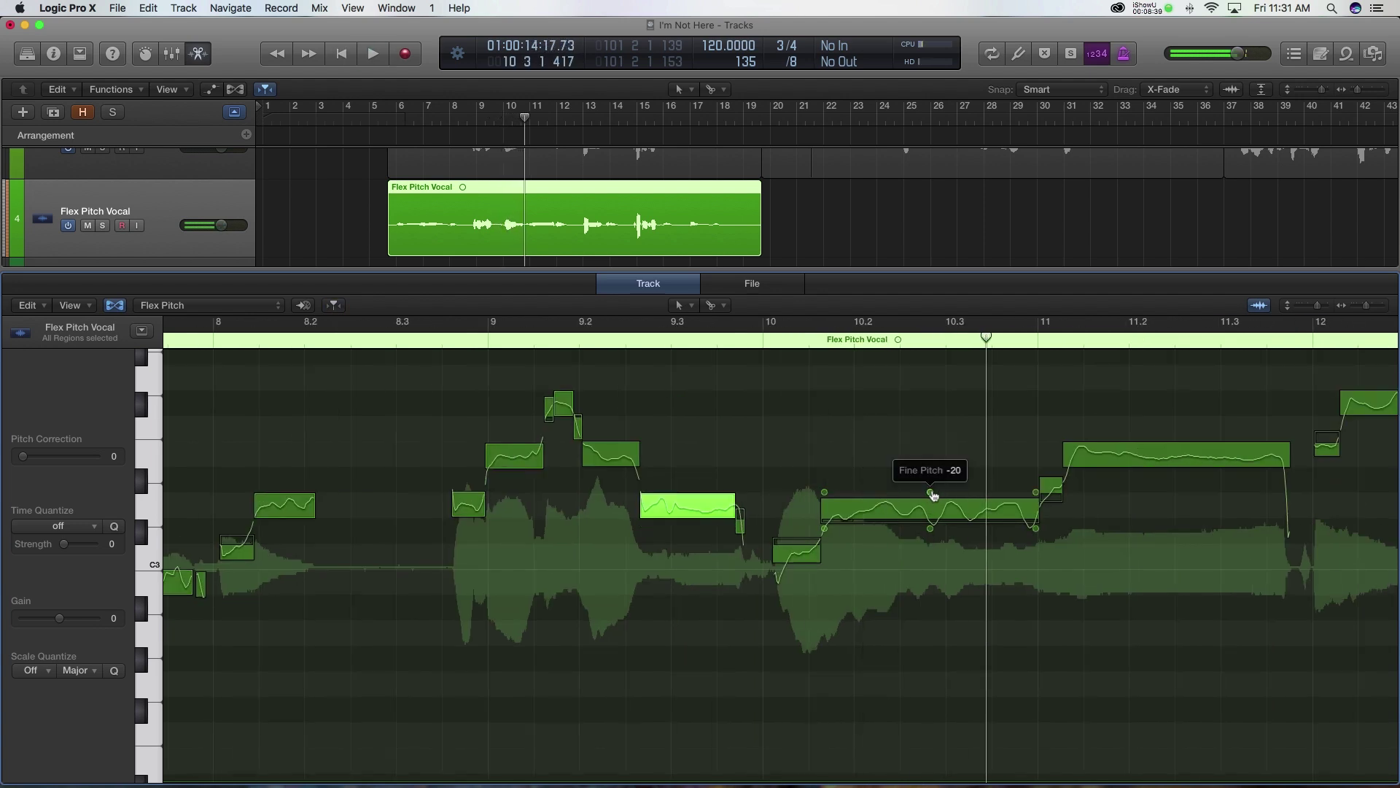
Raise the long note's fine pitch and reduce its vibrato to 64%.
drag(933, 496, 932, 407)
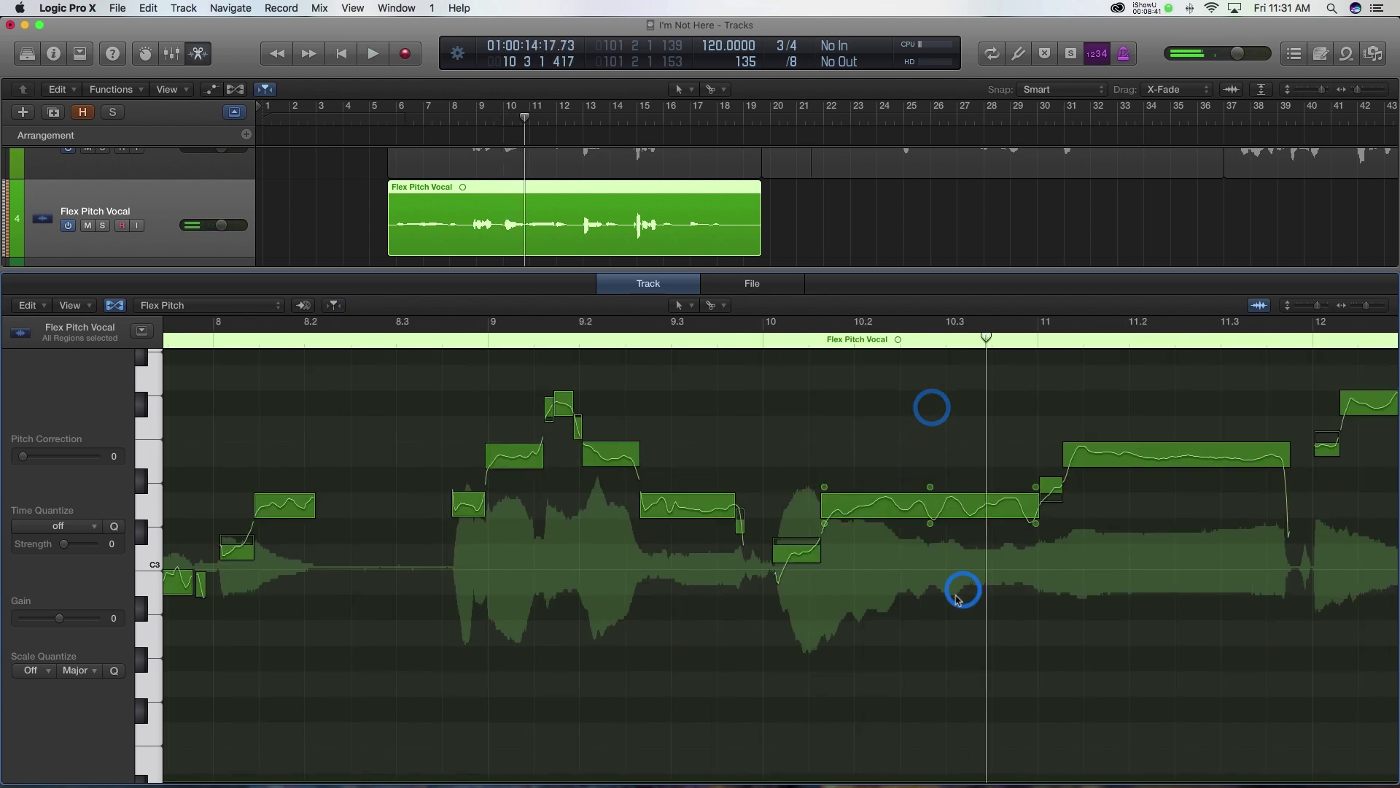
drag(930, 528, 928, 540)
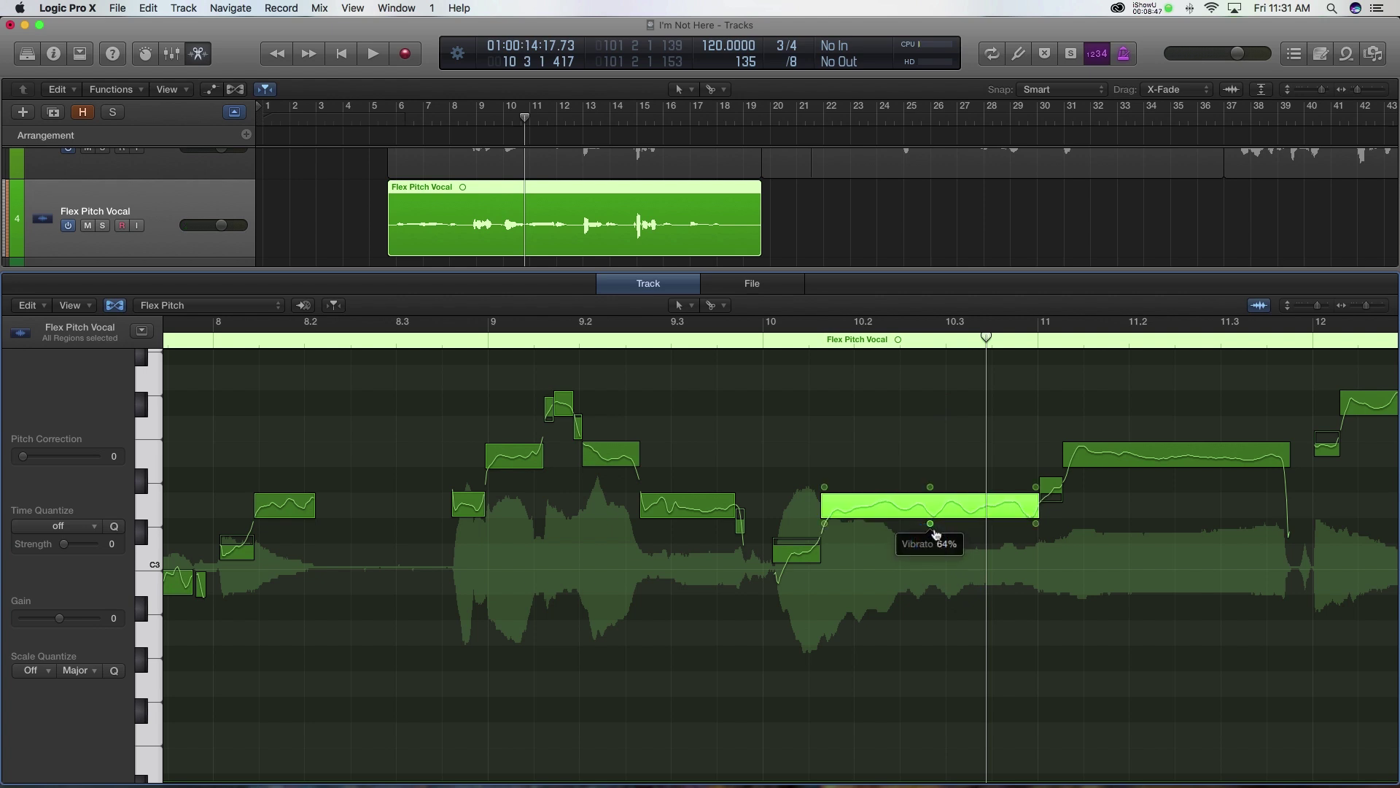
scroll(1002, 598, left, 1)
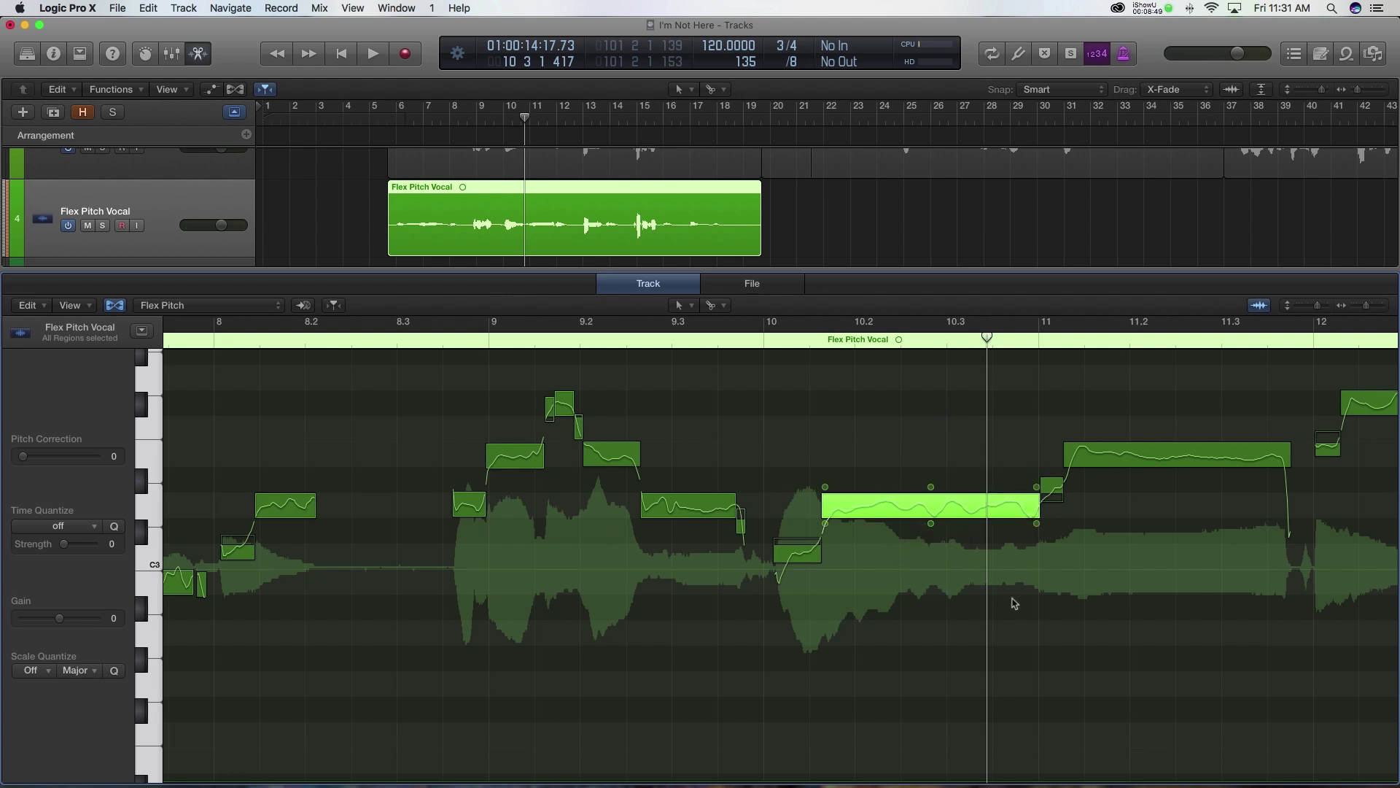
click(1006, 603)
scroll(1014, 607, right, 5)
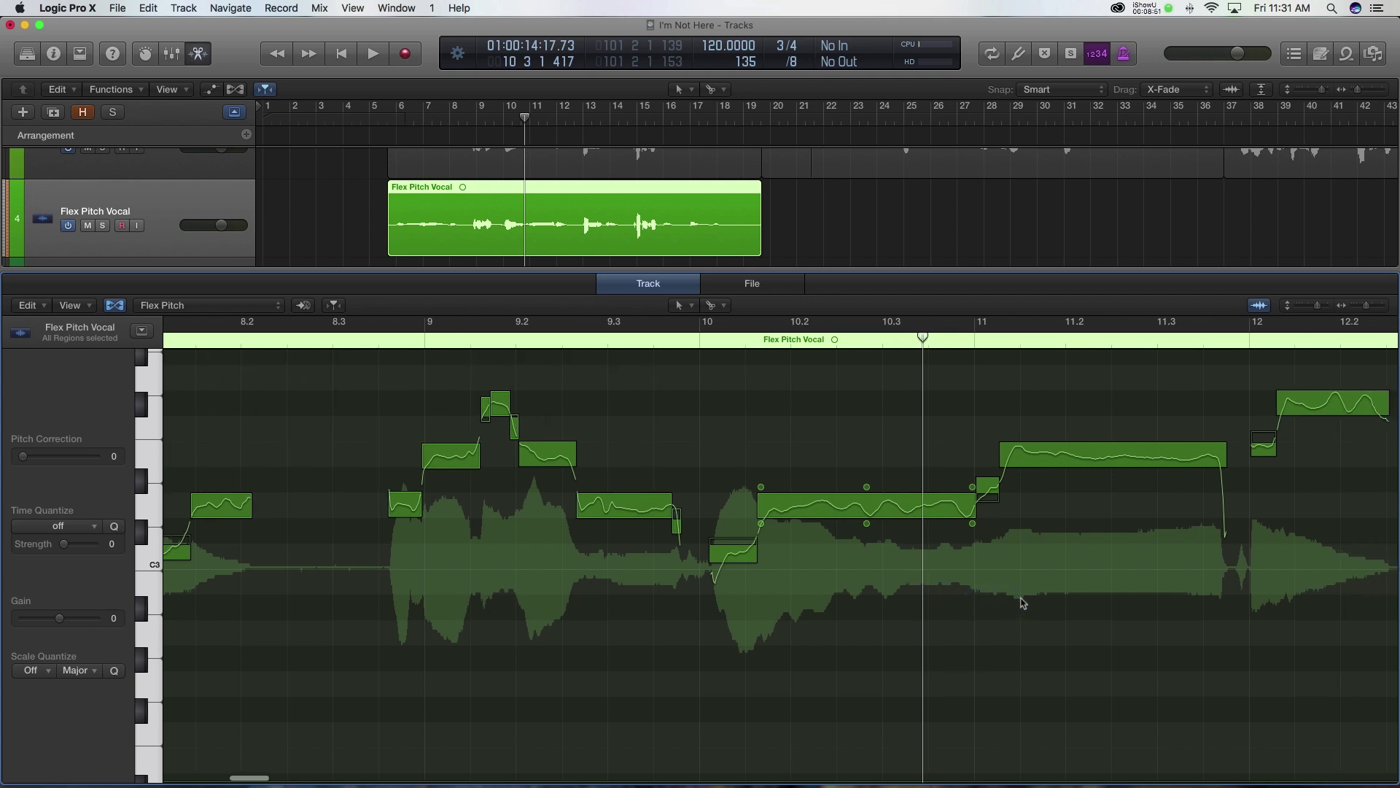
Split the long held note at bar 11.2 and its short tail, setting the first piece to fine pitch 0.
scroll(1041, 463, right, 4)
click(918, 408)
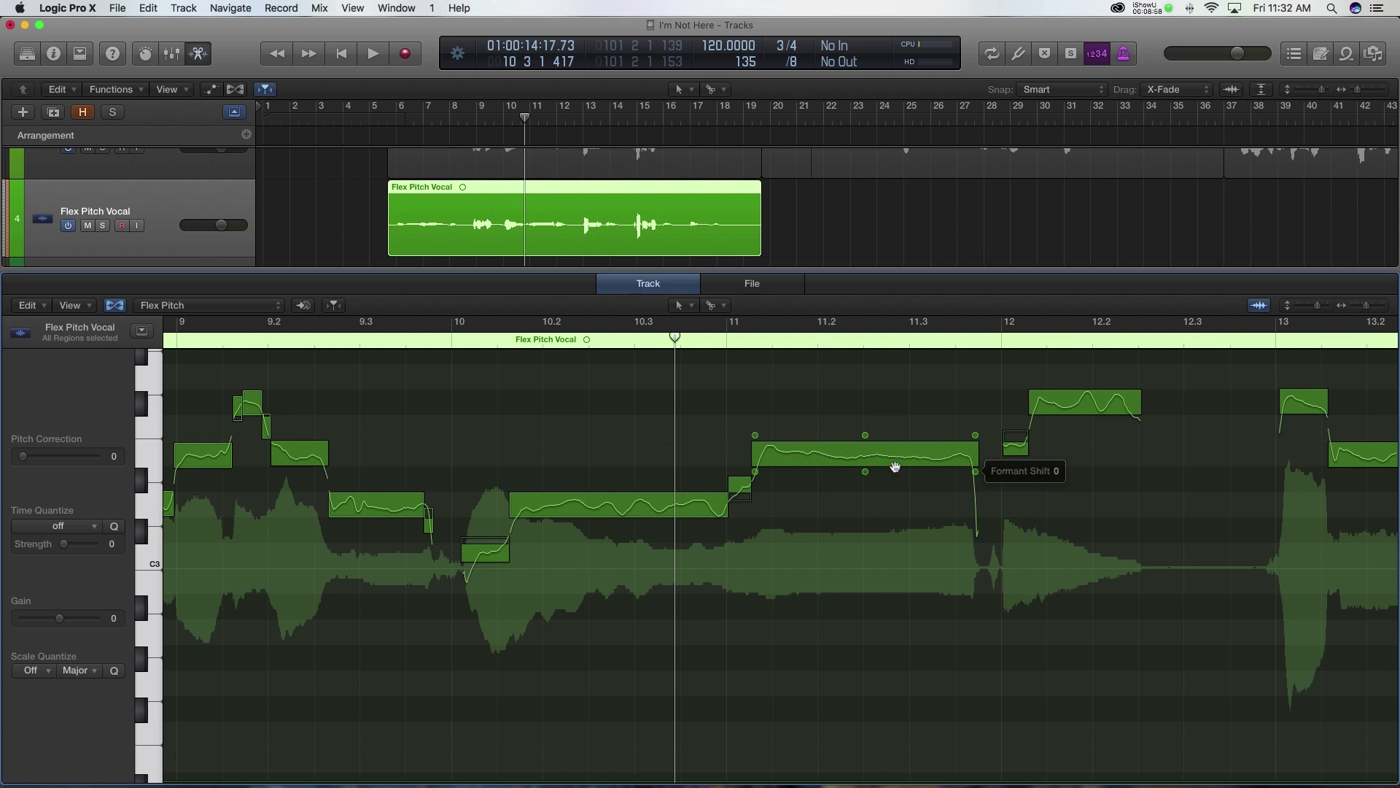
scroll(838, 457, down, 1)
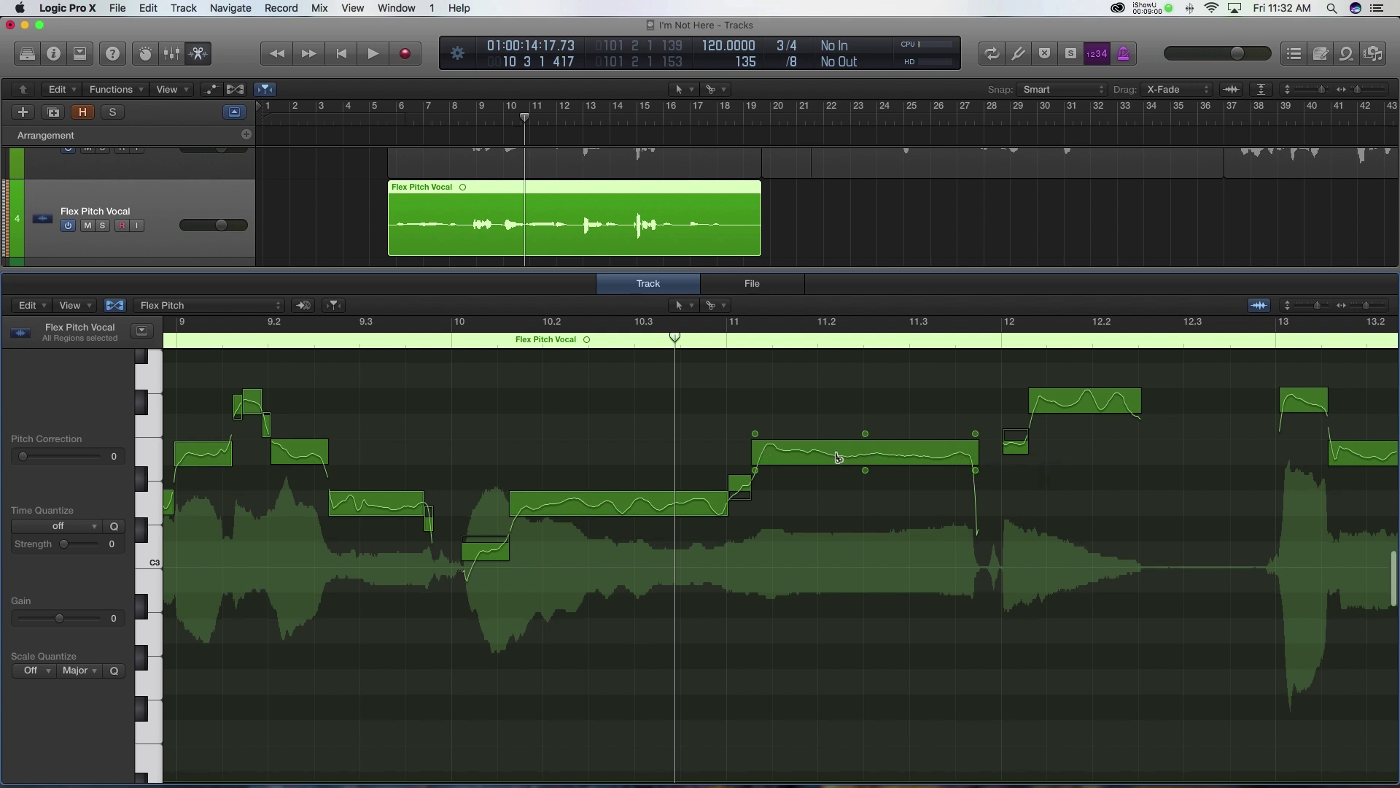
double_click(834, 453)
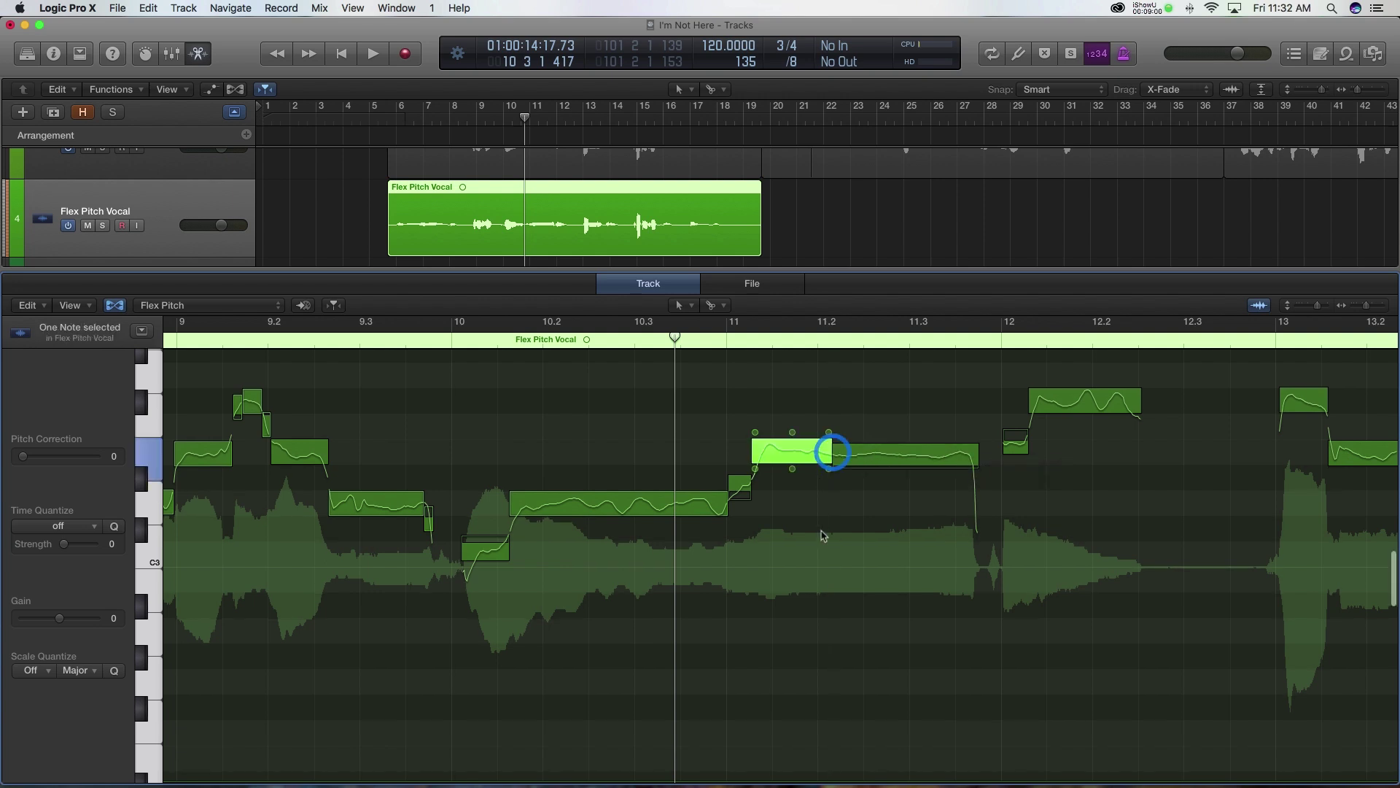
double_click(966, 461)
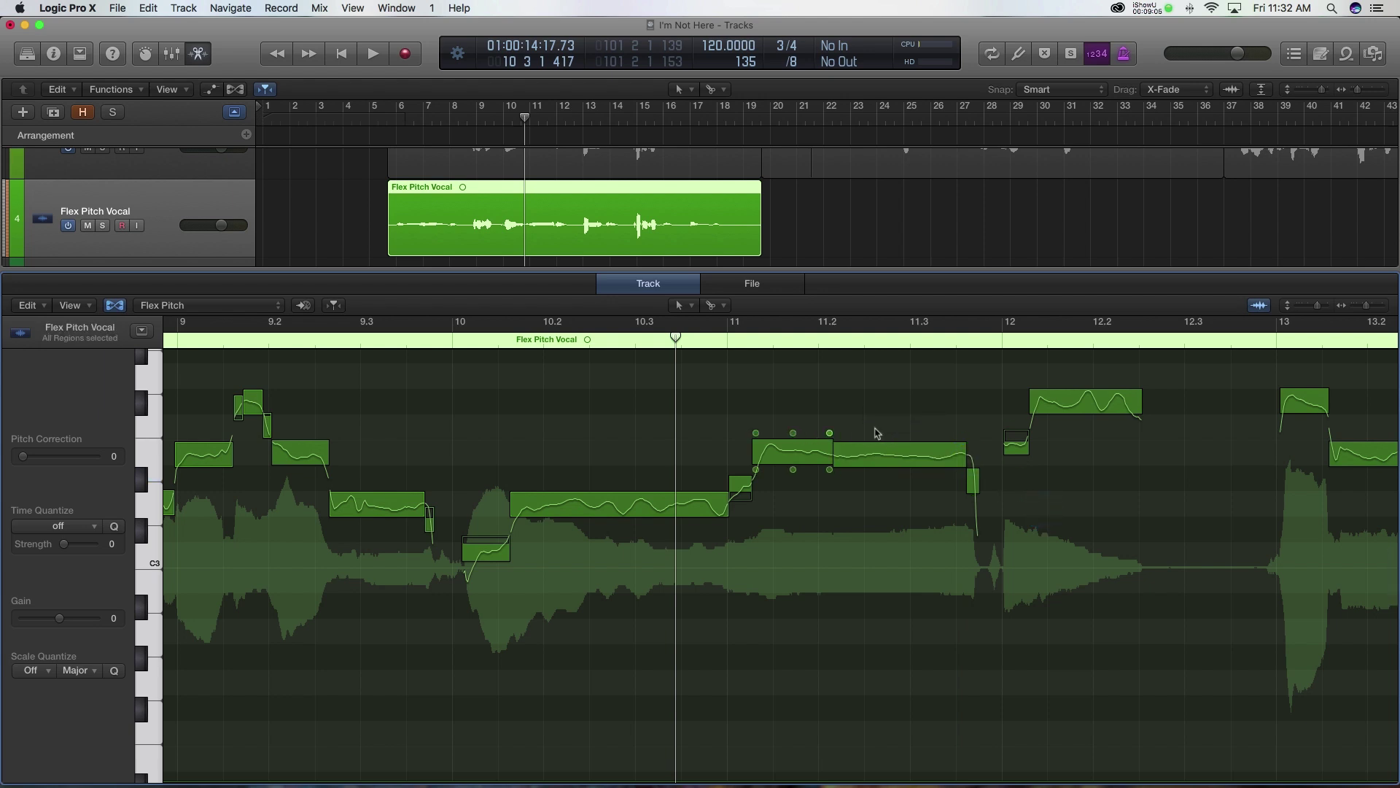
drag(793, 433, 795, 450)
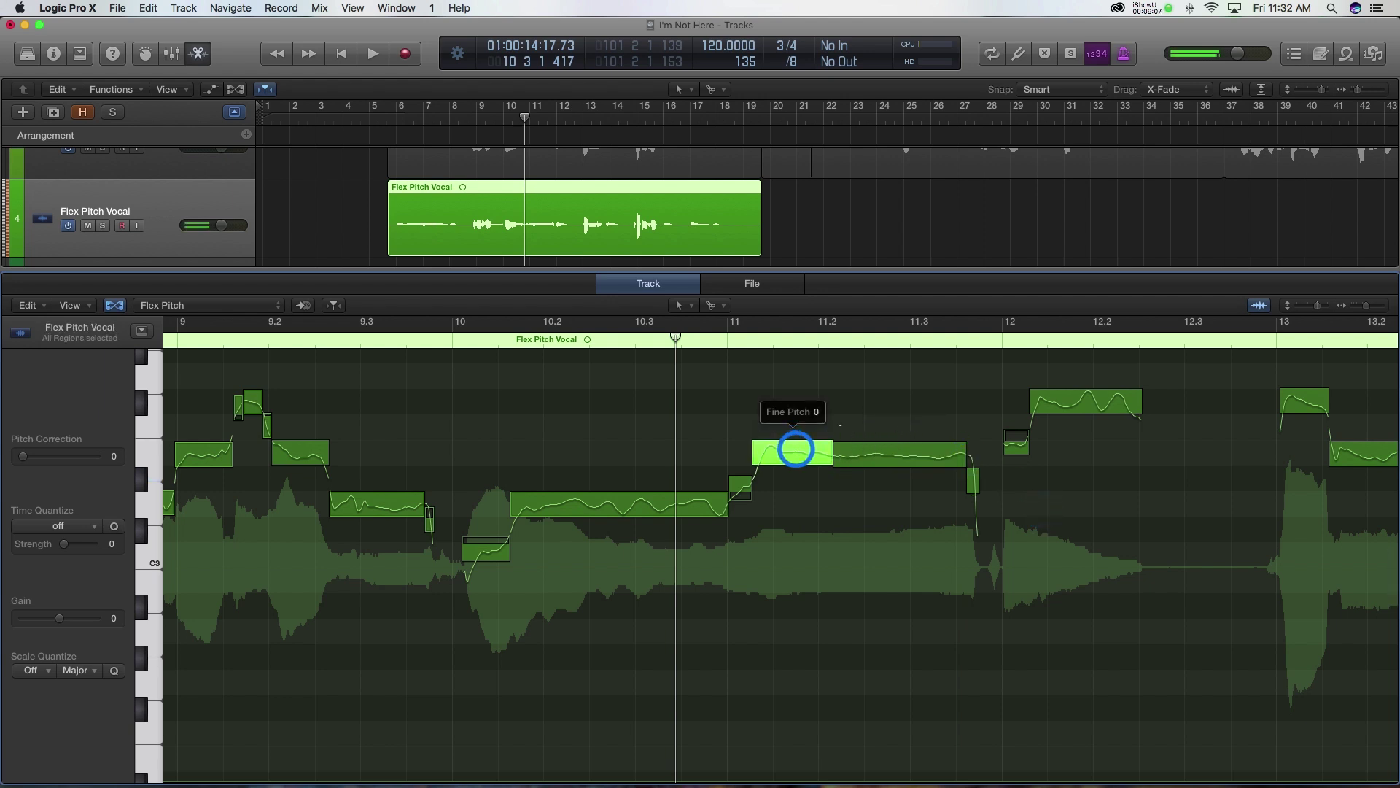
click(900, 438)
Audition the correction and select the short high note at bar 13.
key(space)
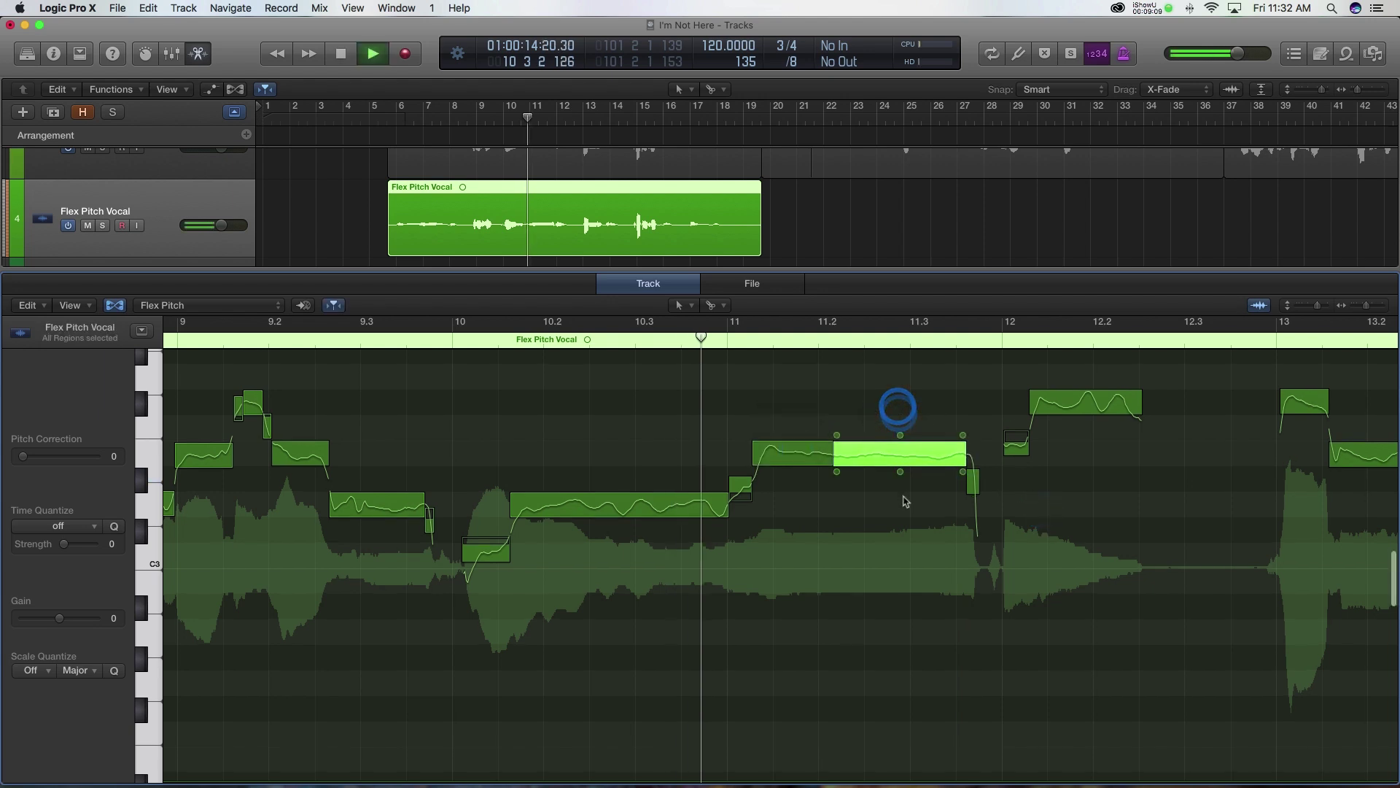
click(832, 538)
mouse_move(935, 397)
key(space)
click(963, 484)
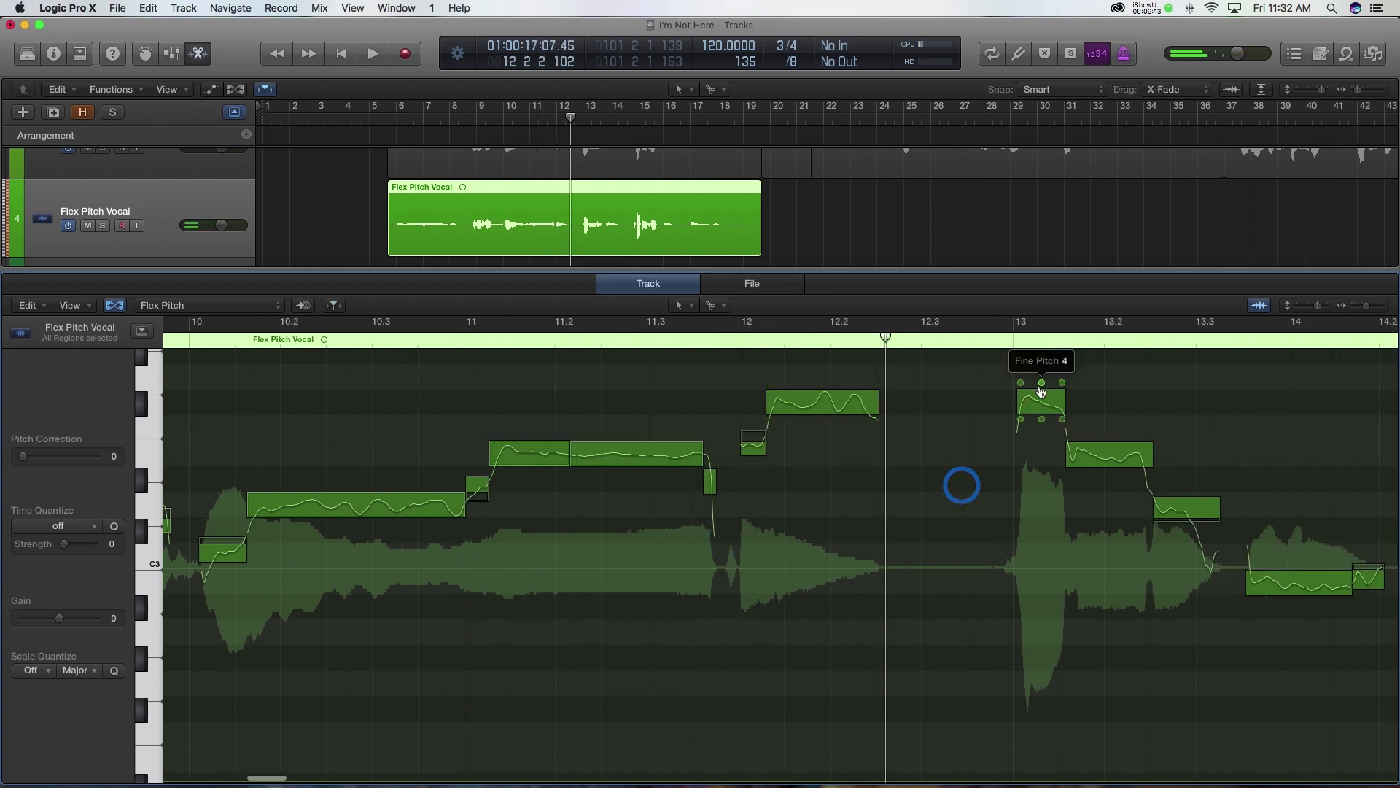
click(1040, 368)
click(1101, 384)
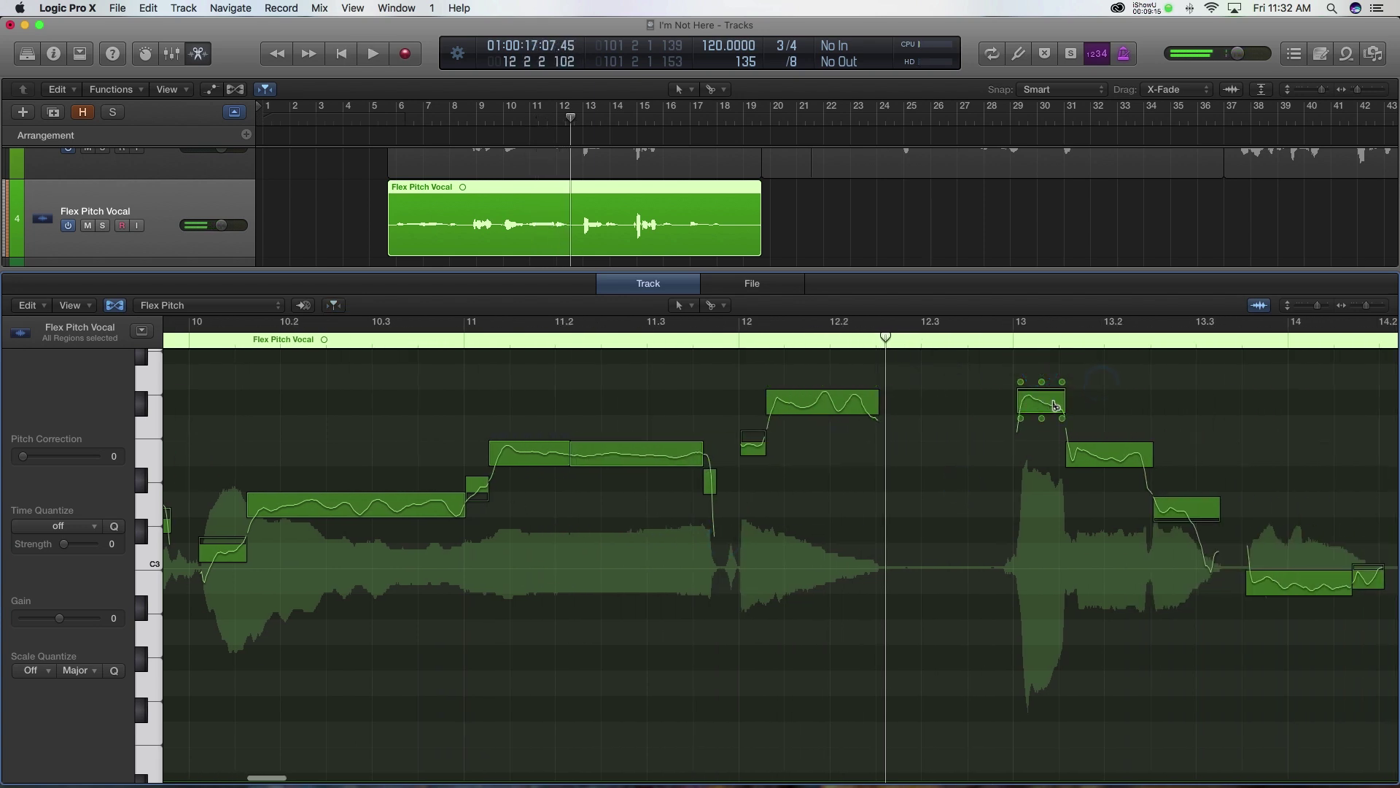
click(1043, 388)
key(space)
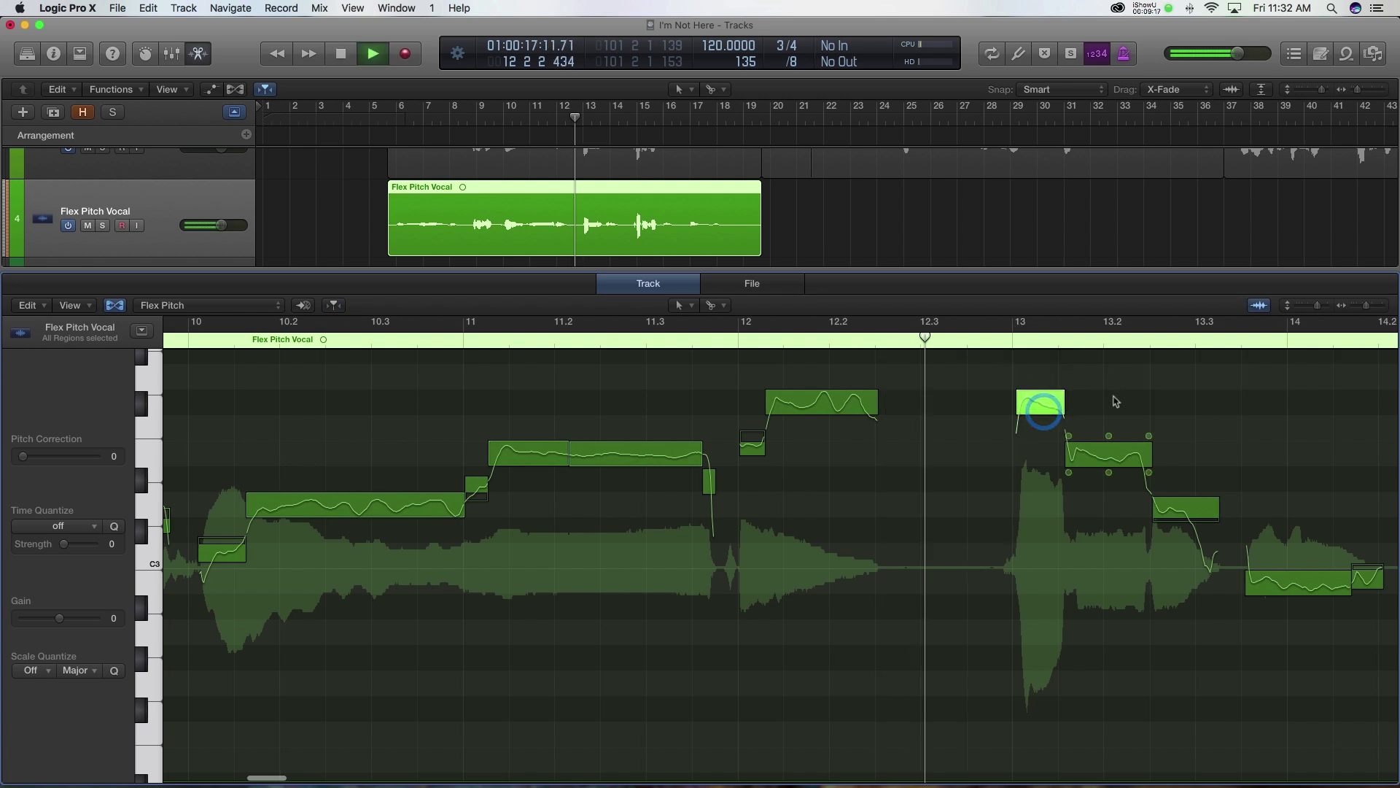
mouse_move(837, 442)
key(space)
Lower the fine pitch of the note at bar 13.3 and play it back.
click(838, 443)
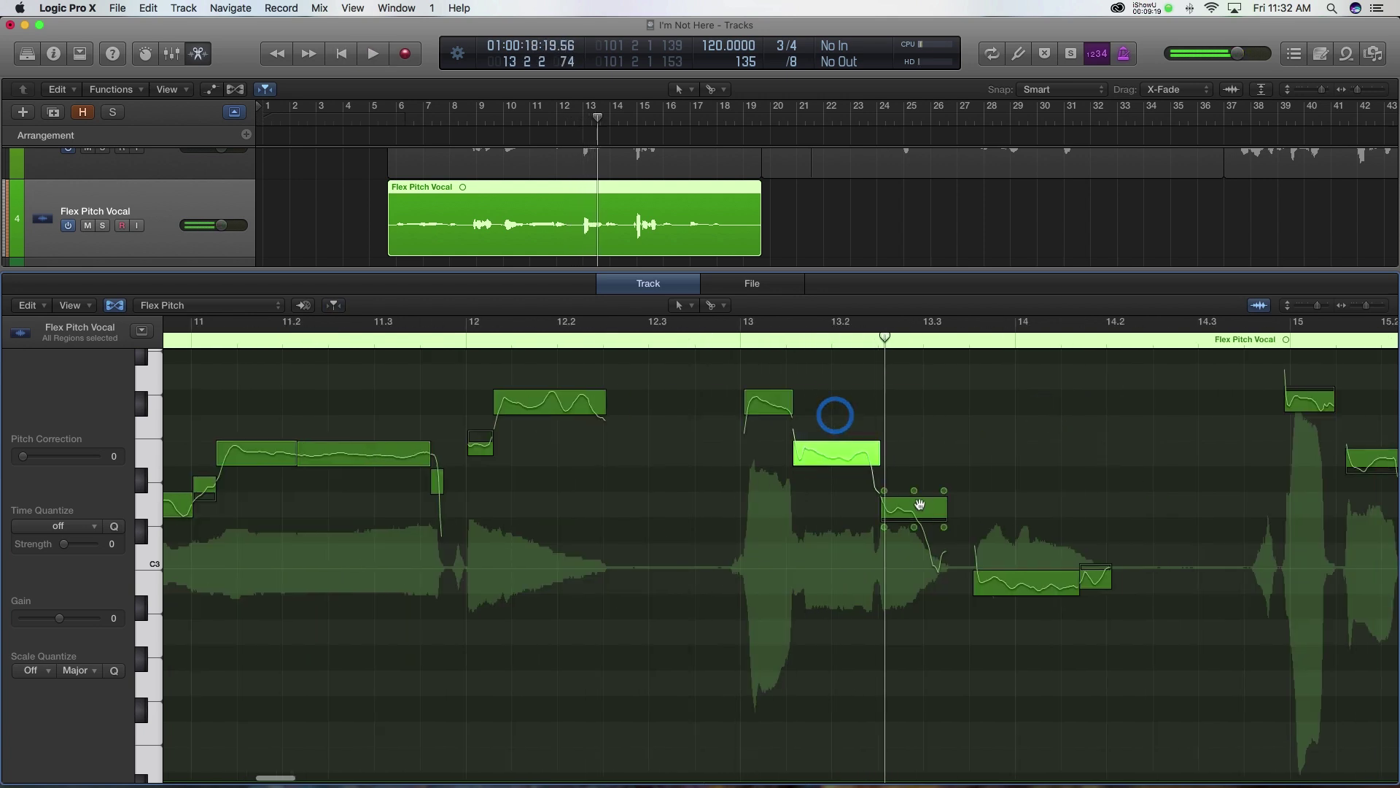
click(912, 508)
drag(933, 509, 918, 531)
click(897, 436)
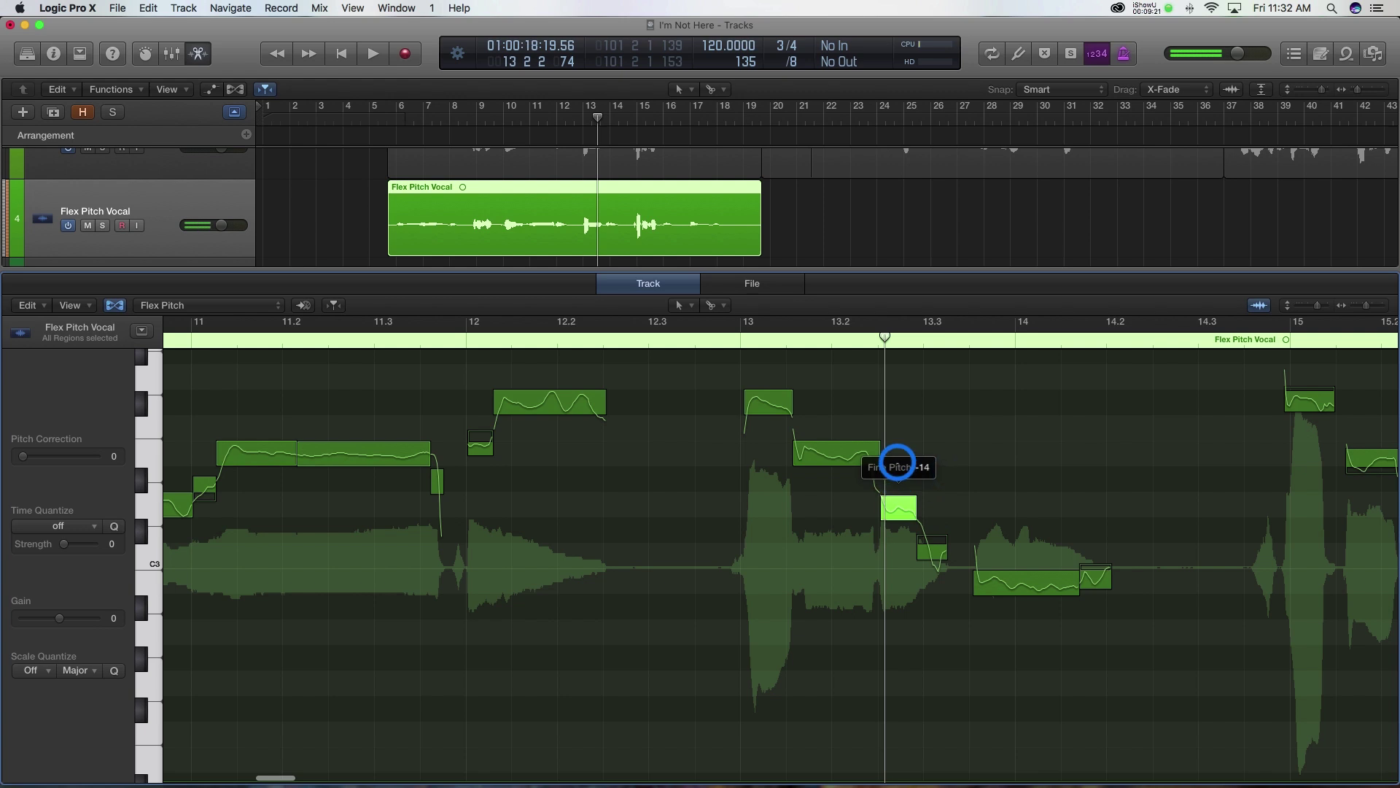
click(928, 436)
key(space)
Fine-tune the pitch of the low note at bar 14 and audition the edit.
key(space)
click(1028, 569)
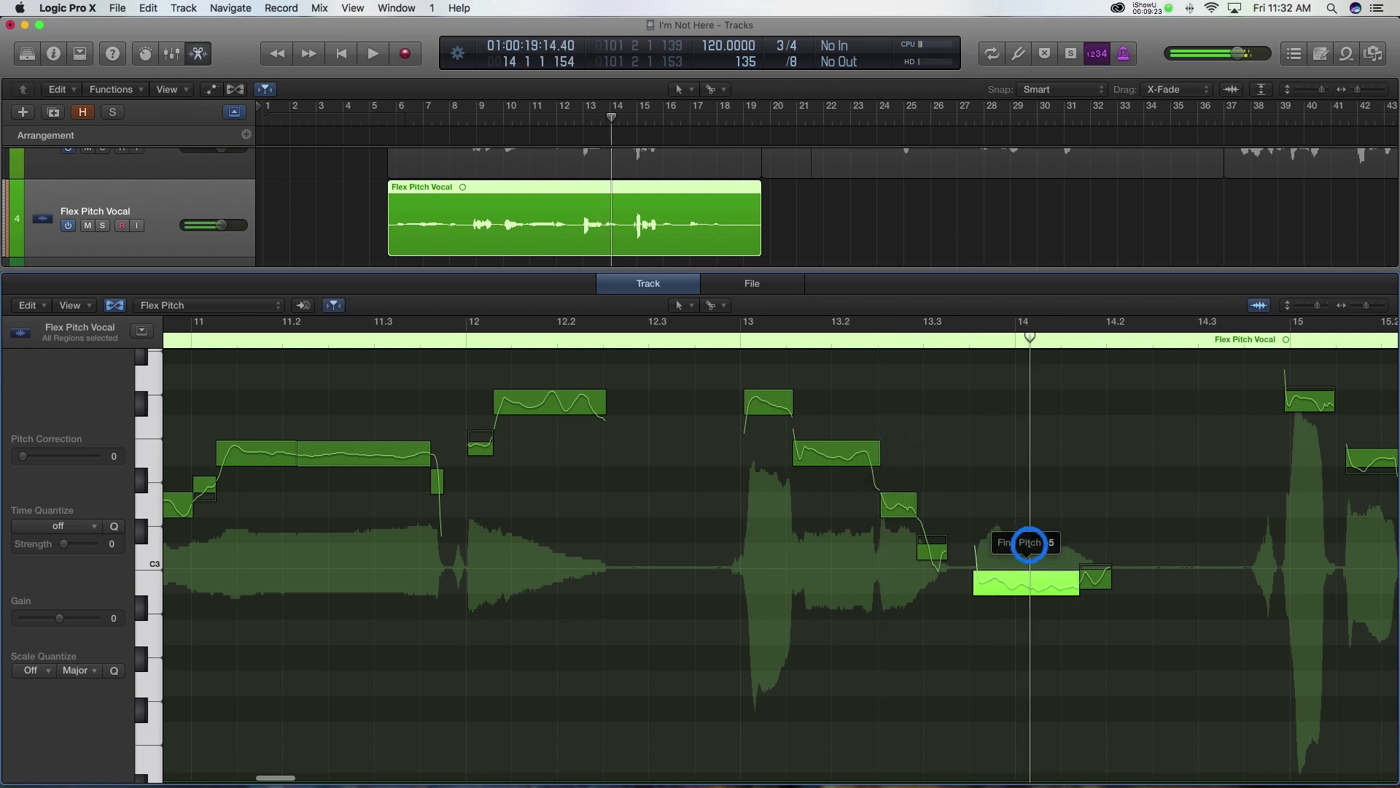
drag(1095, 568, 1112, 648)
key(space)
scroll(1110, 647, right, 5)
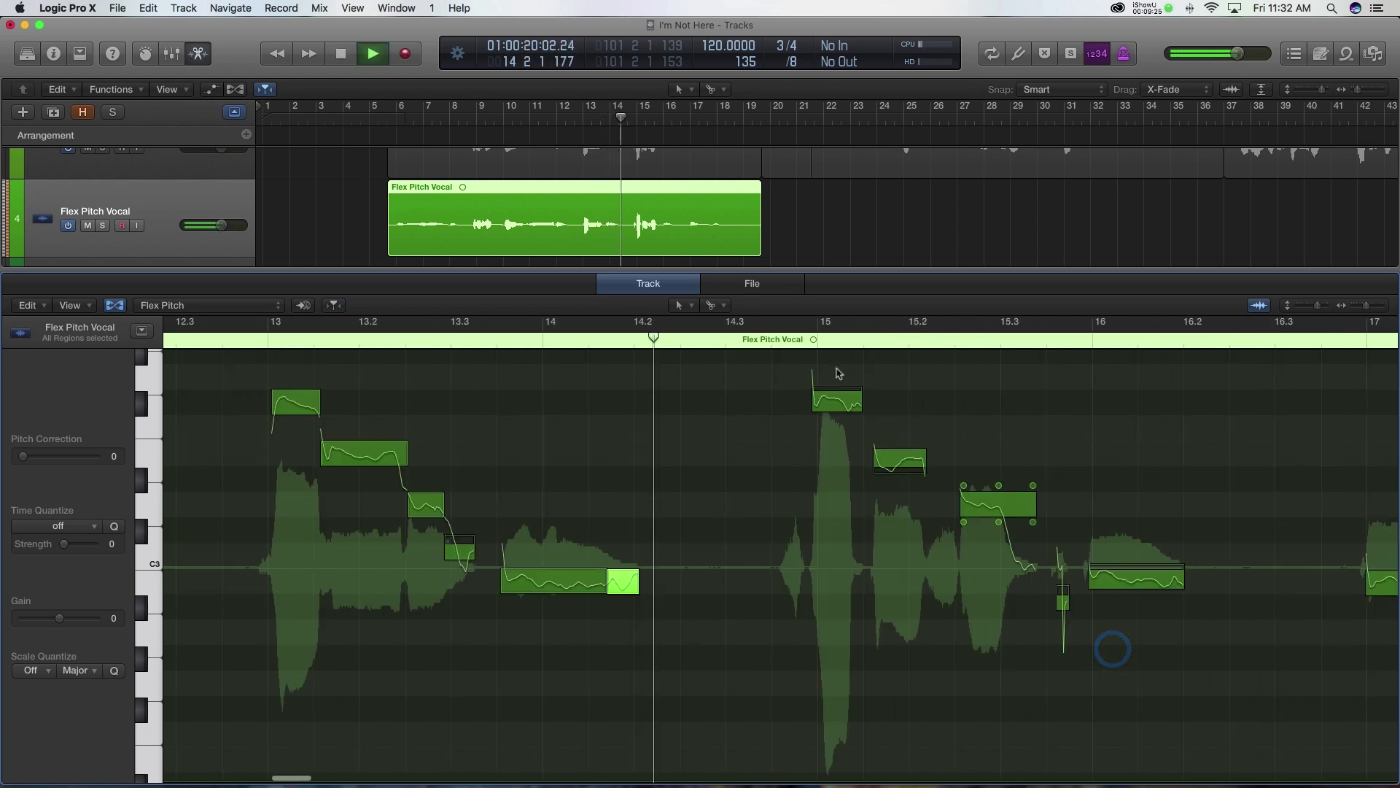
key(space)
drag(828, 406, 897, 363)
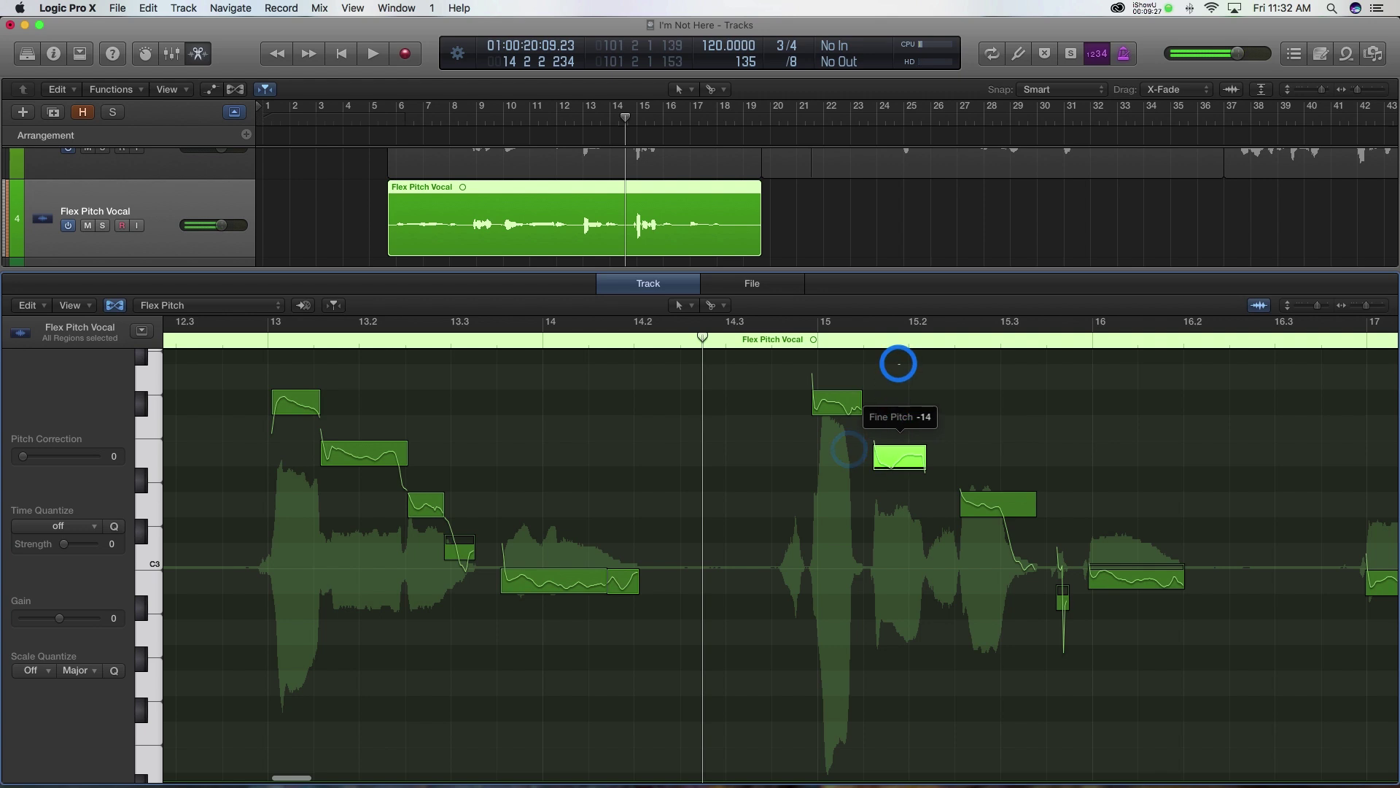
Split the note near bar 15.3, fine-tune its left half, and move on toward bar 17.
click(954, 426)
click(1001, 502)
double_click(1002, 500)
drag(982, 486, 982, 485)
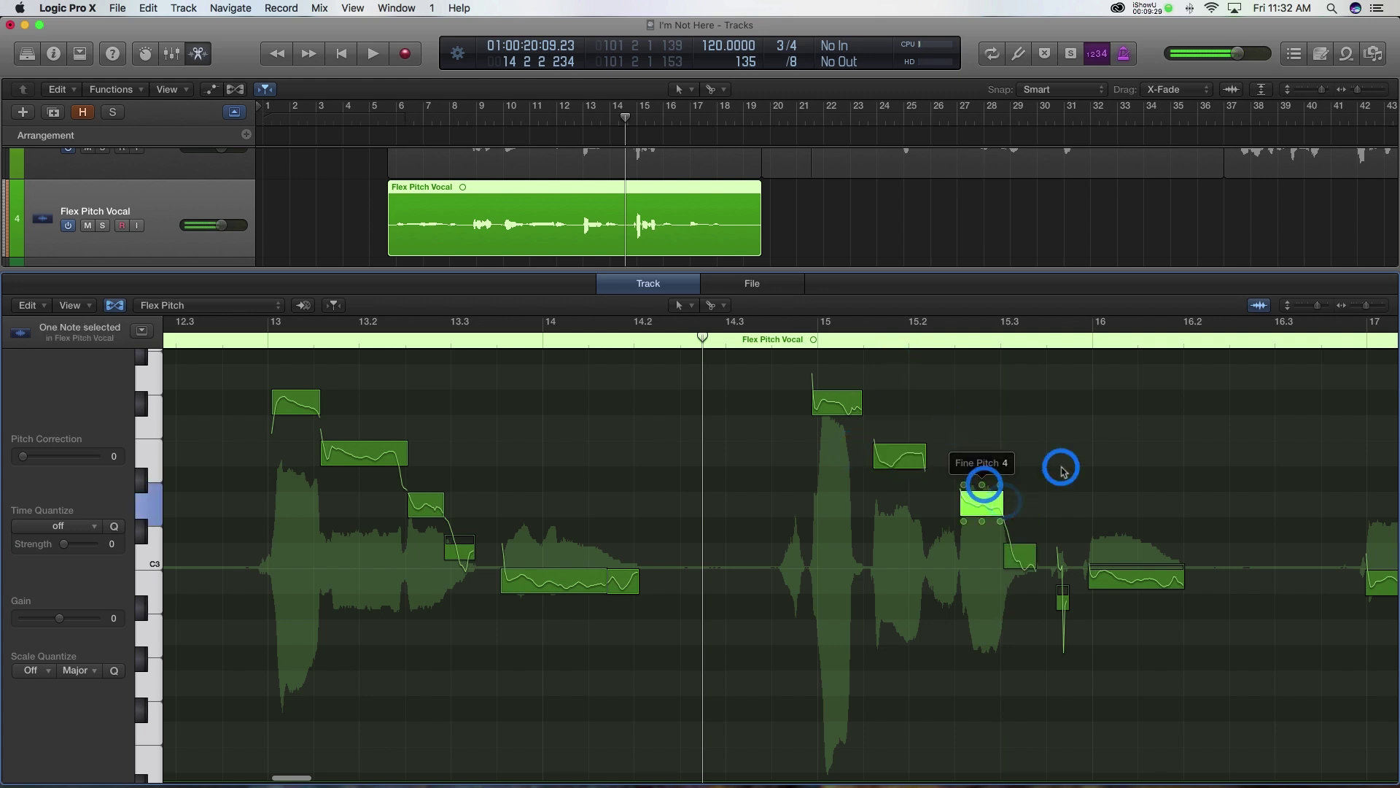
click(1062, 471)
click(1138, 583)
scroll(1103, 555, right, 5)
click(1065, 583)
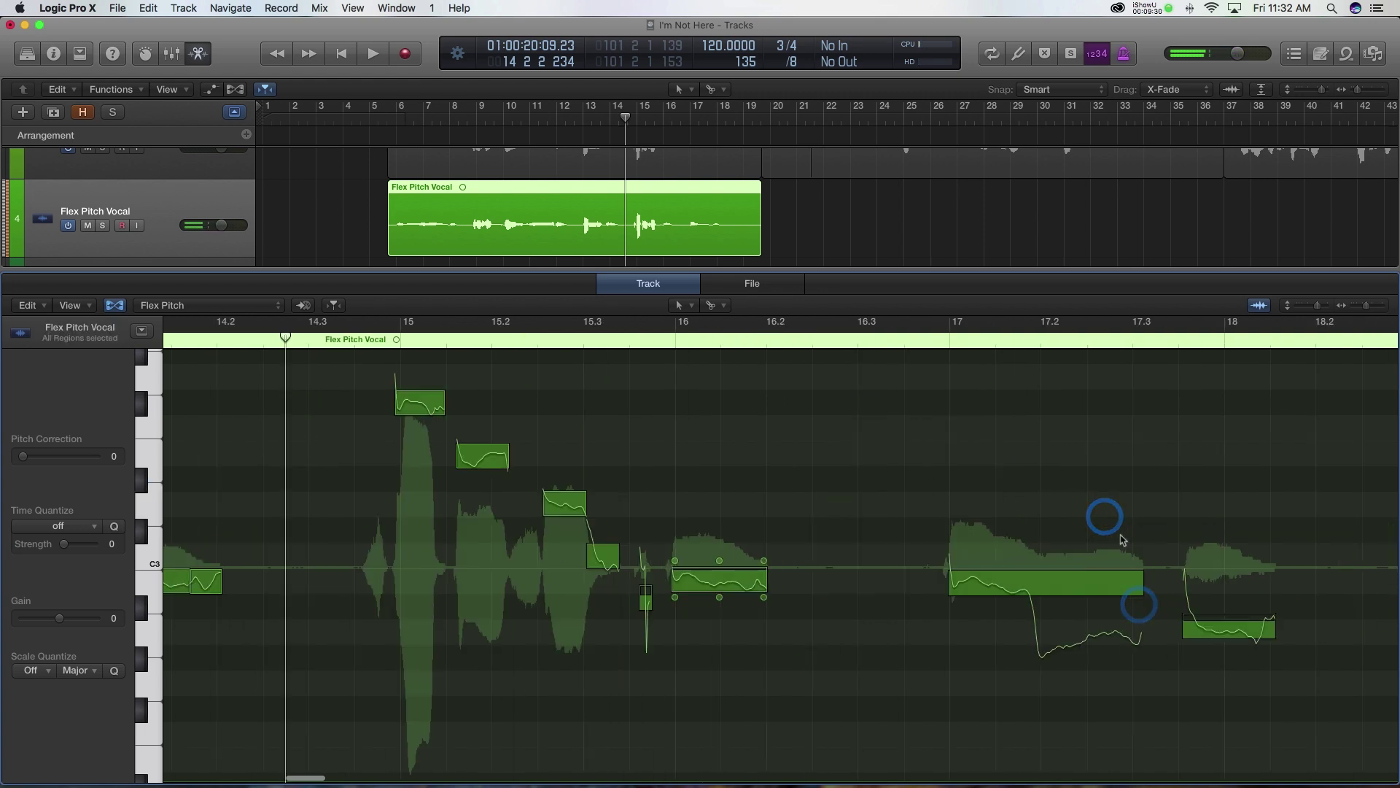
Split the long note at bar 17 and select its left half.
double_click(1029, 588)
click(985, 538)
click(1025, 523)
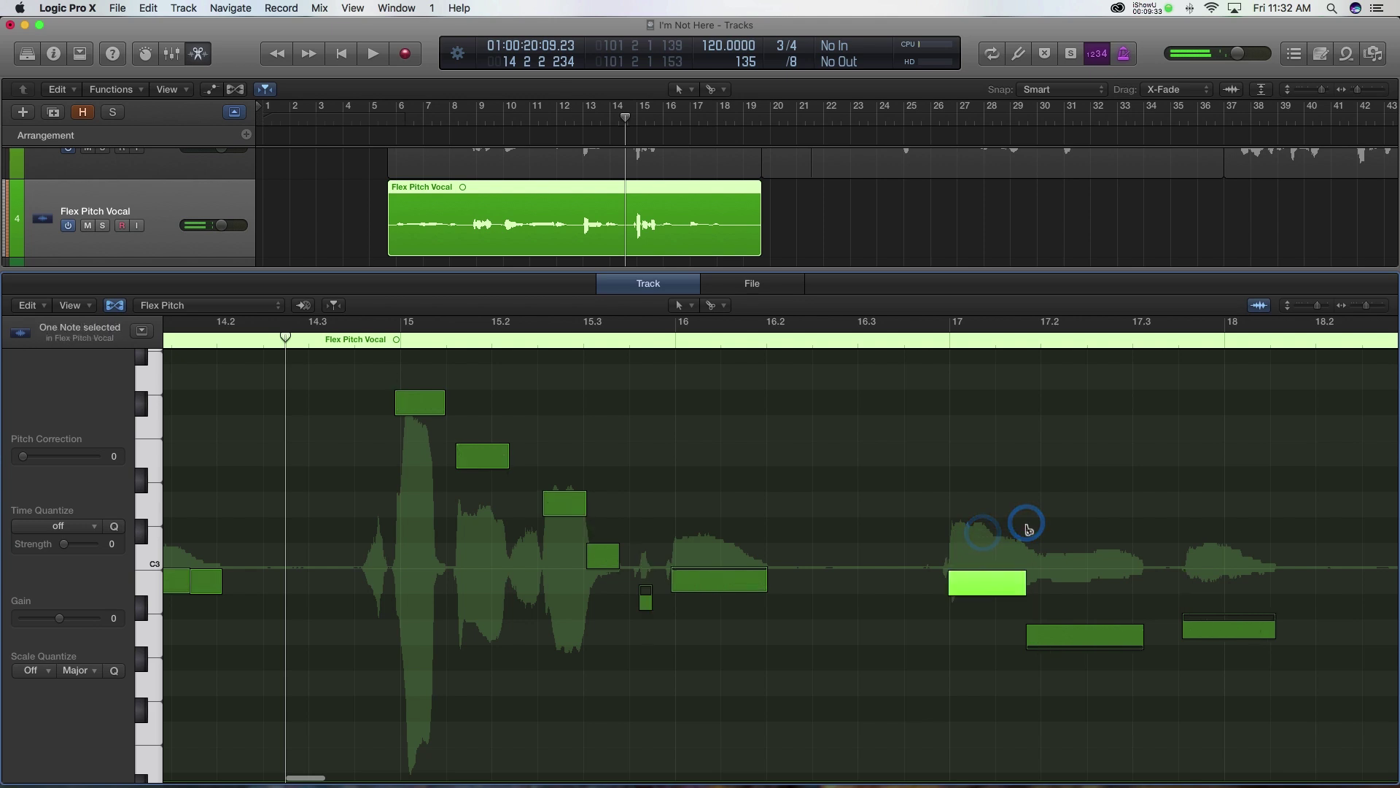
click(1041, 510)
scroll(1041, 510, right, 5)
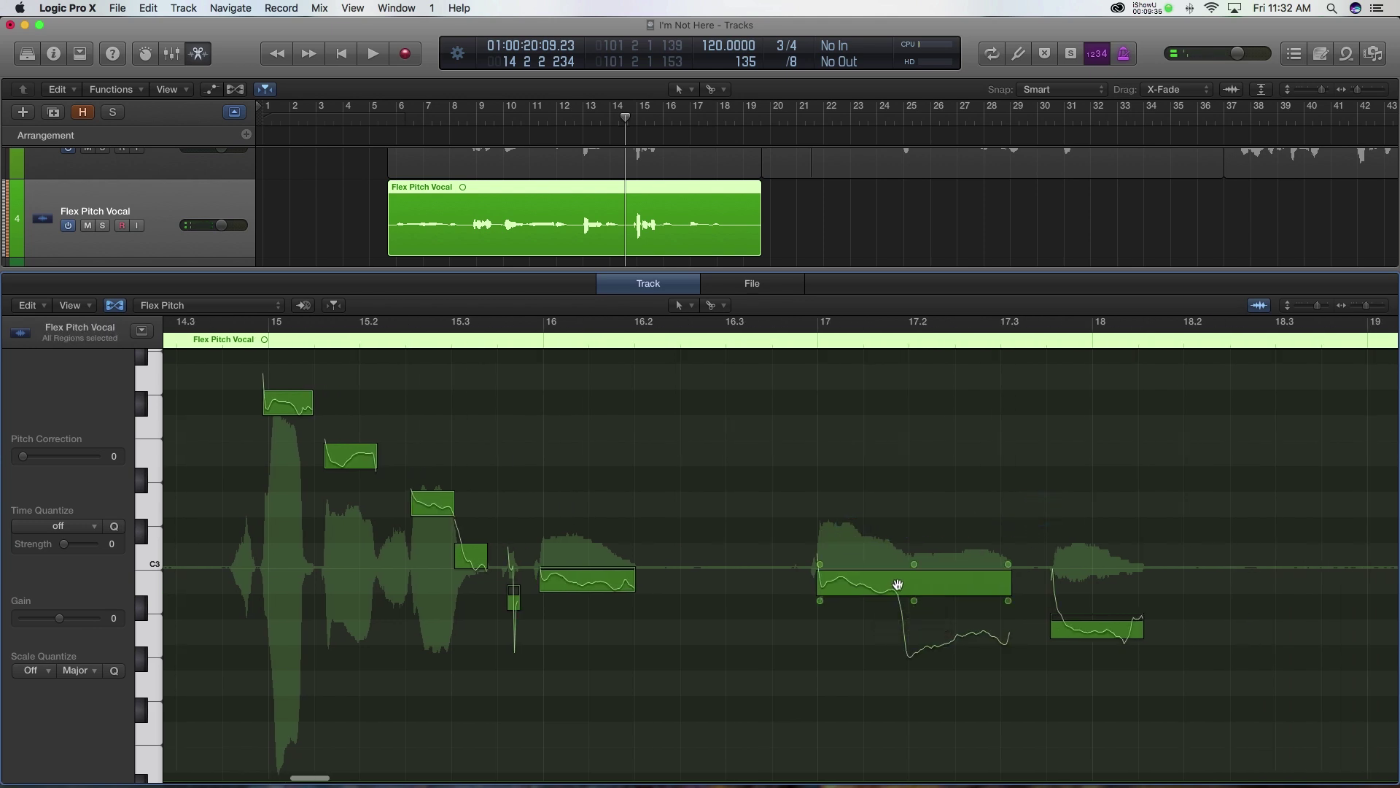
scroll(919, 578, right, 1)
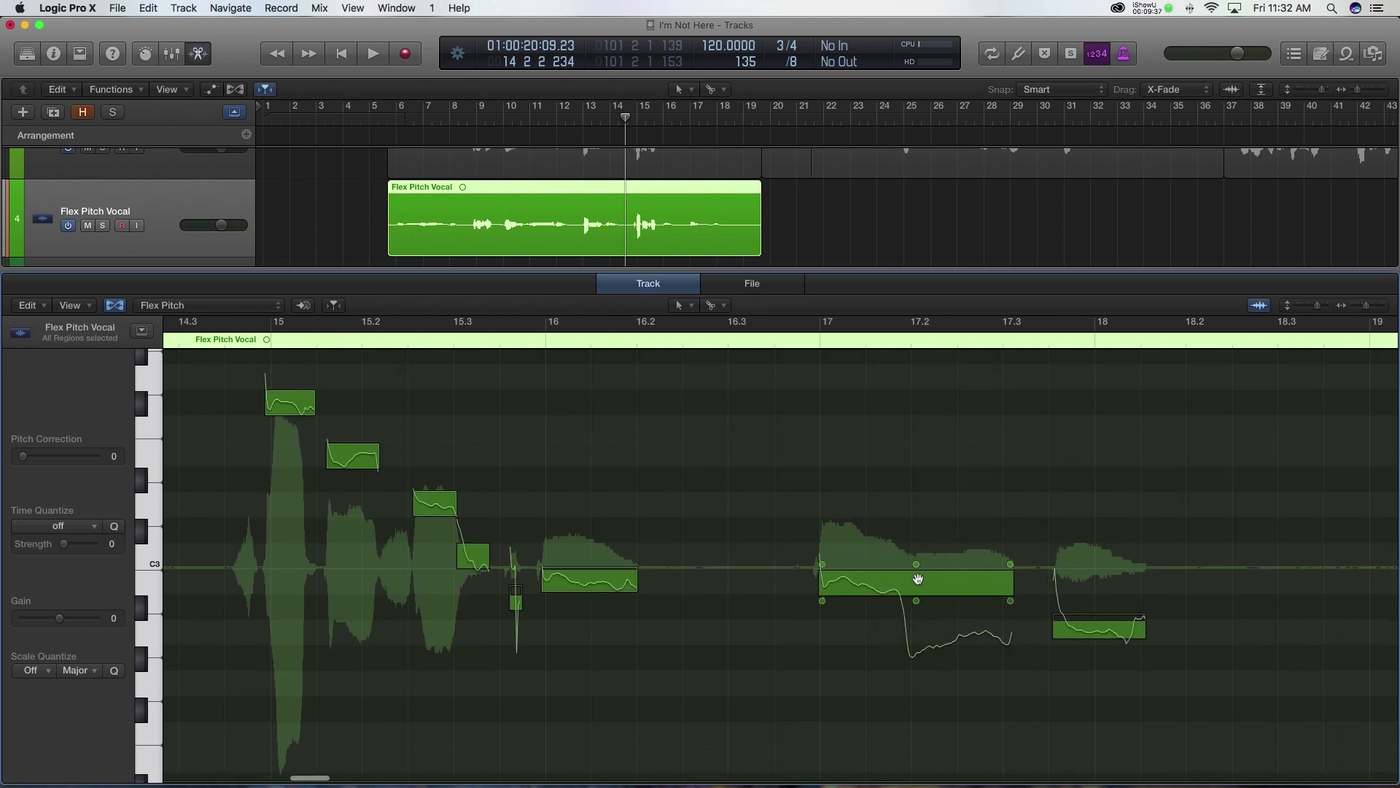
scroll(918, 584, down, 1)
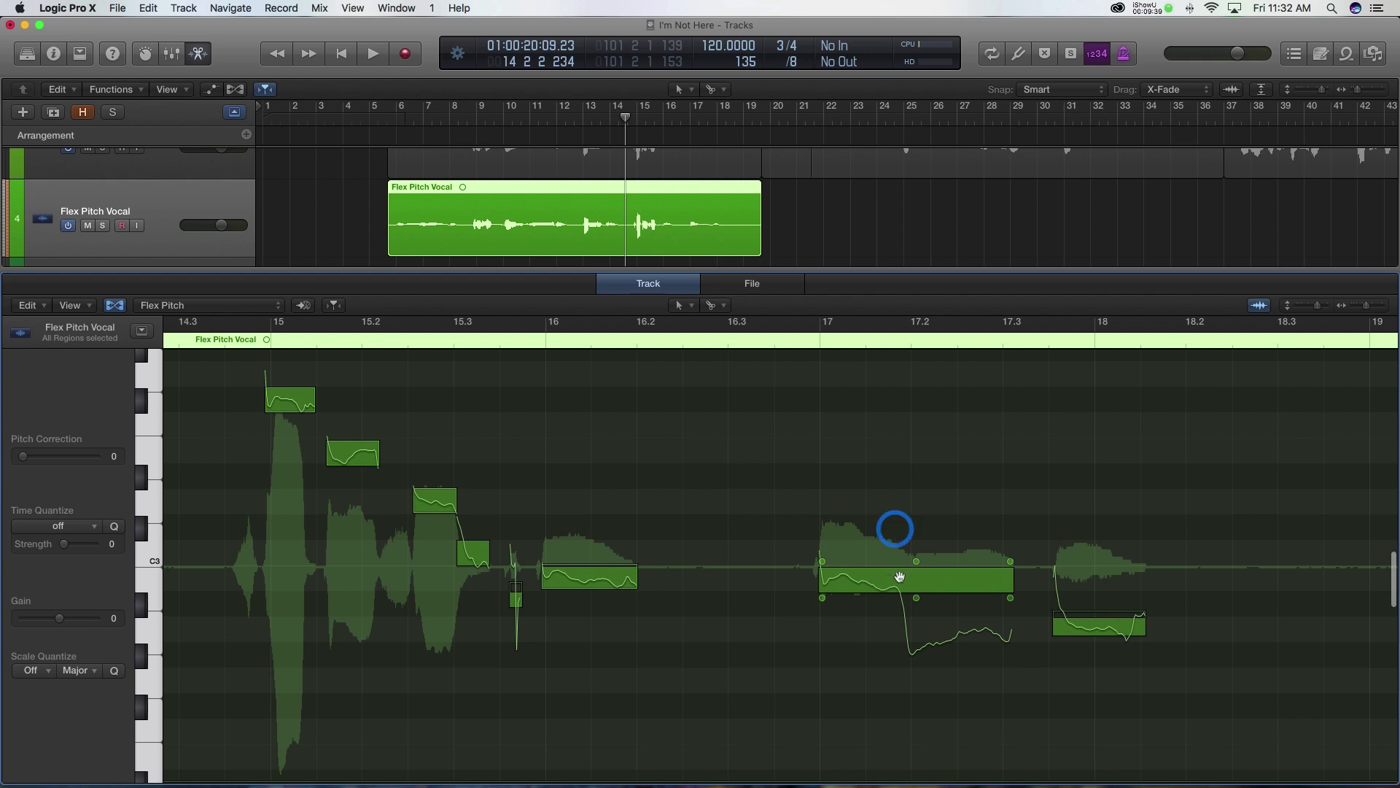
Split the bar-17 note where its pitch drops and move the short piece down to the lower pitch.
click(899, 589)
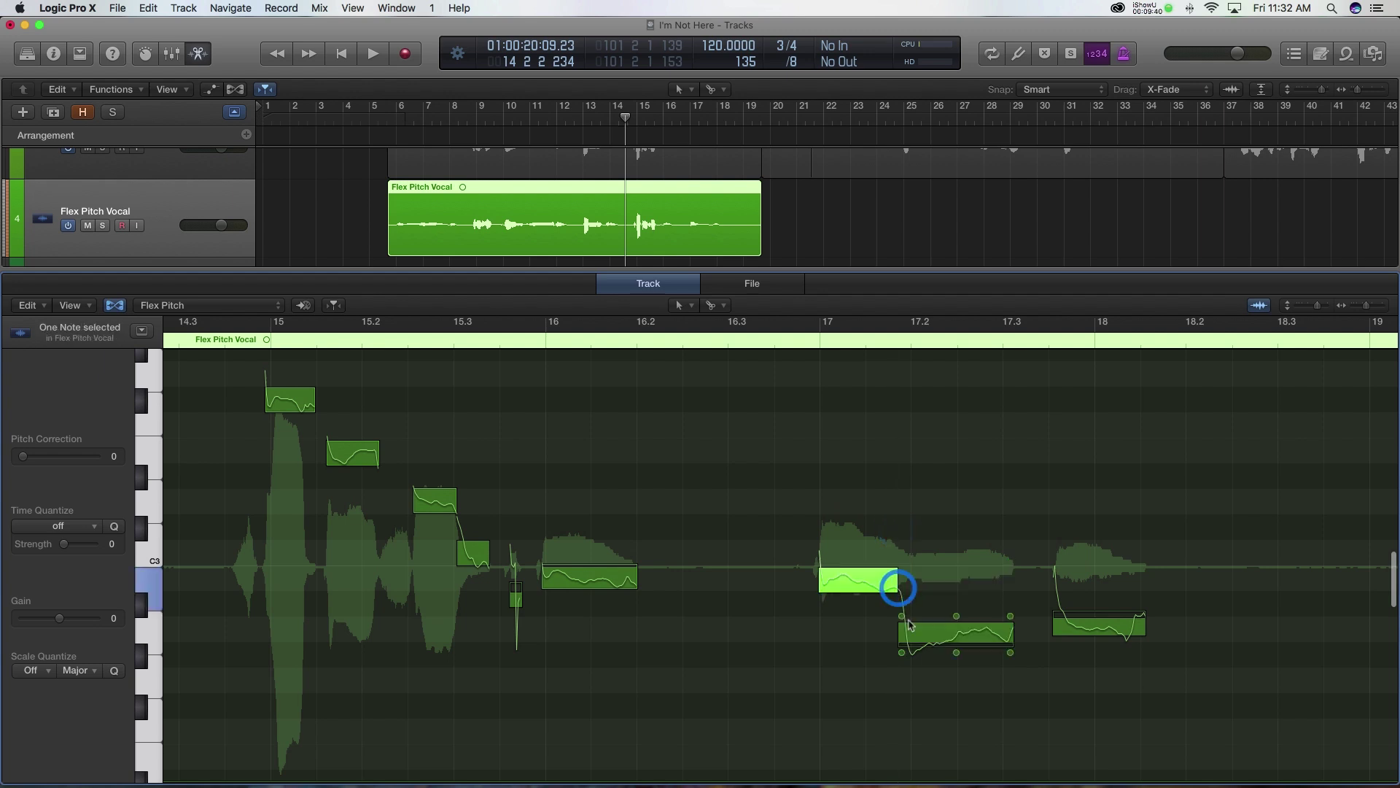
click(955, 640)
click(908, 637)
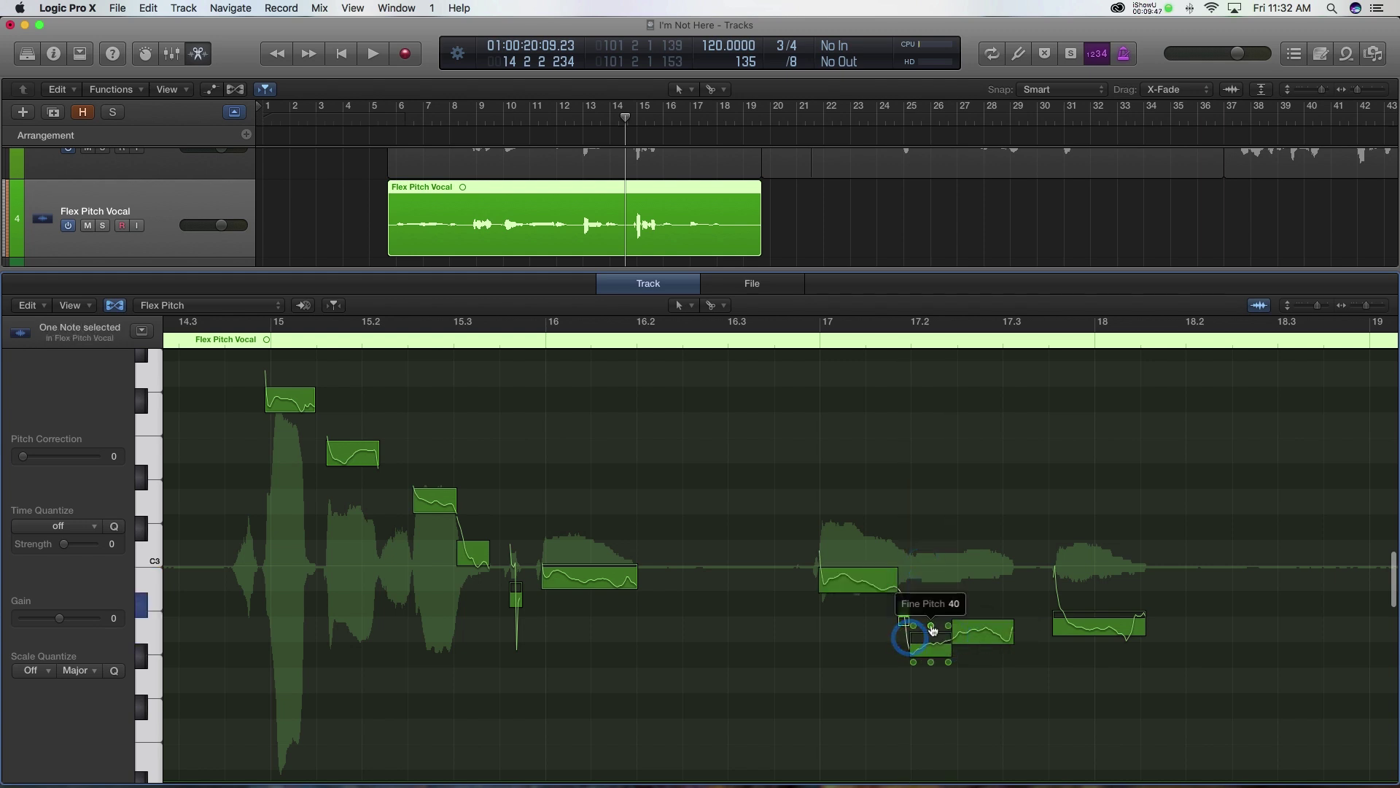
click(935, 392)
click(990, 532)
click(981, 601)
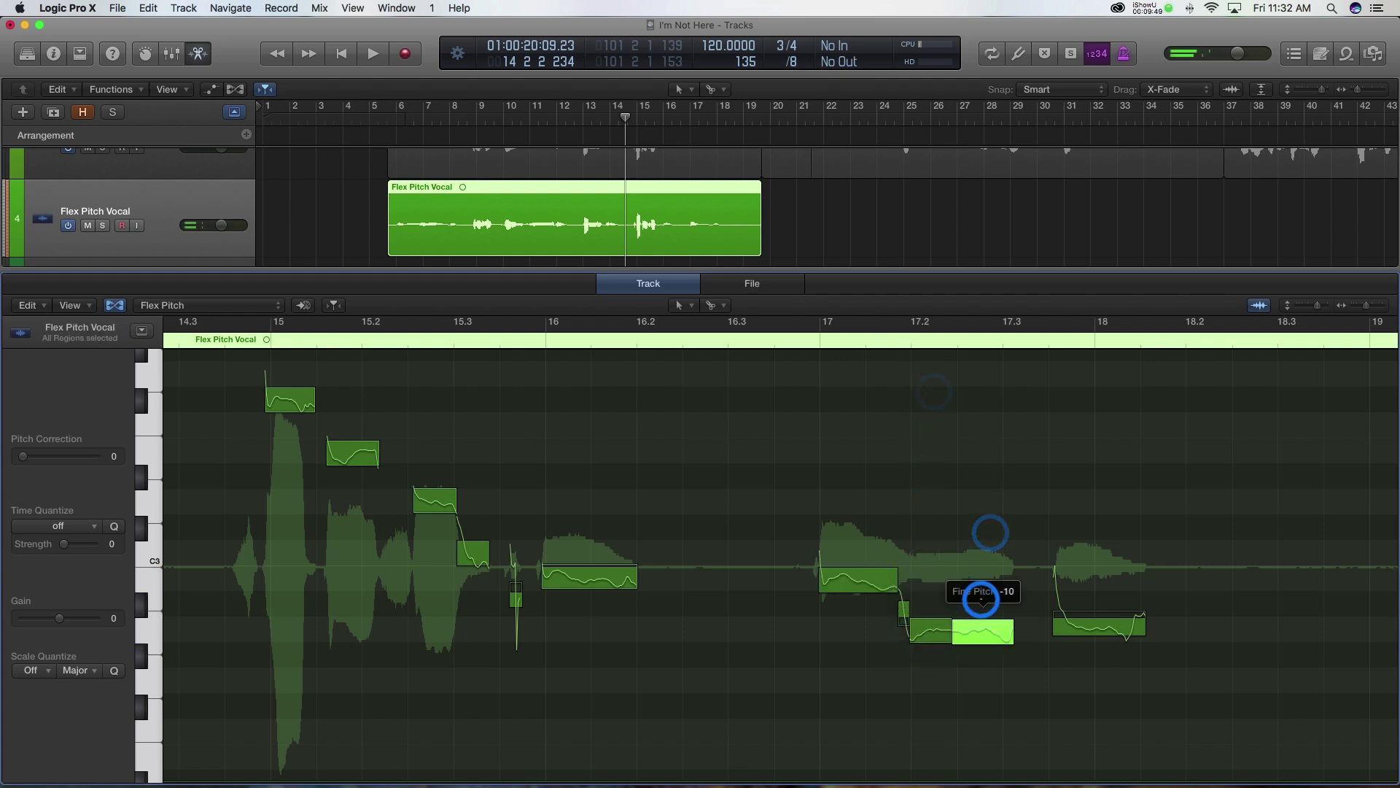
Play from just before bar 17, then fine-tune the bar-18 and bar-17 note pitches.
click(797, 339)
key(space)
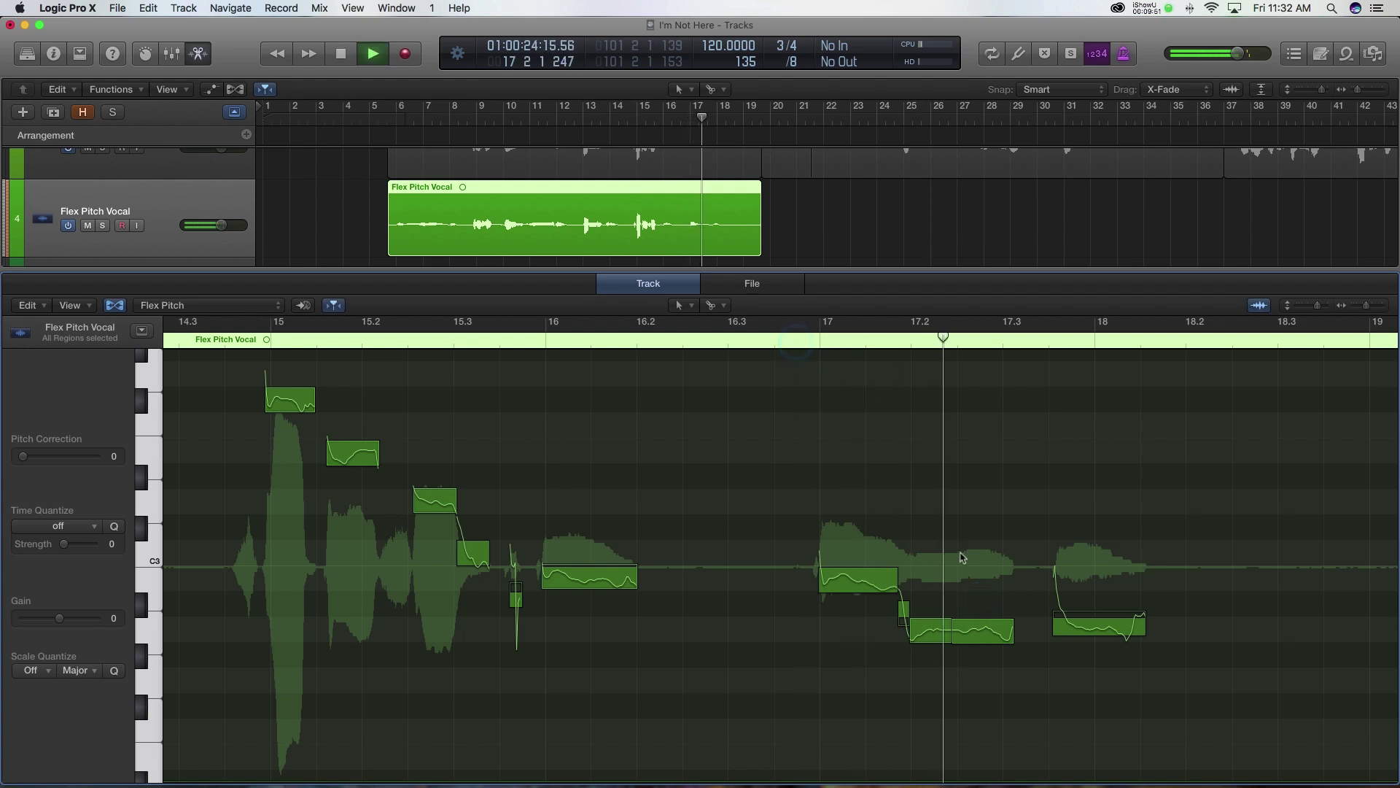
key(space)
drag(1100, 627, 1092, 680)
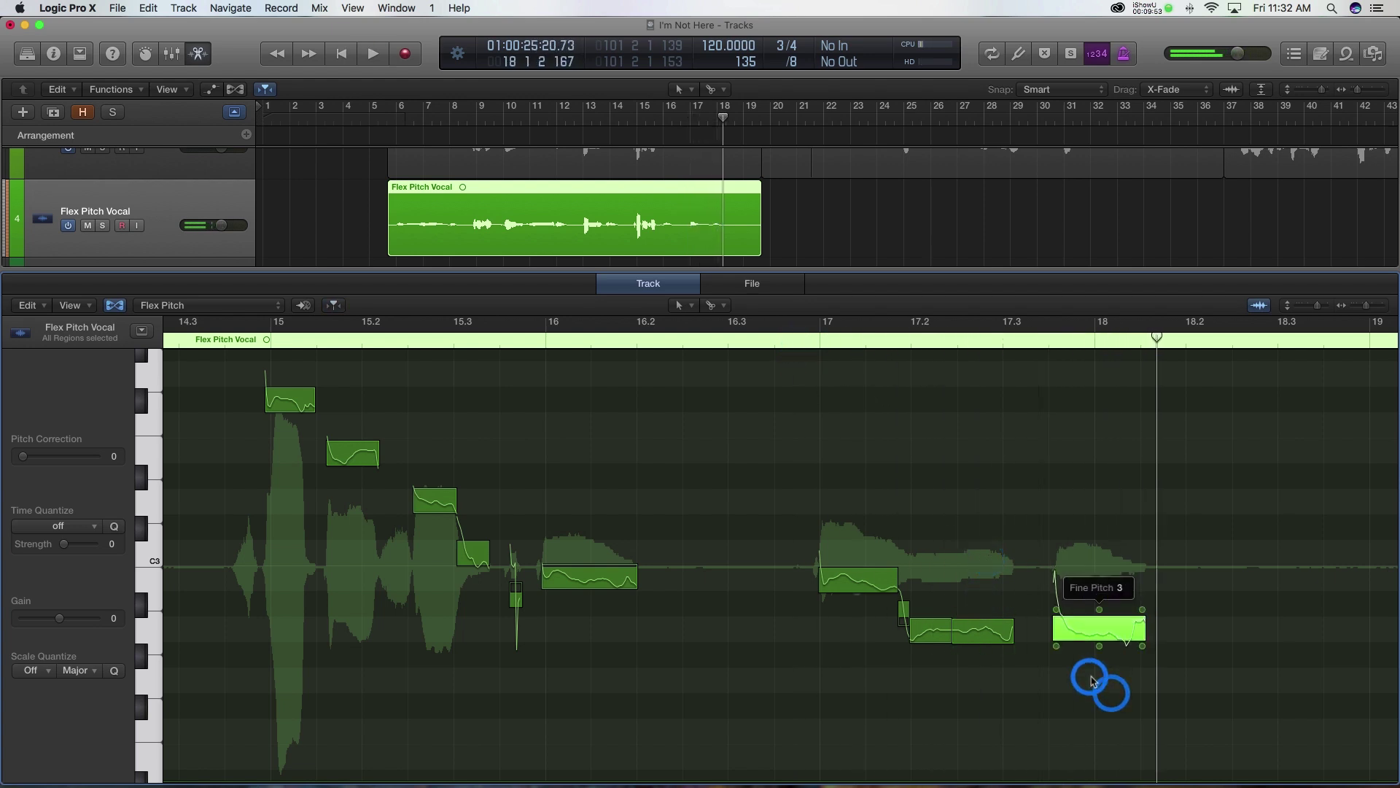
drag(857, 568, 853, 540)
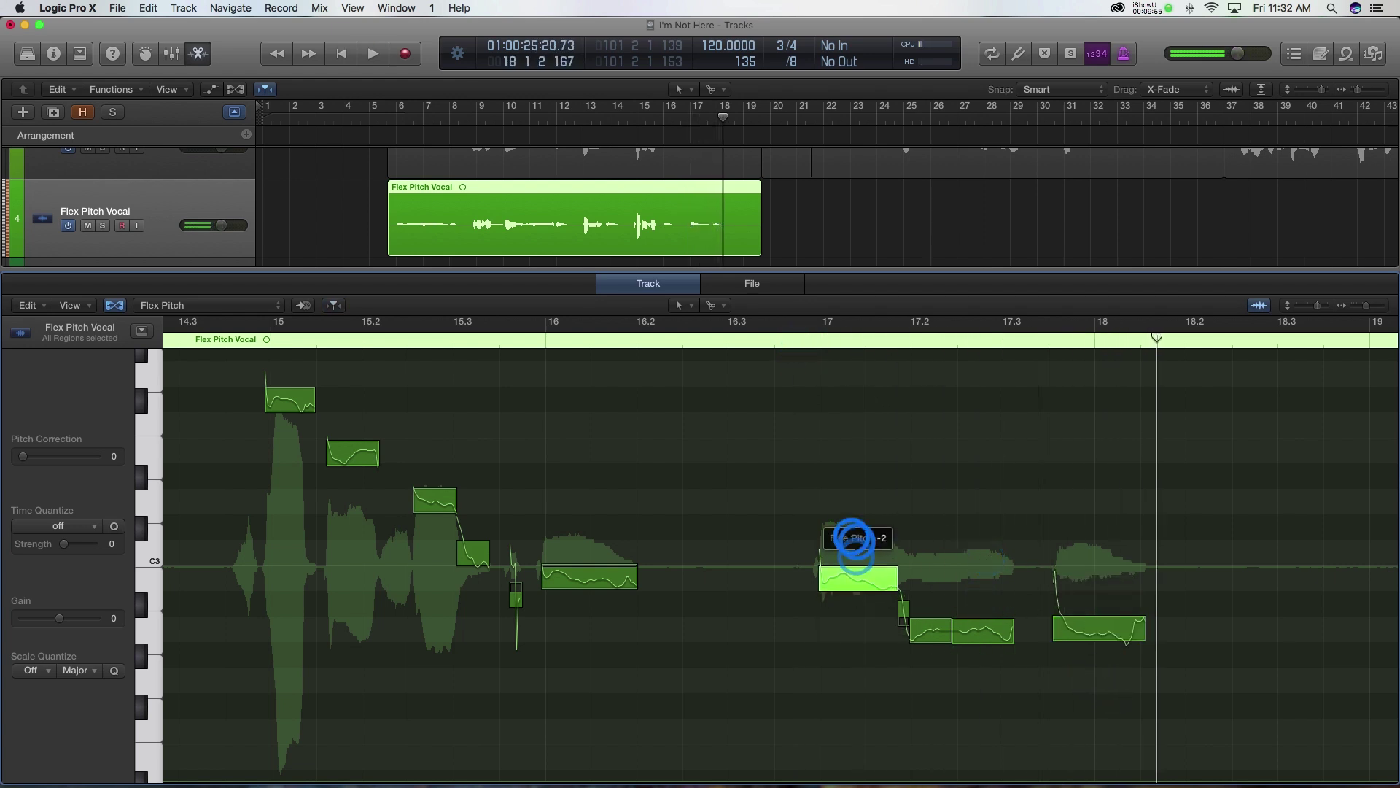
Select the bar-16 note and play back from about bar 15.3.
click(590, 578)
click(466, 339)
key(space)
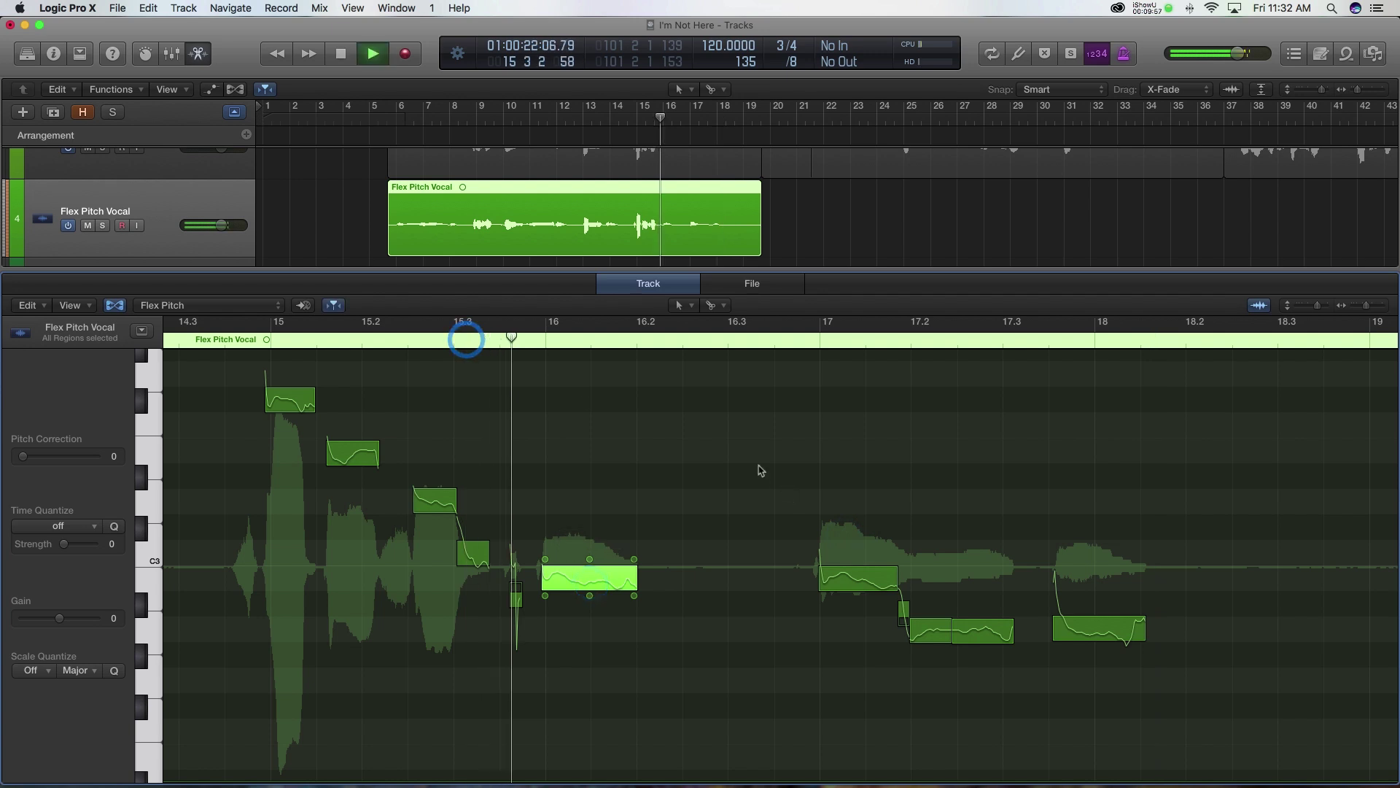
click(384, 121)
Play the corrected vocal from the region's start, stop, and place the playhead near bar 16.3.
click(479, 397)
click(309, 338)
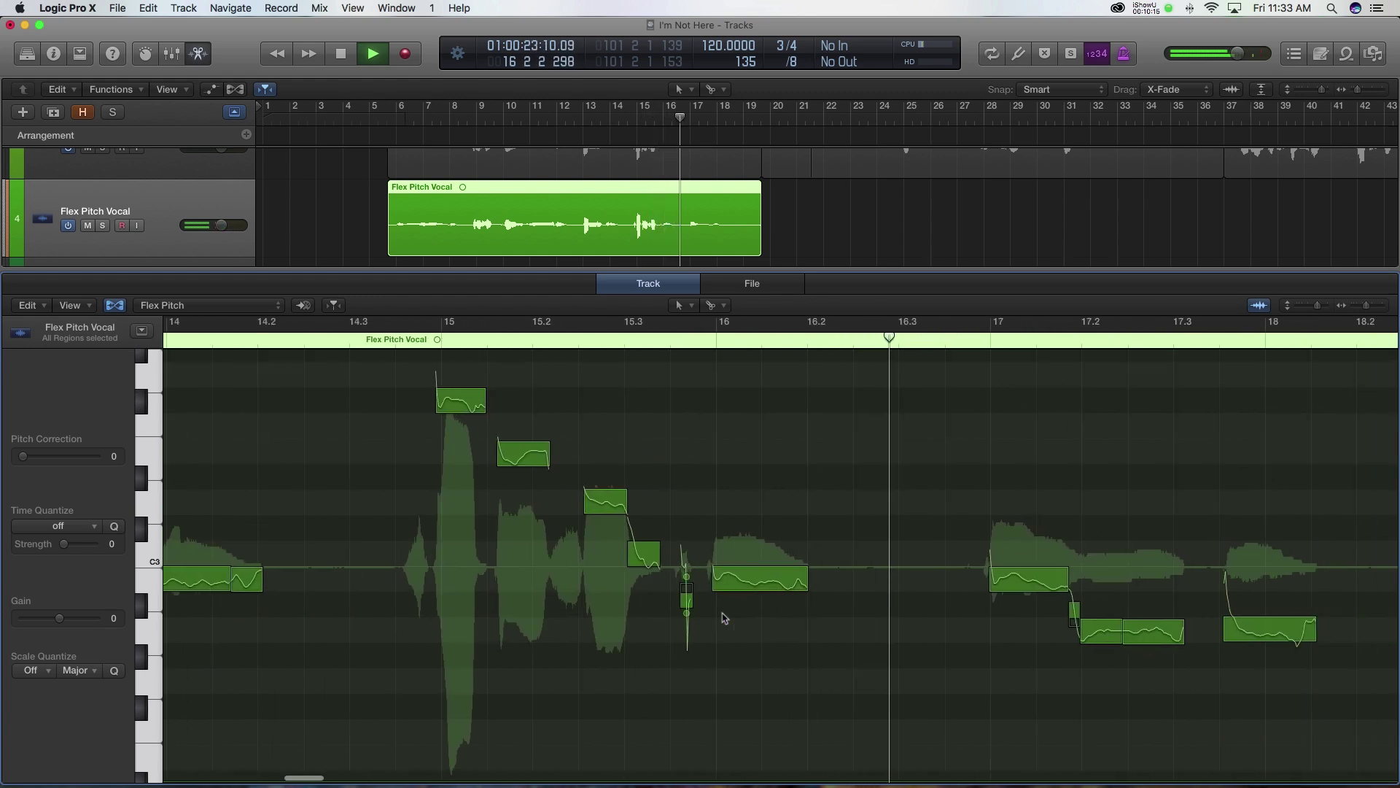
key(space)
click(806, 347)
Solo the Flex Pitch Vocal region with S and start playback.
key(s)
key(space)
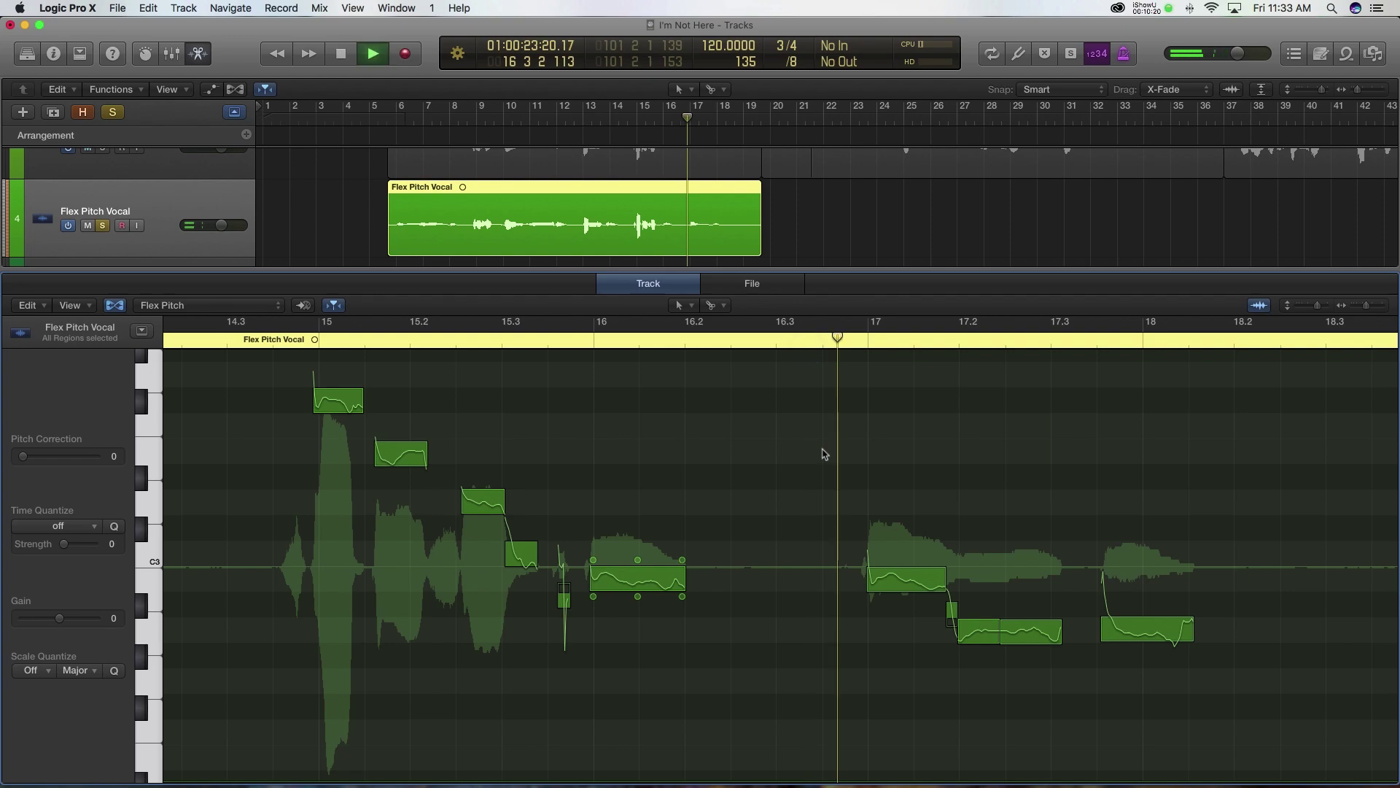